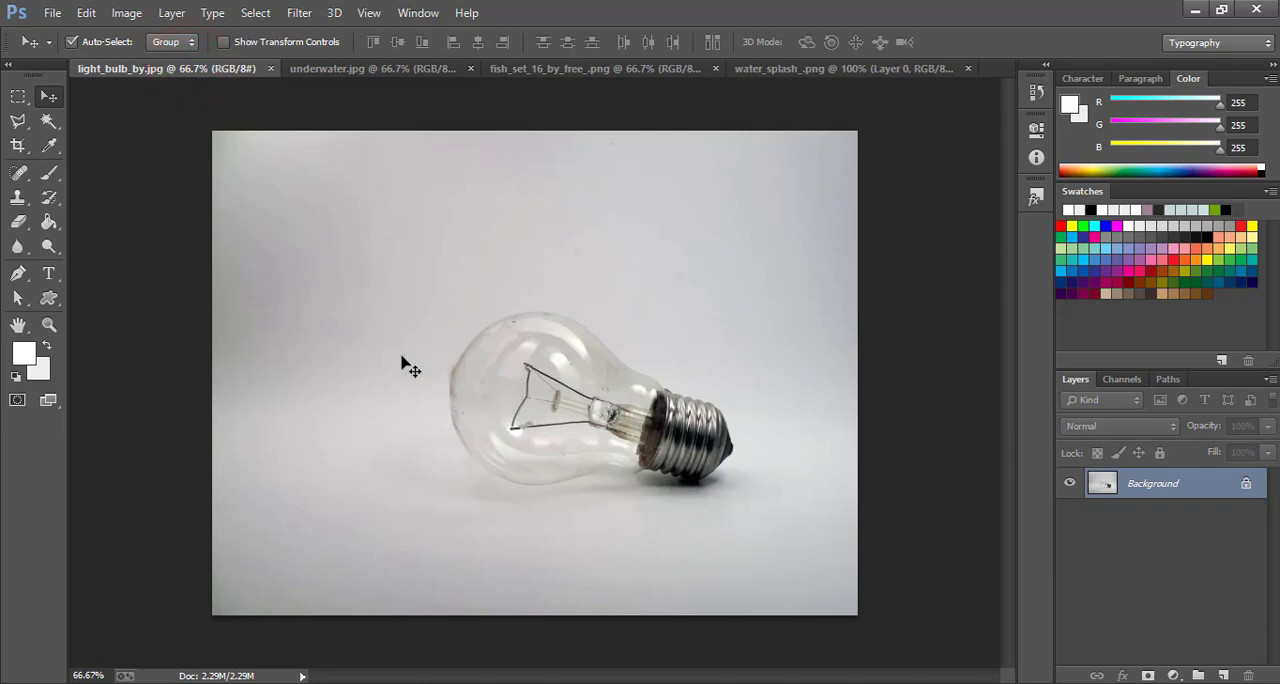
# Duplicate the Background layer of the light bulb image
pyautogui.click(46, 324)
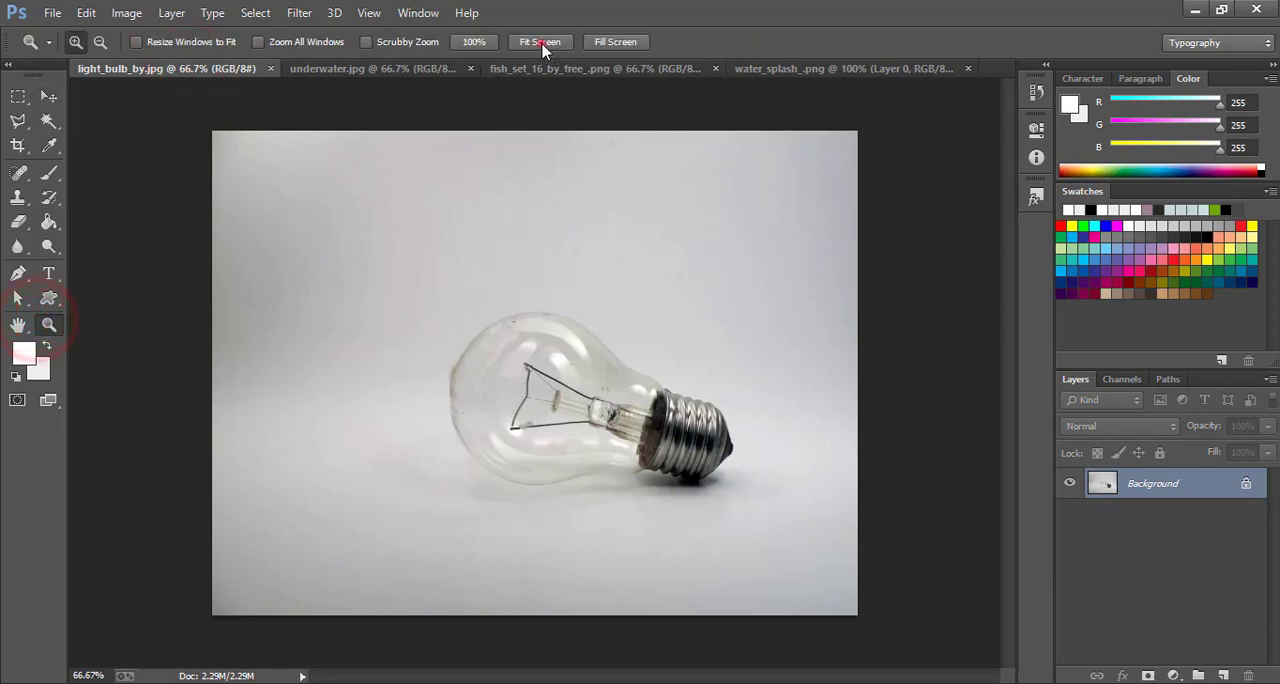
pyautogui.click(540, 42)
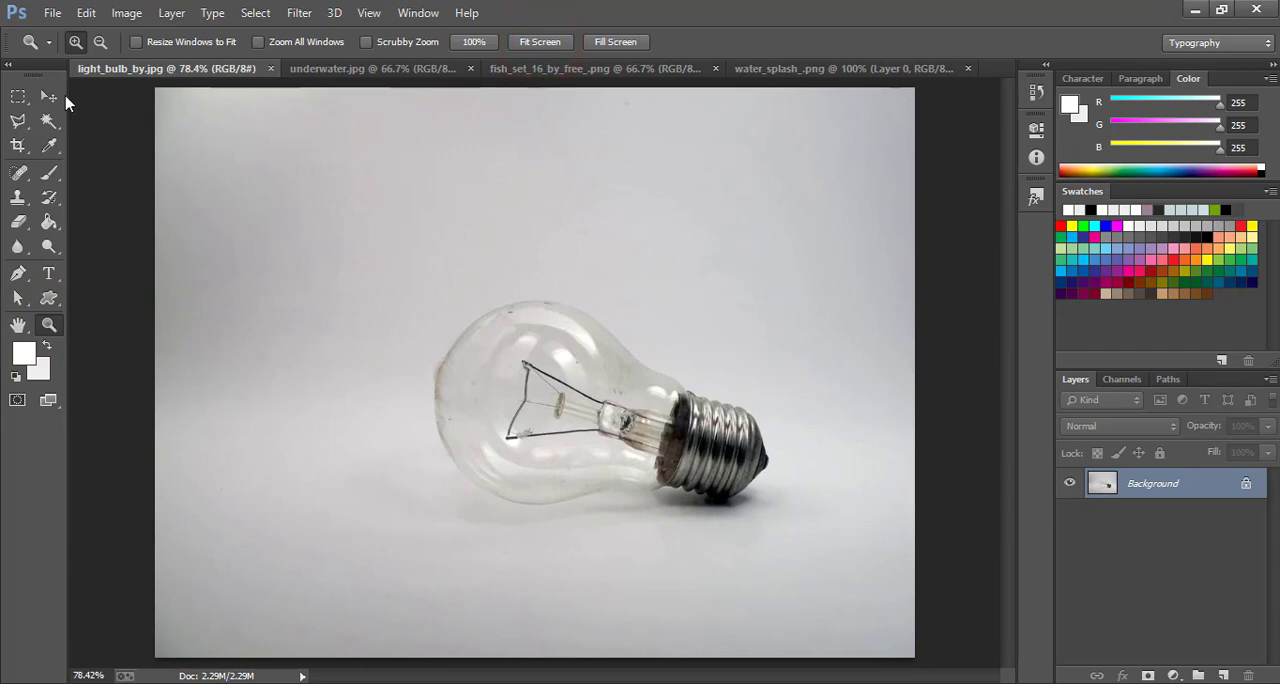
pyautogui.click(48, 96)
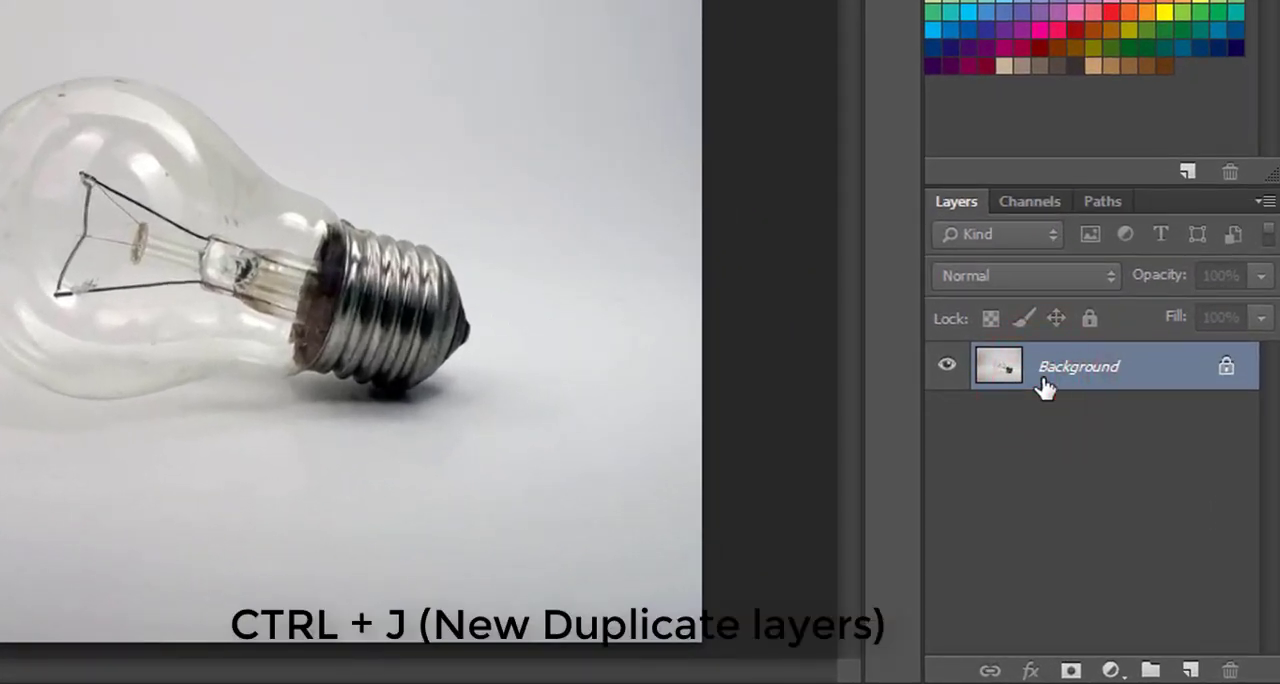
pyautogui.hotkey('ctrl', 'j')
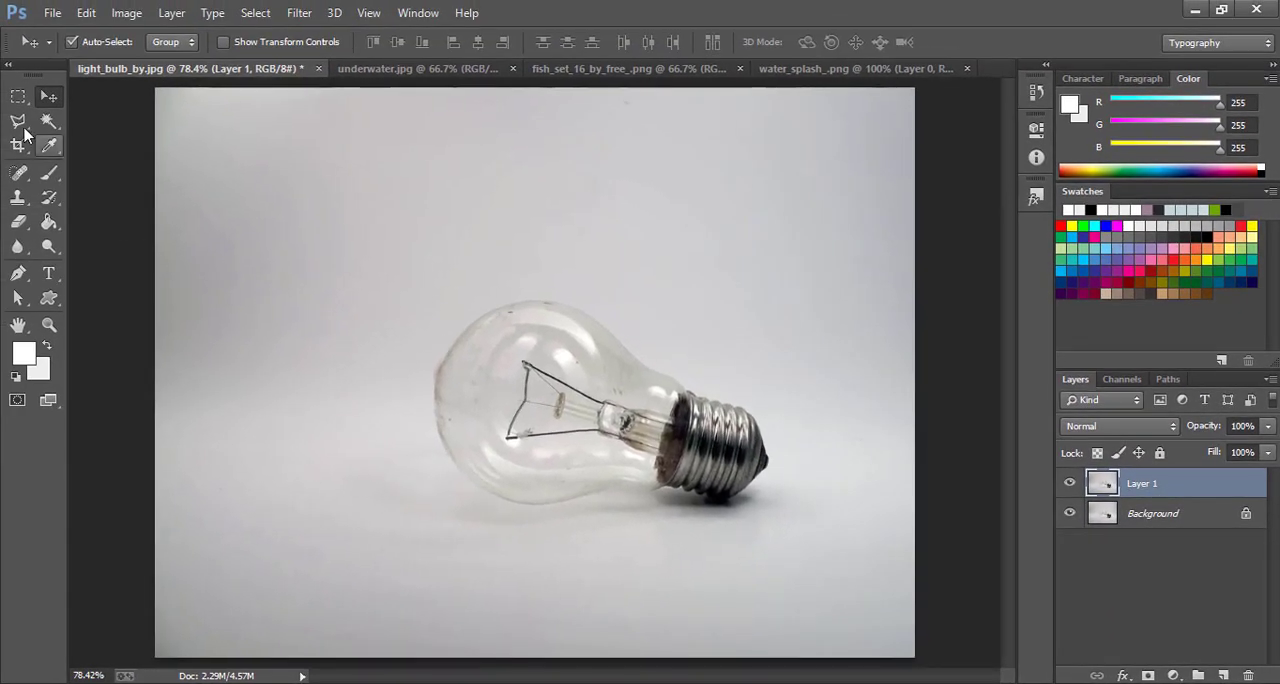
# Outline the filament and its glass support inside the bulb with a closed Polygonal Lasso selection reaching to the metal base
pyautogui.click(19, 124)
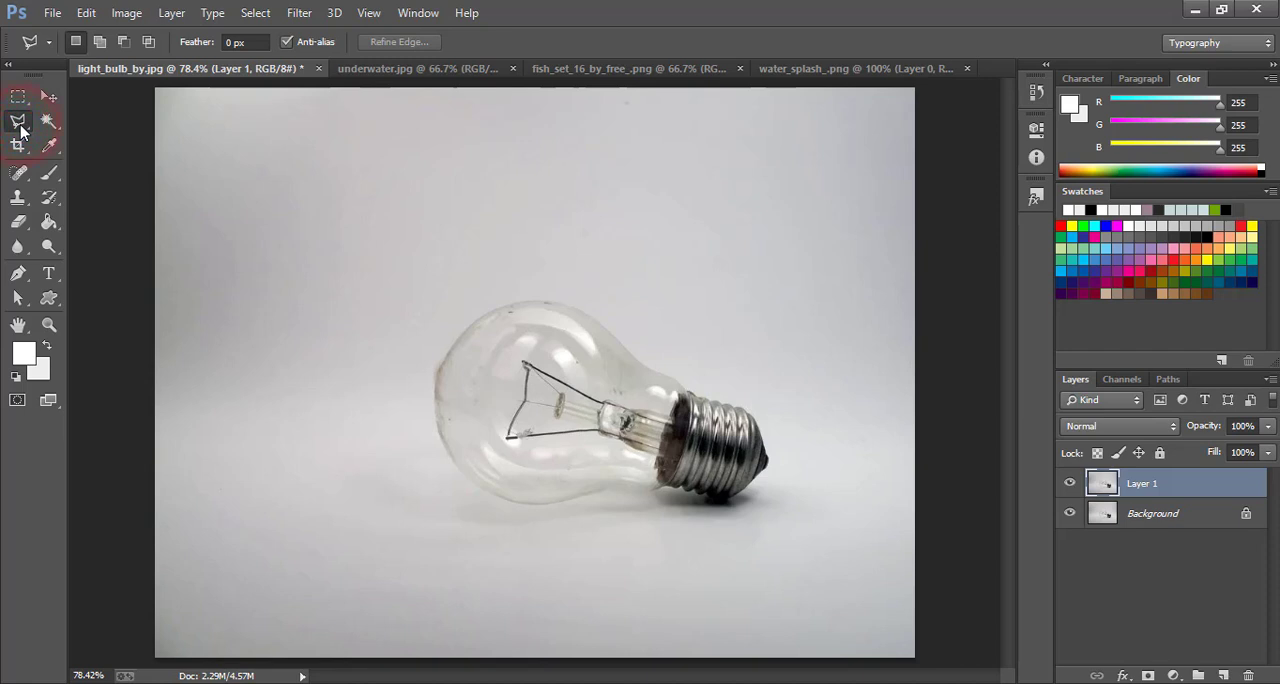
pyautogui.click(523, 448)
pyautogui.click(502, 440)
pyautogui.click(502, 398)
pyautogui.click(517, 354)
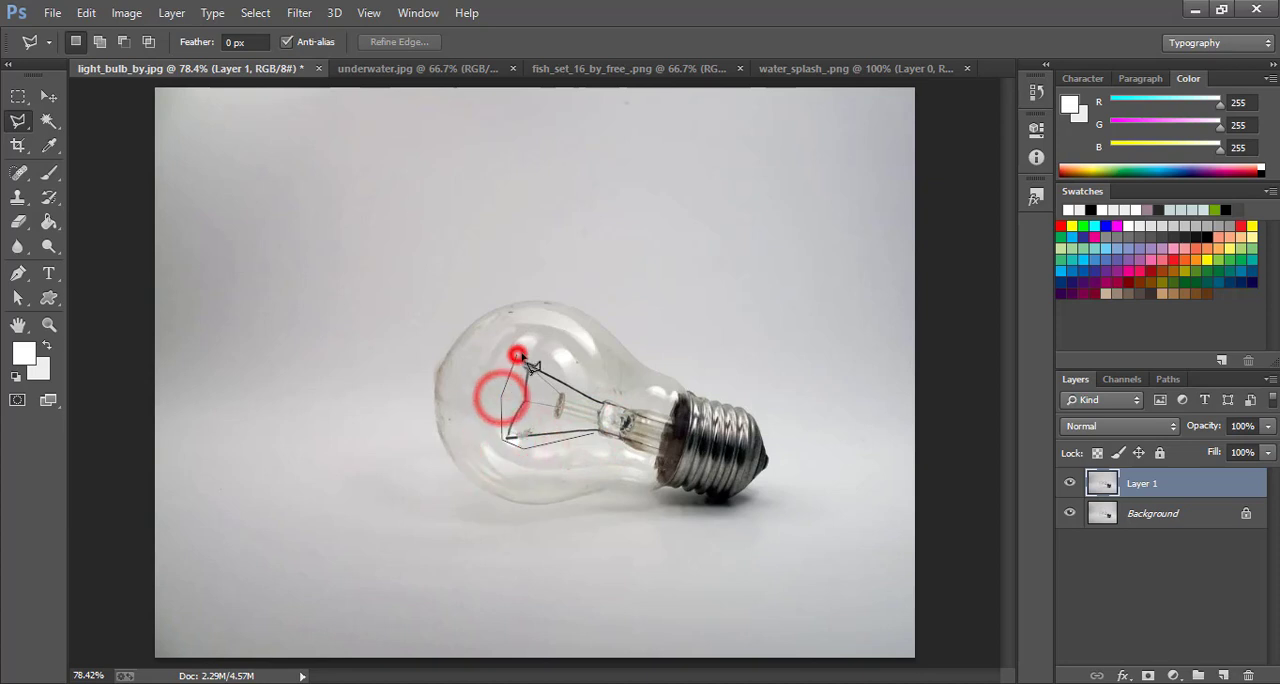
pyautogui.click(534, 358)
pyautogui.click(577, 372)
pyautogui.click(596, 382)
pyautogui.click(620, 393)
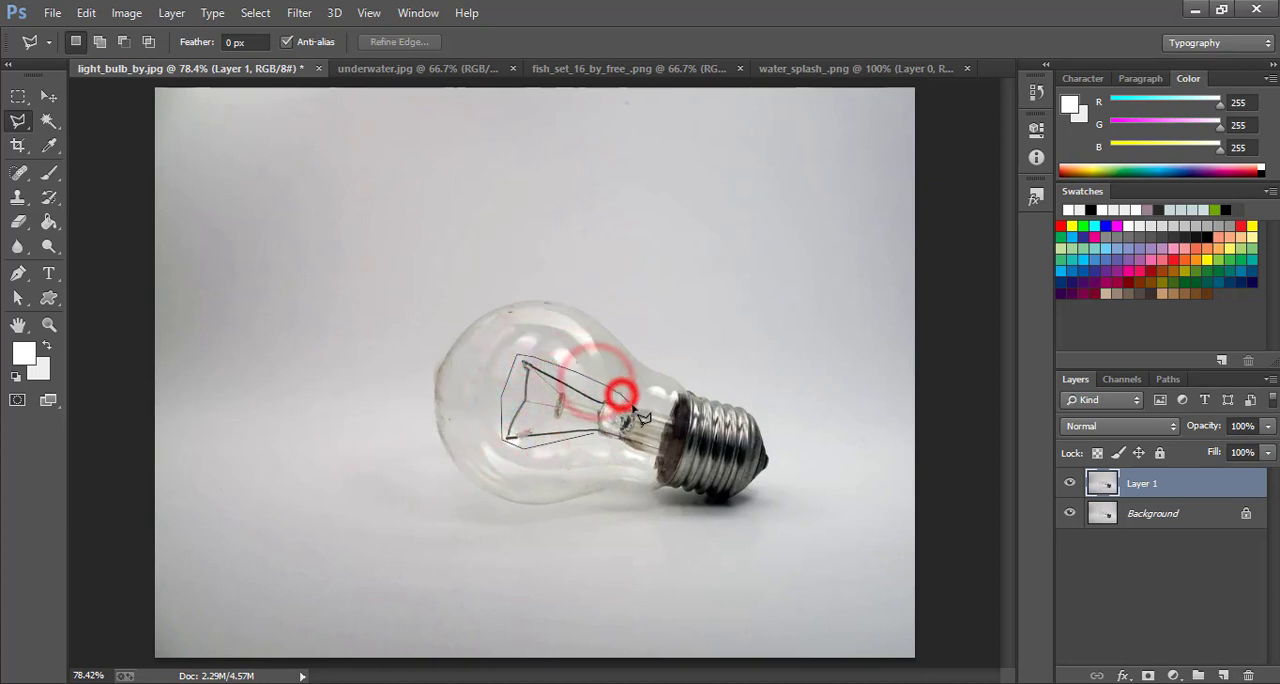
pyautogui.click(634, 406)
pyautogui.click(649, 408)
pyautogui.click(680, 414)
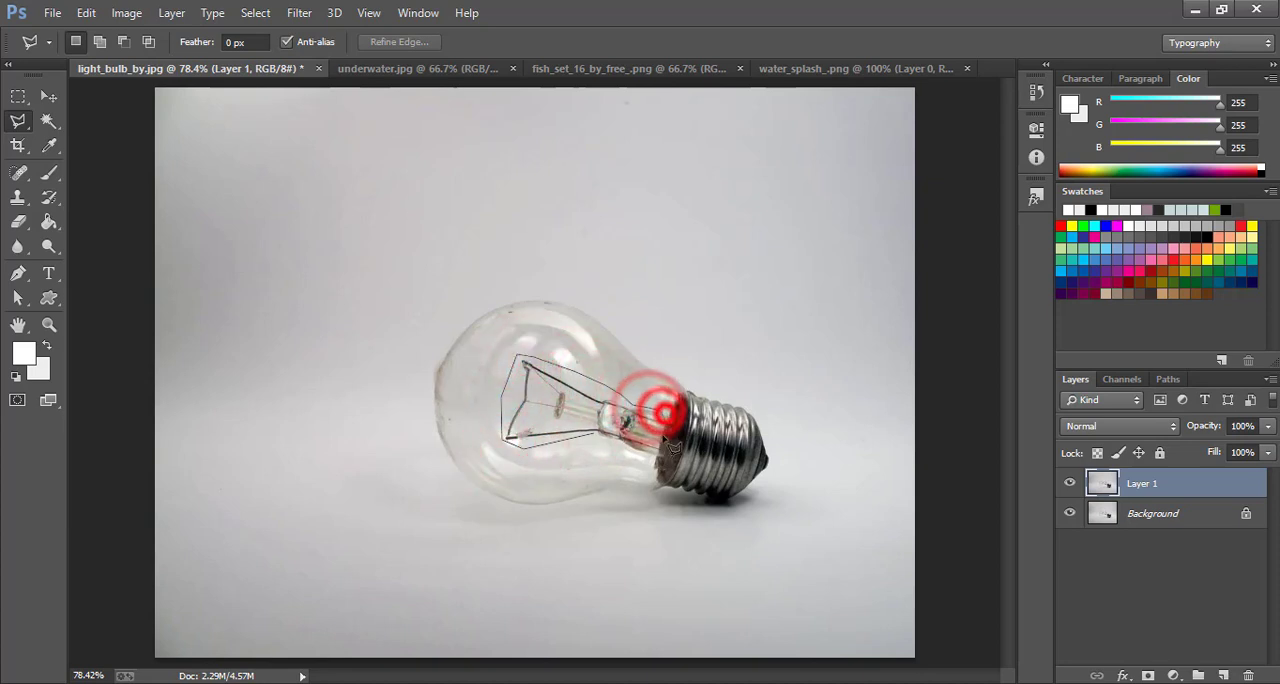
pyautogui.click(650, 460)
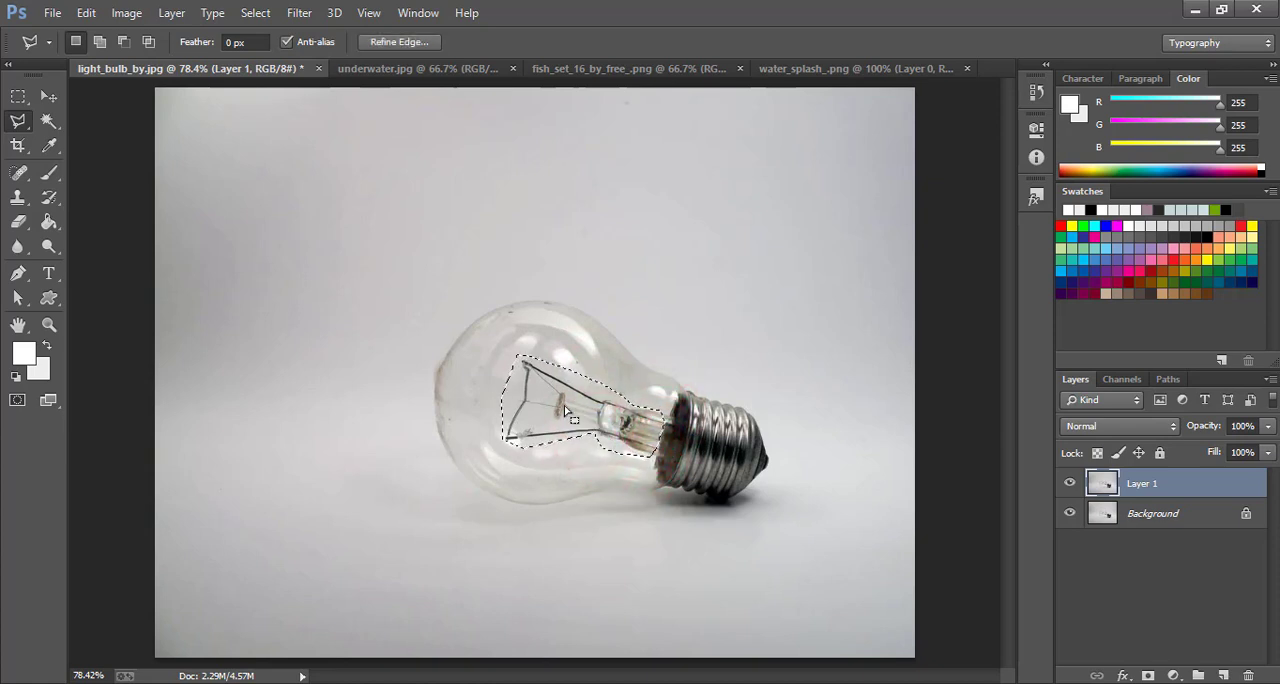
# Remove the selected filament with a Content-Aware fill in Normal mode at 100% opacity, and clear the selection
pyautogui.rightClick(560, 403)
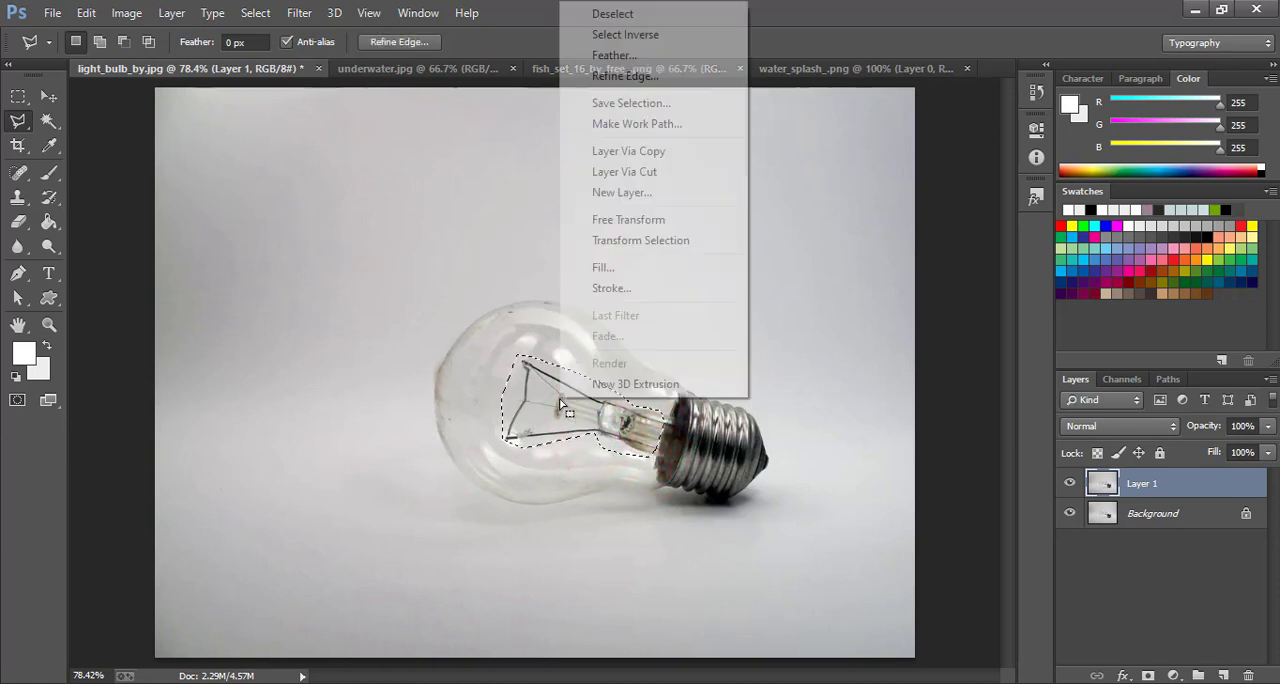
pyautogui.click(605, 267)
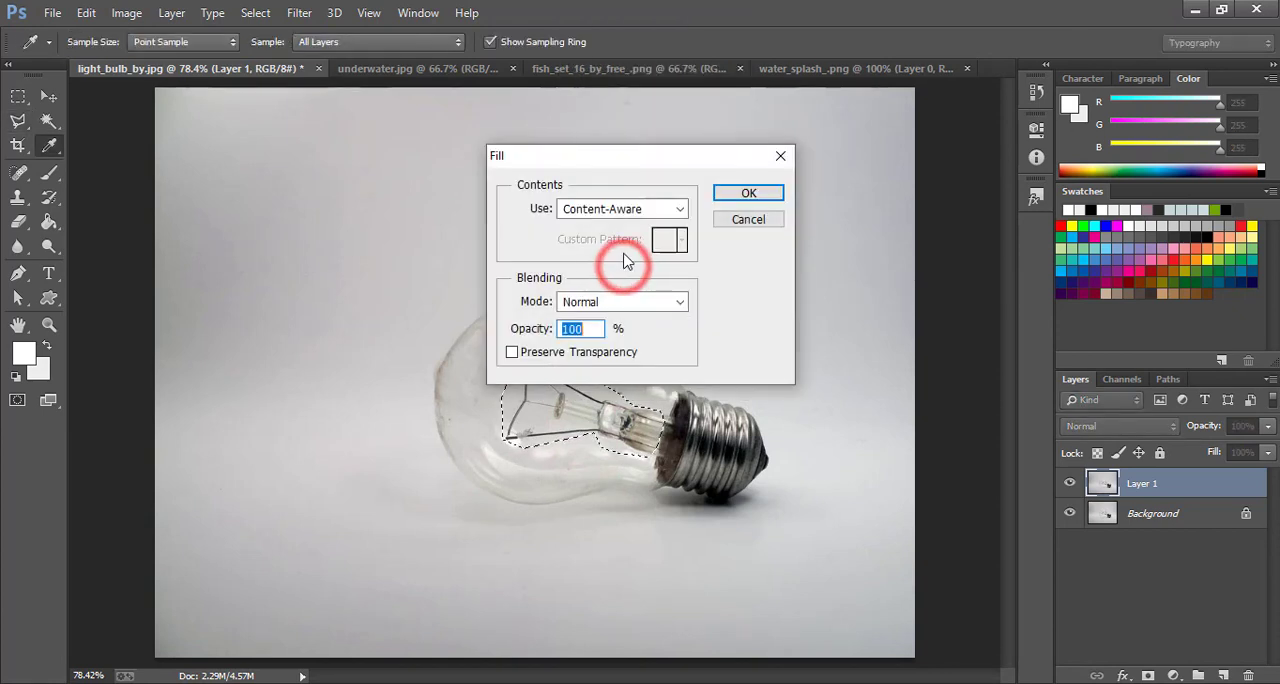
pyautogui.click(615, 209)
pyautogui.click(600, 285)
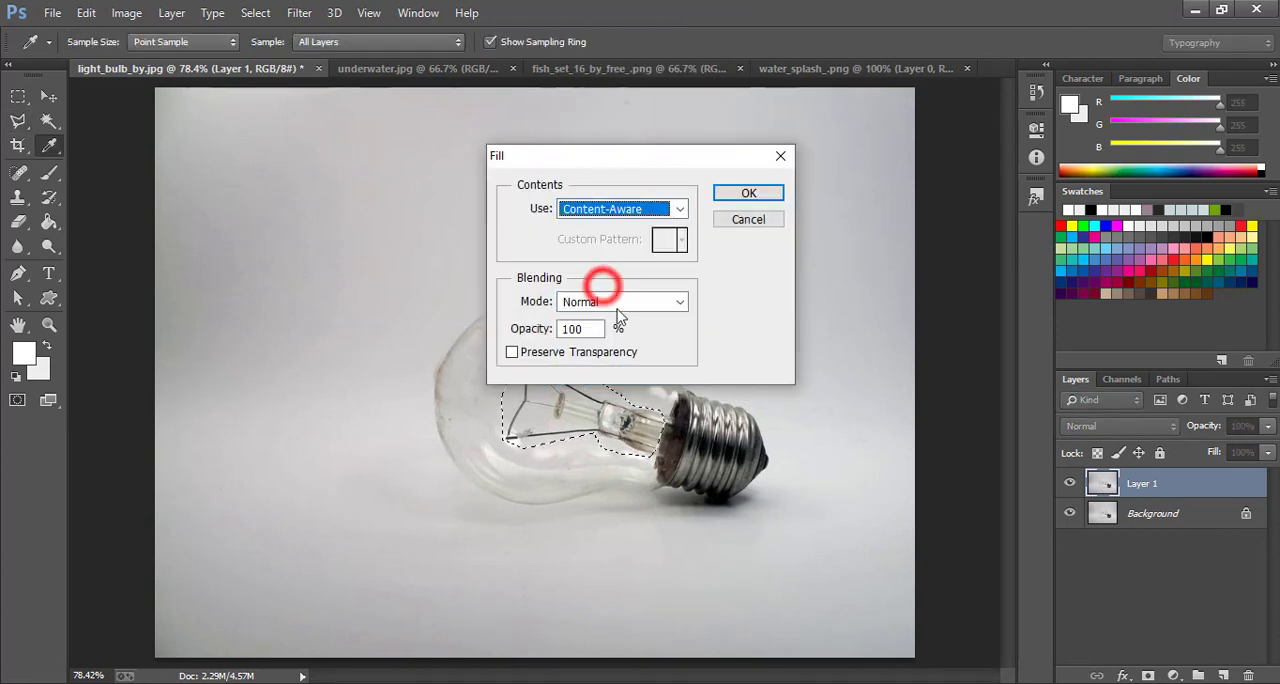
pyautogui.click(745, 193)
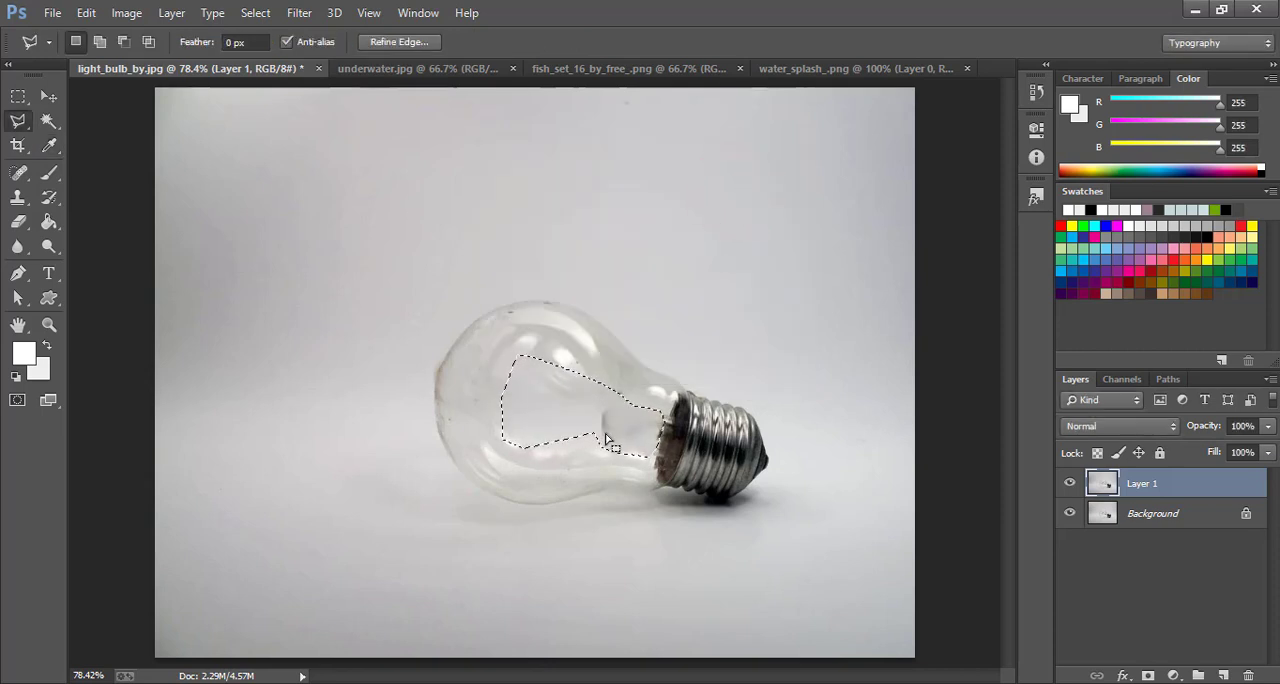
pyautogui.hotkey('ctrl', 'd')
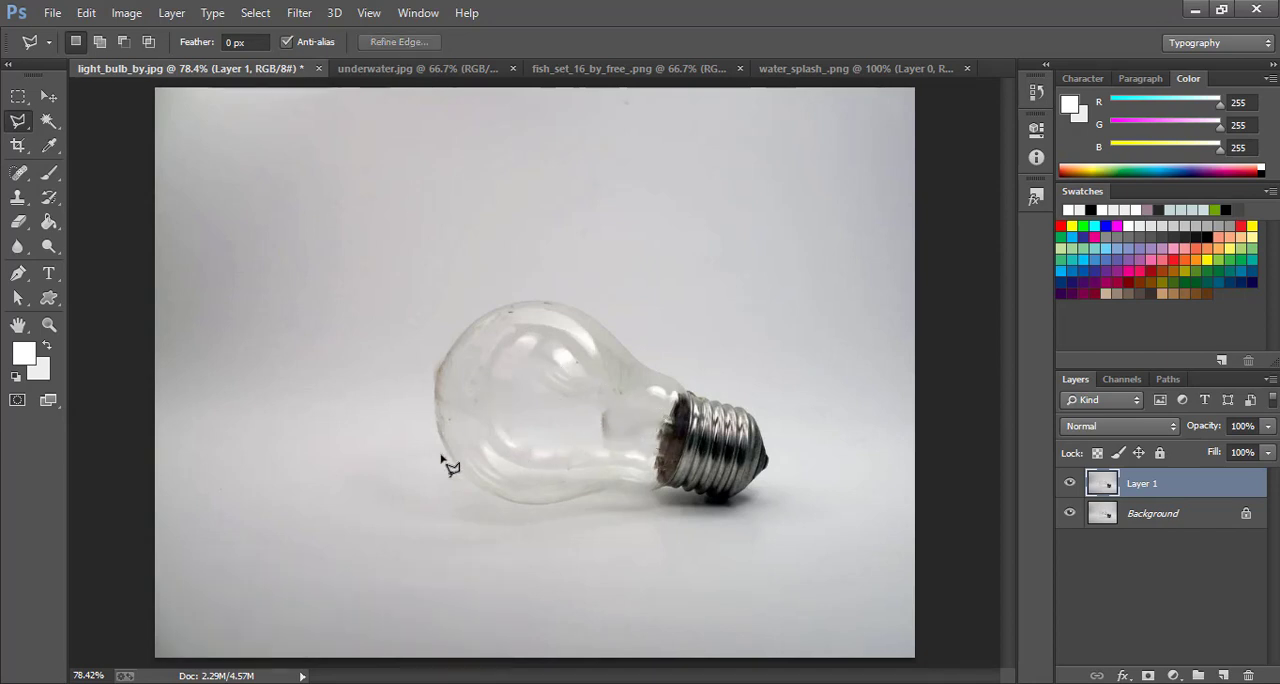
# Clean up the leftover smudge in the bulb's neck with the Clone Stamp, sampling clear glass beside it
pyautogui.click(36, 97)
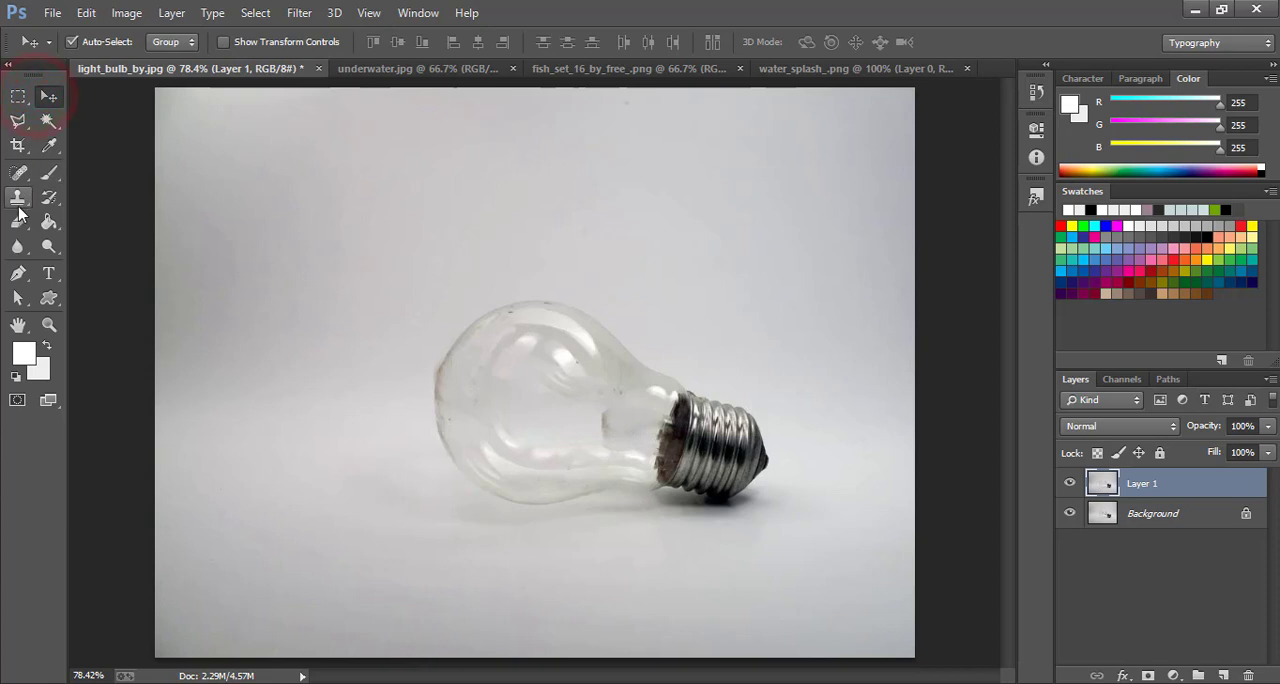
pyautogui.click(18, 203)
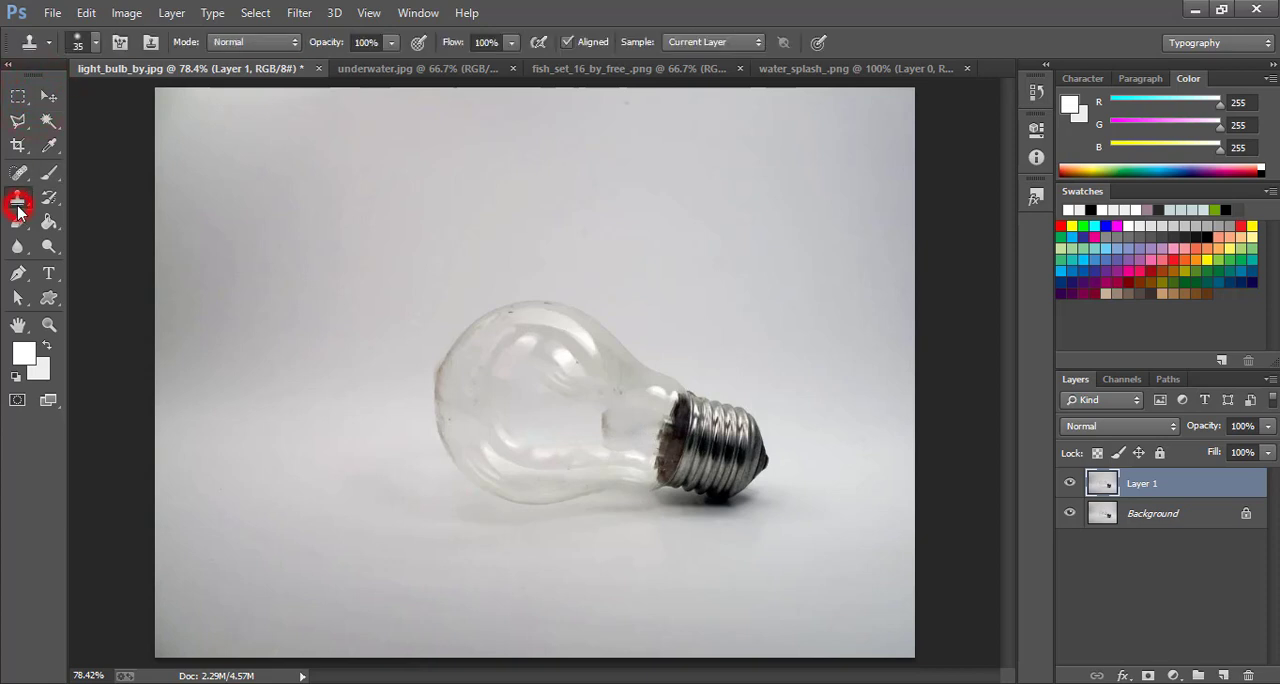
pyautogui.keyDown('alt'); pyautogui.click(579, 431); pyautogui.keyUp('alt')
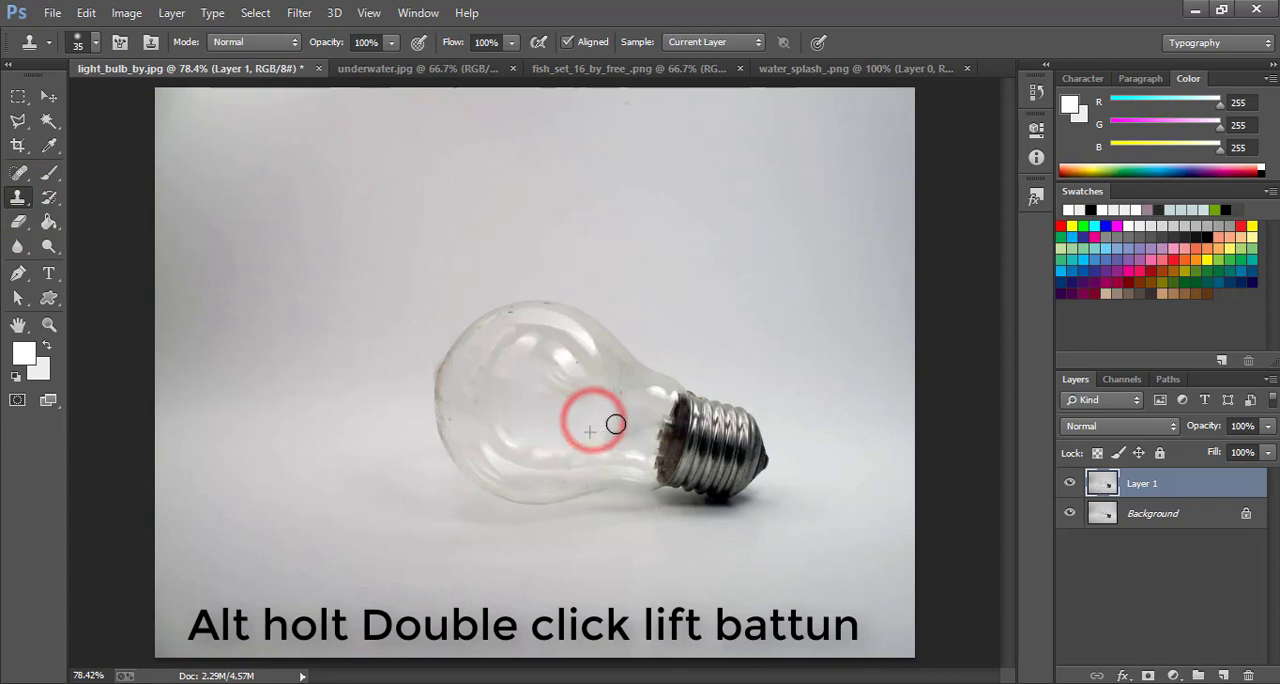
pyautogui.moveTo(653, 427); pyautogui.dragTo(645, 458)
pyautogui.keyDown('alt'); pyautogui.click(627, 422); pyautogui.keyUp('alt')
pyautogui.click(644, 452)
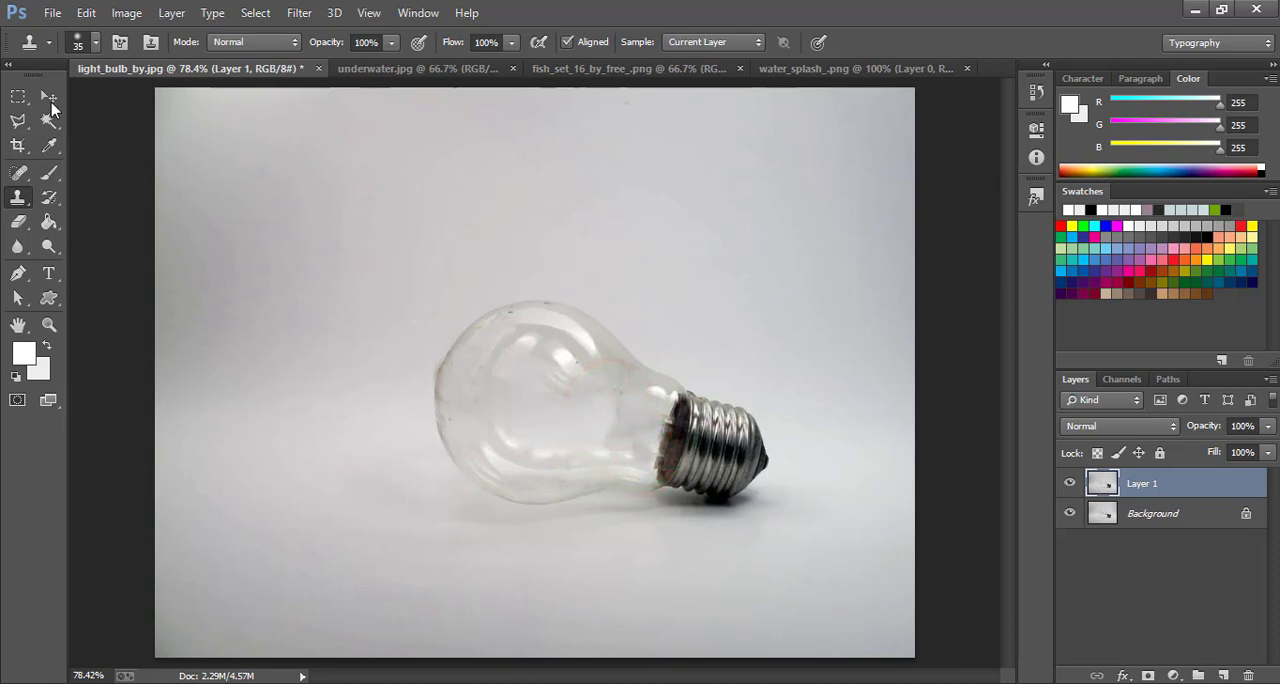
pyautogui.click(49, 98)
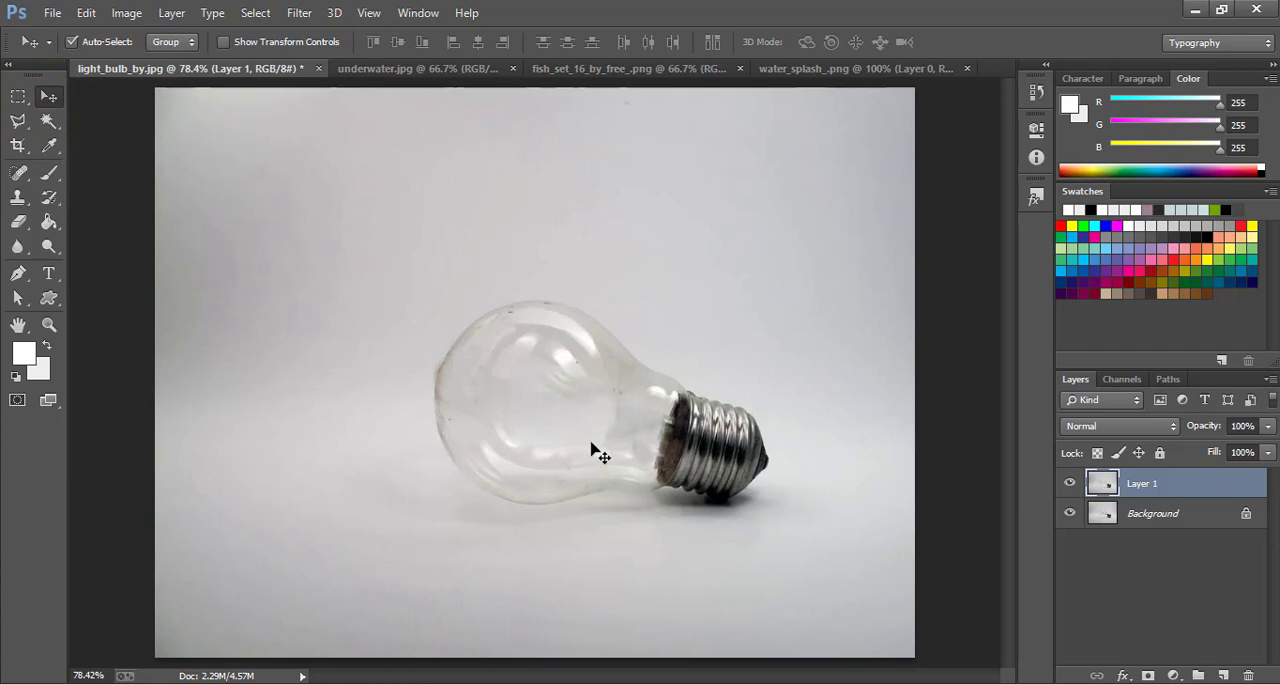
# Copy the underwater.jpg picture into the light bulb document over the bulb and lower its layer opacity to 71%
pyautogui.click(429, 70)
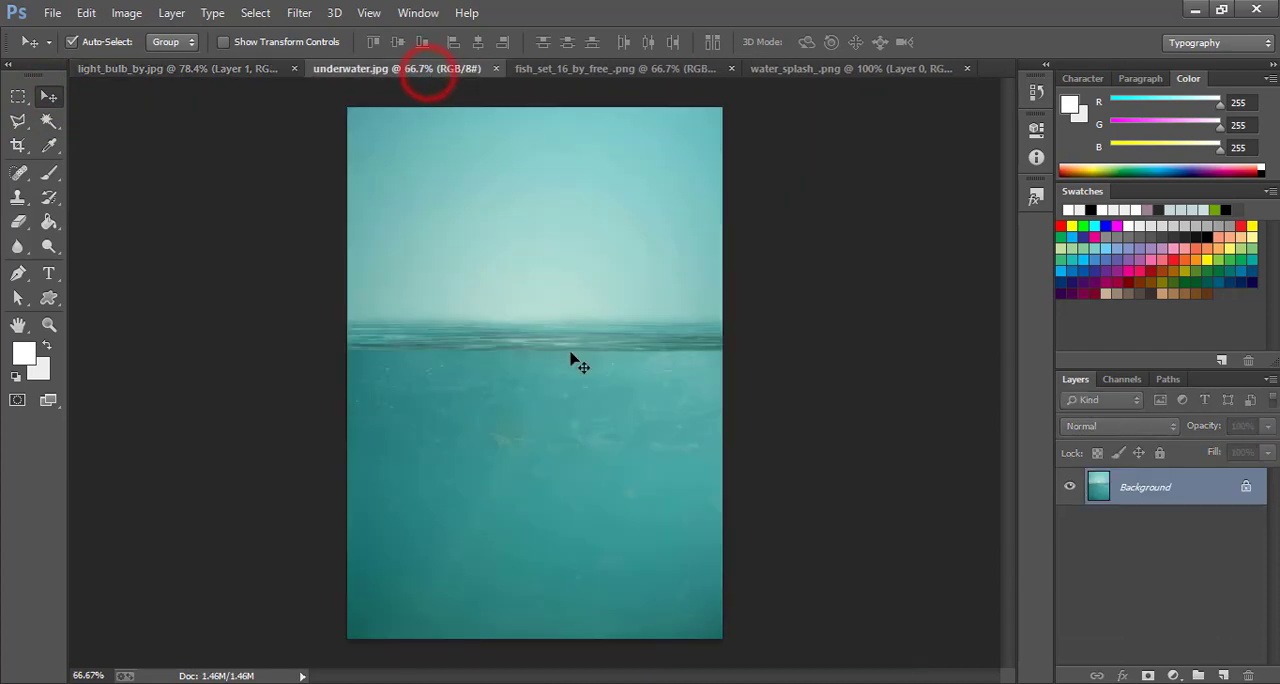
pyautogui.moveTo(528, 403); pyautogui.dragTo(597, 479)
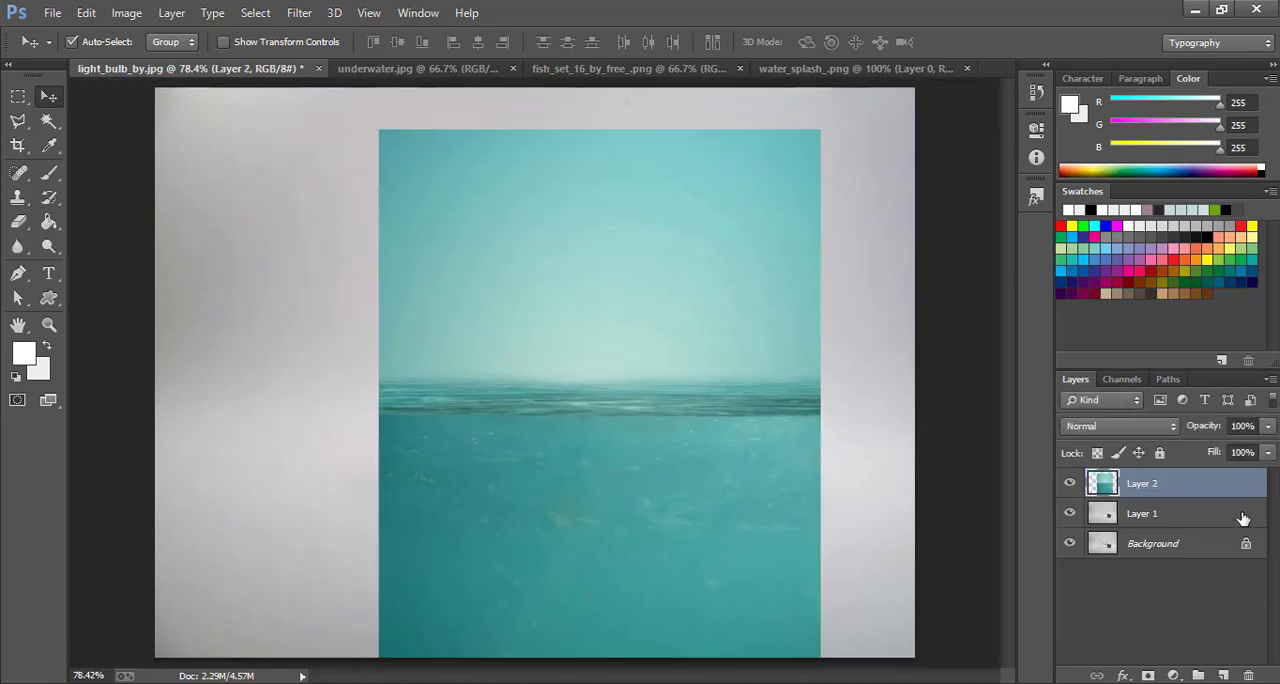
pyautogui.moveTo(1188, 423); pyautogui.dragTo(1184, 424)
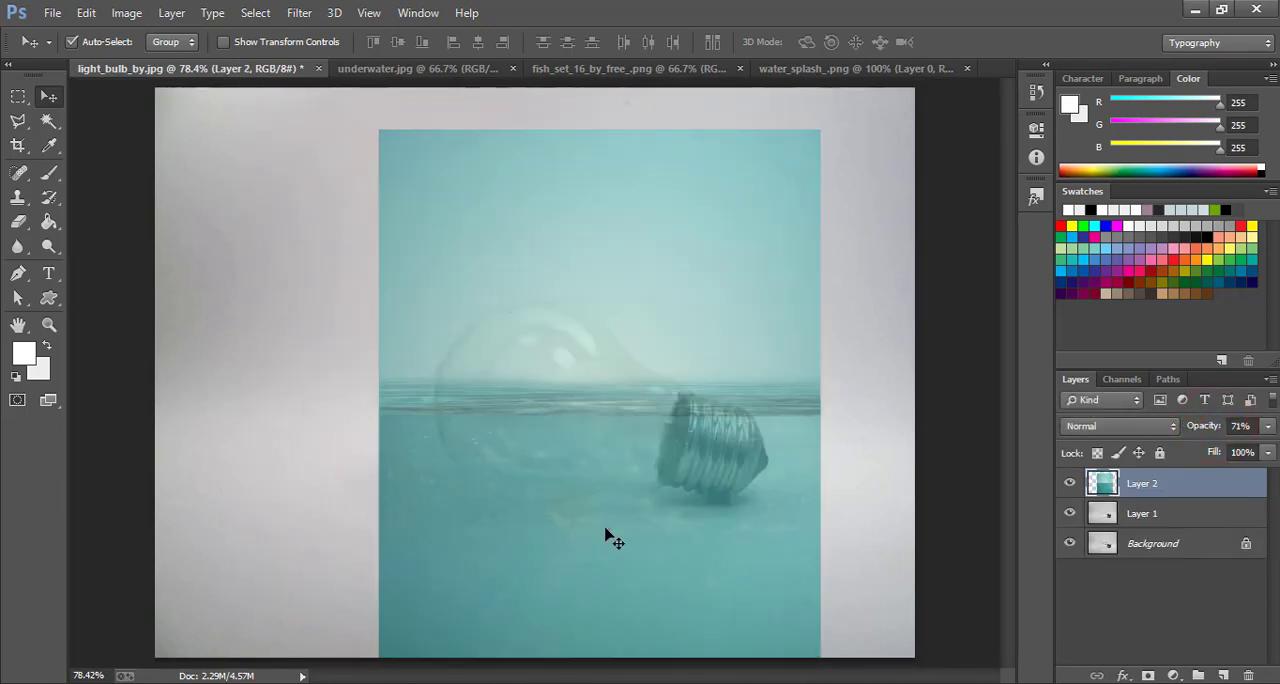
# Squash the underwater layer to 55.54% height with full width, and position it so the waterline crosses the middle of the bulb
pyautogui.moveTo(607, 536); pyautogui.dragTo(612, 512)
pyautogui.click(219, 43)
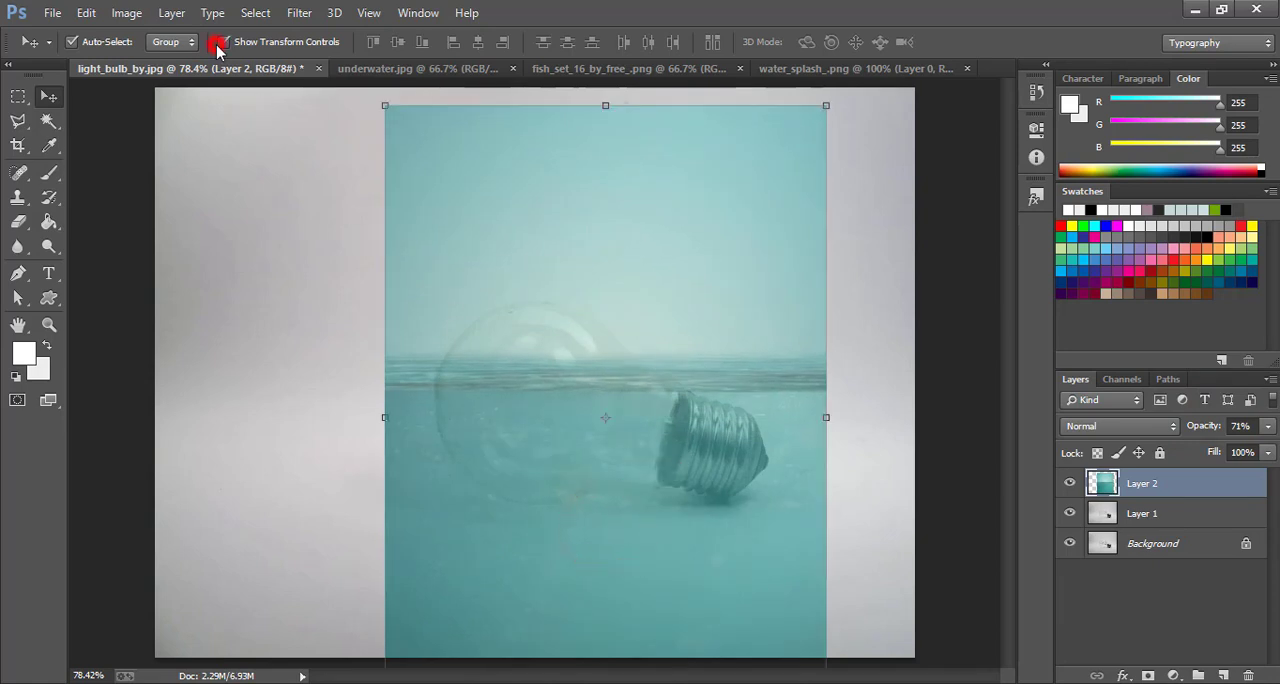
pyautogui.moveTo(605, 105); pyautogui.dragTo(605, 280)
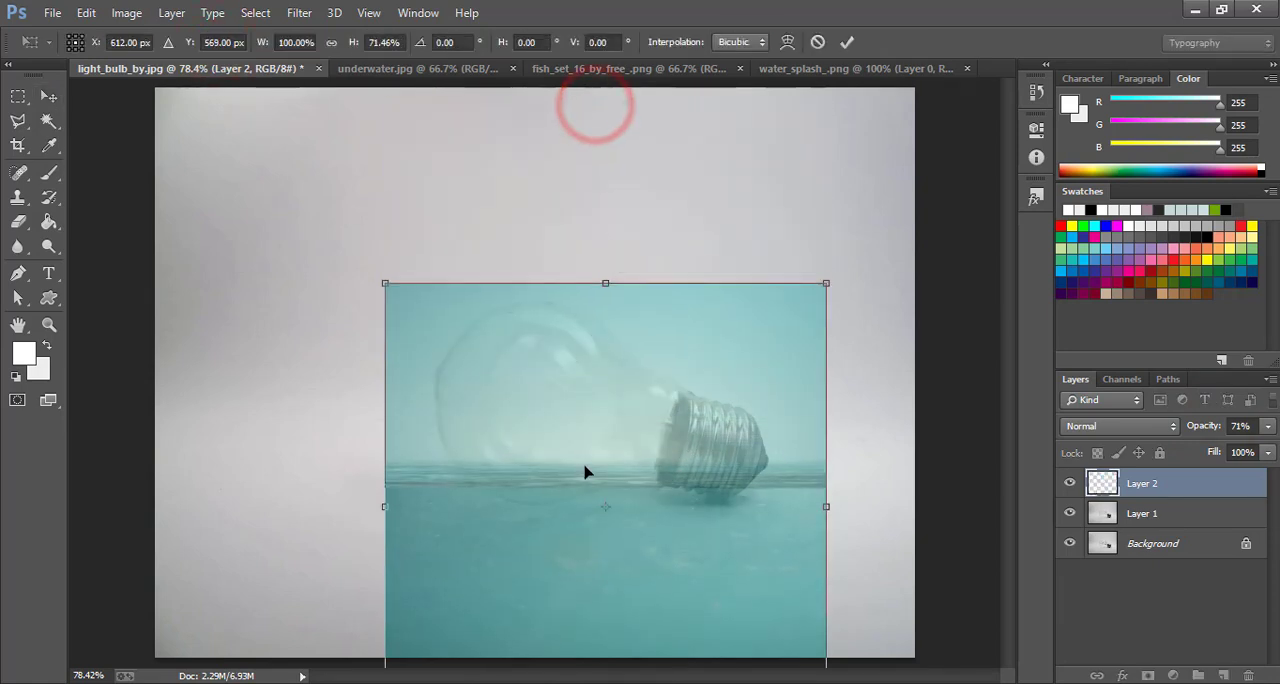
pyautogui.moveTo(583, 475); pyautogui.dragTo(586, 396)
pyautogui.moveTo(605, 645); pyautogui.dragTo(605, 545)
pyautogui.moveTo(571, 423); pyautogui.dragTo(573, 485)
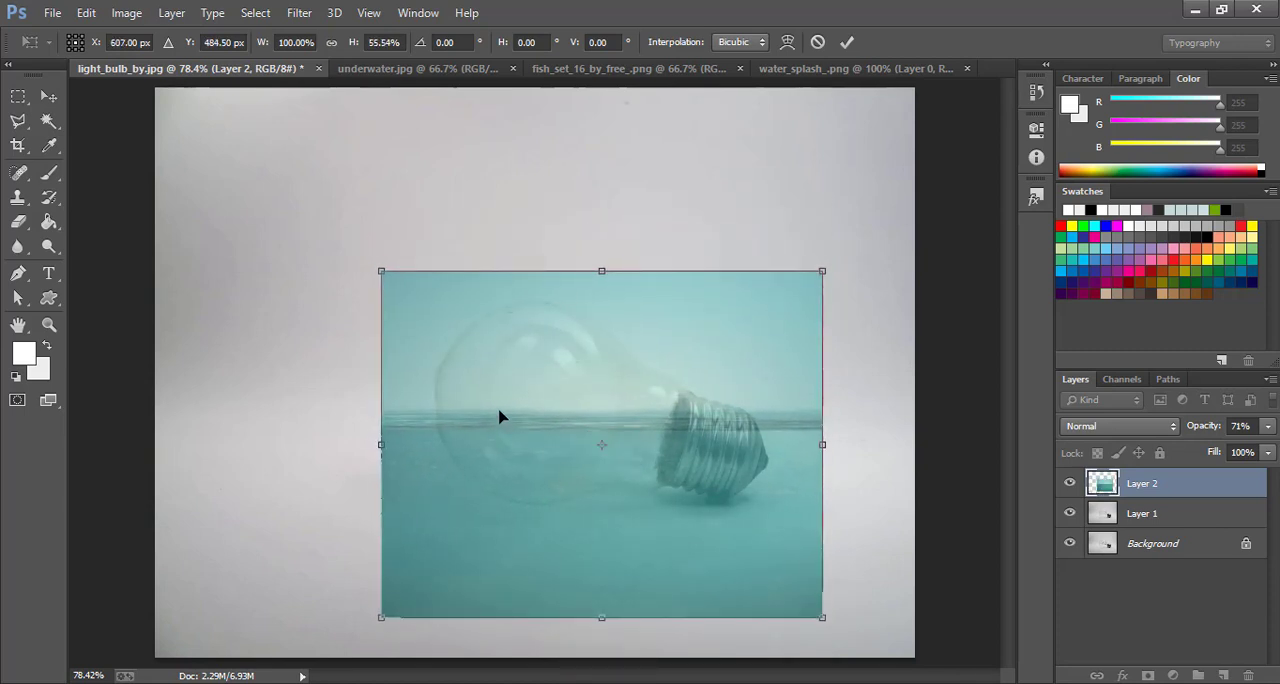
pyautogui.click(48, 96)
pyautogui.click(552, 277)
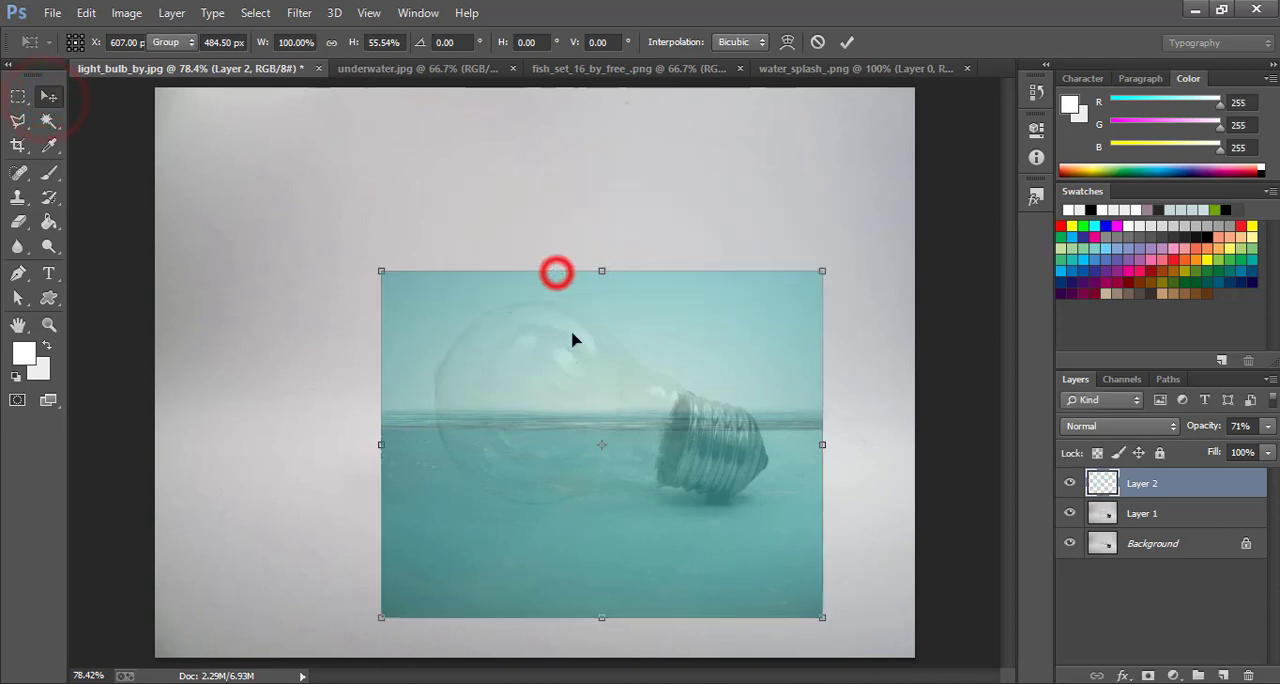
# Preview the underwater layer at 100% opacity and settle on 67%
pyautogui.click(1202, 426)
pyautogui.write('100')
pyautogui.press('Return')
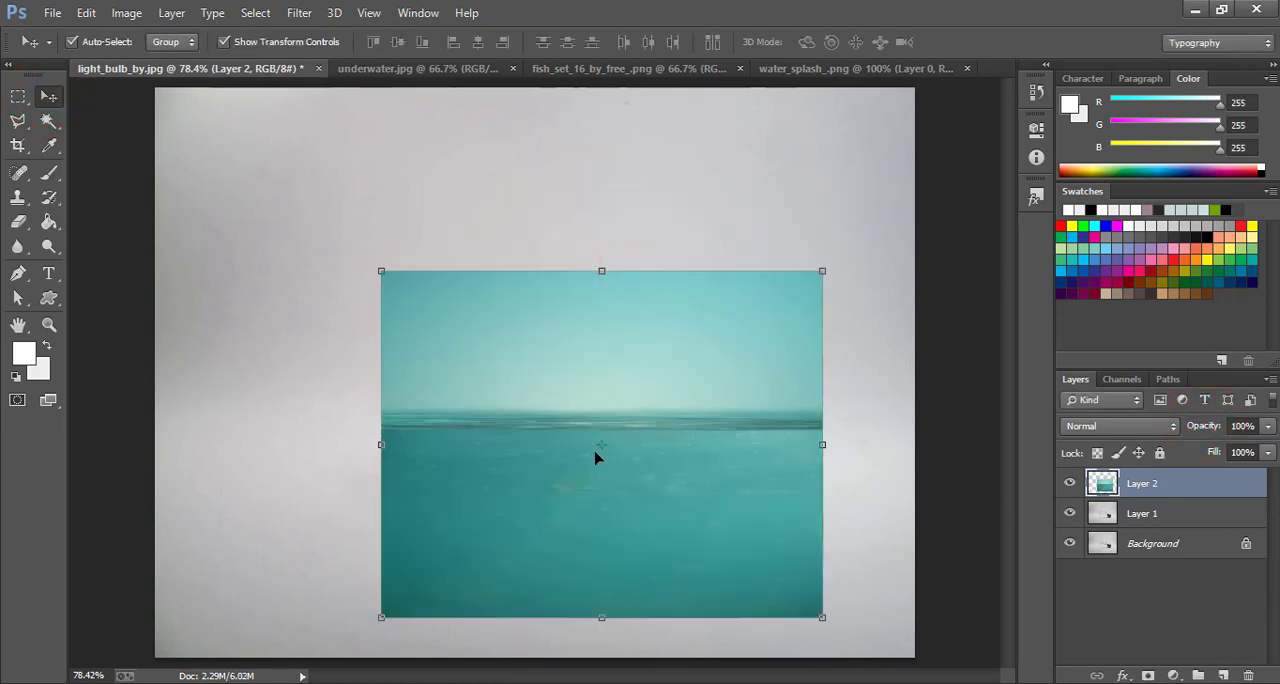
pyautogui.moveTo(1204, 424); pyautogui.dragTo(1174, 417)
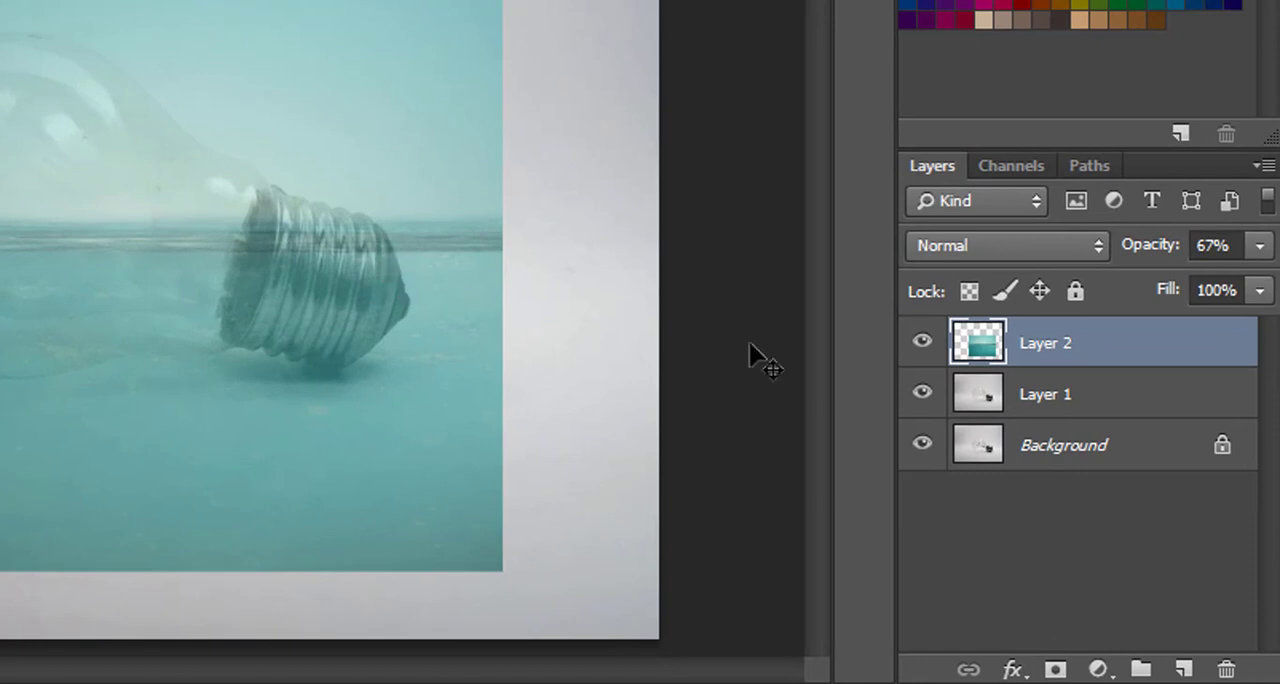
# Add a mask to the underwater layer and paint it black with a size 125 brush, leaving water only in the bulb's lower half
pyautogui.click(1055, 669)
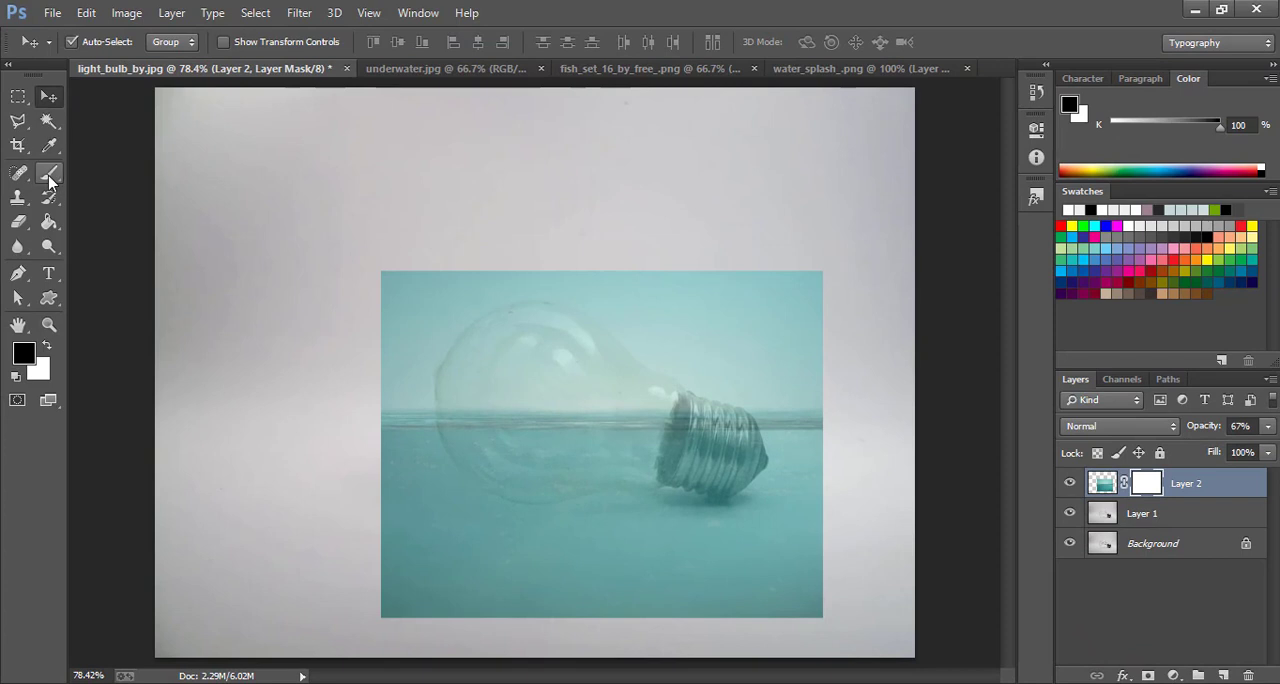
pyautogui.click(48, 176)
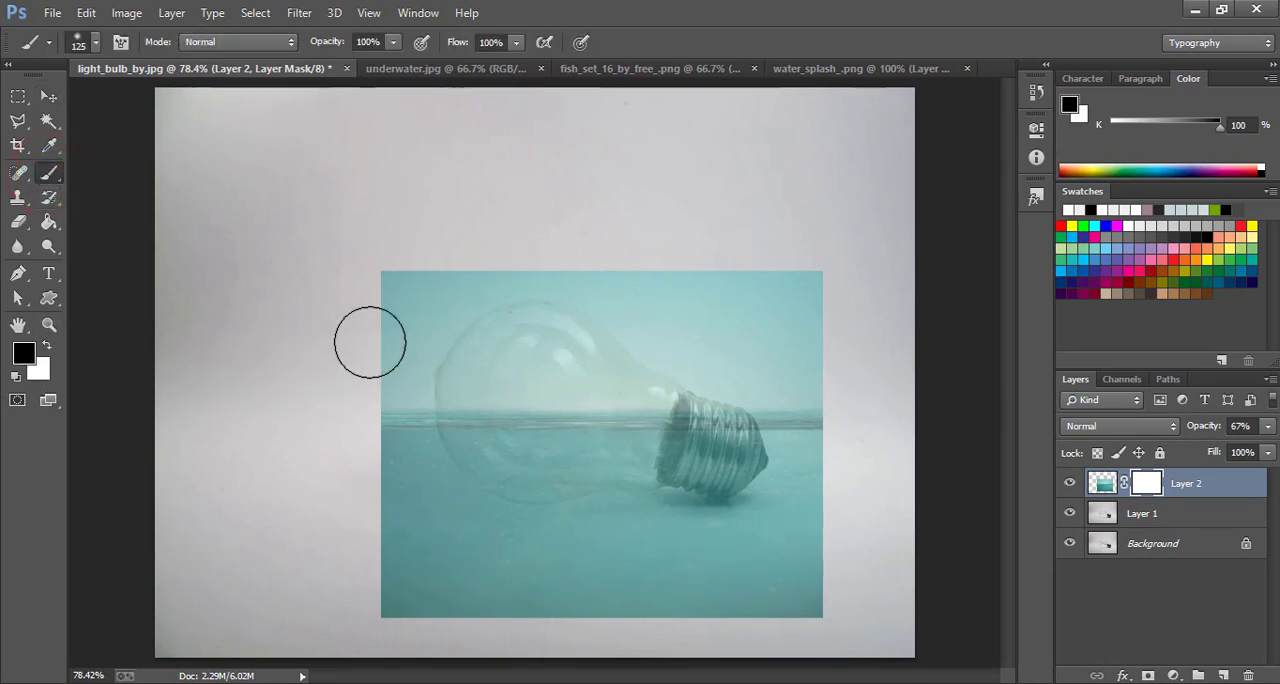
pyautogui.moveTo(378, 331)
pyautogui.mouseDown()
pyautogui.moveTo(424, 249)
pyautogui.moveTo(377, 398)
pyautogui.moveTo(402, 595)
pyautogui.moveTo(838, 562)
pyautogui.moveTo(786, 588)
pyautogui.moveTo(832, 466)
pyautogui.moveTo(817, 287)
pyautogui.moveTo(726, 524)
pyautogui.moveTo(743, 281)
pyautogui.moveTo(780, 296)
pyautogui.moveTo(566, 259)
pyautogui.moveTo(415, 279)
pyautogui.moveTo(735, 324)
pyautogui.moveTo(436, 308)
pyautogui.moveTo(680, 338)
pyautogui.moveTo(417, 357)
pyautogui.moveTo(584, 356)
pyautogui.moveTo(769, 396)
pyautogui.moveTo(787, 479)
pyautogui.moveTo(781, 581)
pyautogui.moveTo(808, 506)
pyautogui.moveTo(815, 608)
pyautogui.moveTo(331, 617)
pyautogui.moveTo(375, 590)
pyautogui.moveTo(396, 532)
pyautogui.moveTo(397, 407)
pyautogui.moveTo(413, 494)
pyautogui.moveTo(497, 536)
pyautogui.moveTo(727, 525)
pyautogui.moveTo(637, 518)
pyautogui.moveTo(539, 537)
pyautogui.moveTo(469, 519)
pyautogui.moveTo(354, 403)
pyautogui.mouseUp()
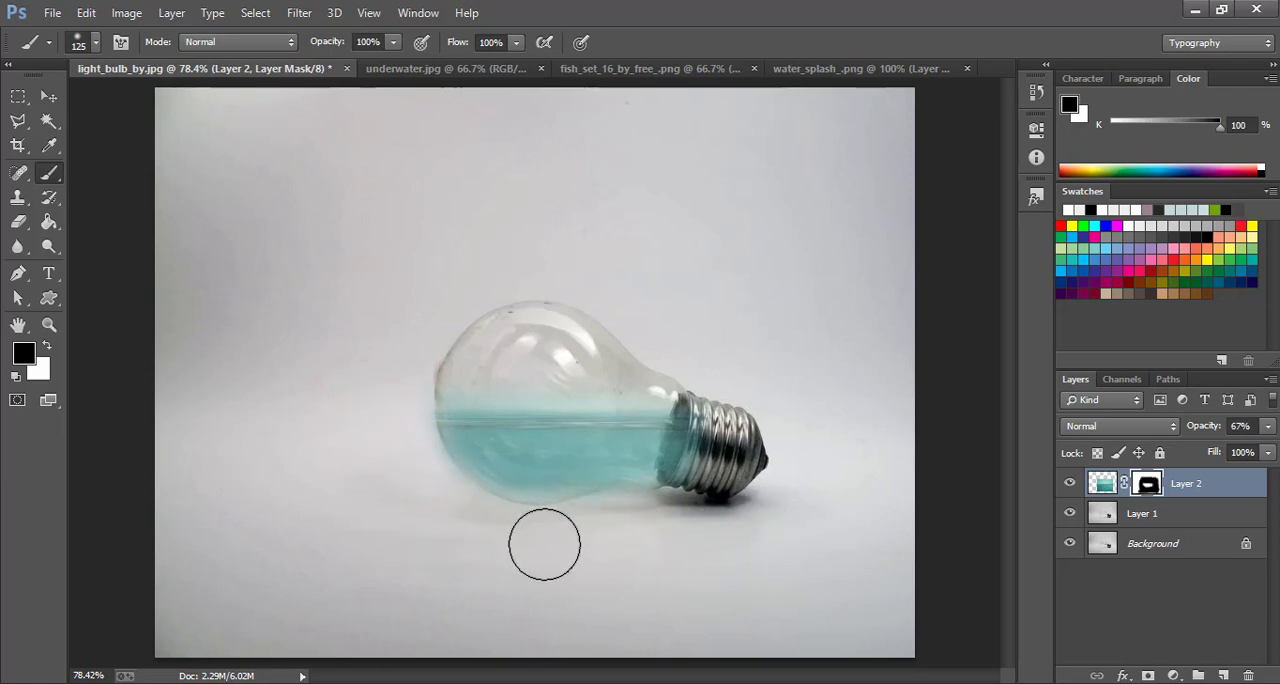
# Paint white on the layer mask to restore the water in the lower part of the bulb and toward its neck
pyautogui.click(46, 345)
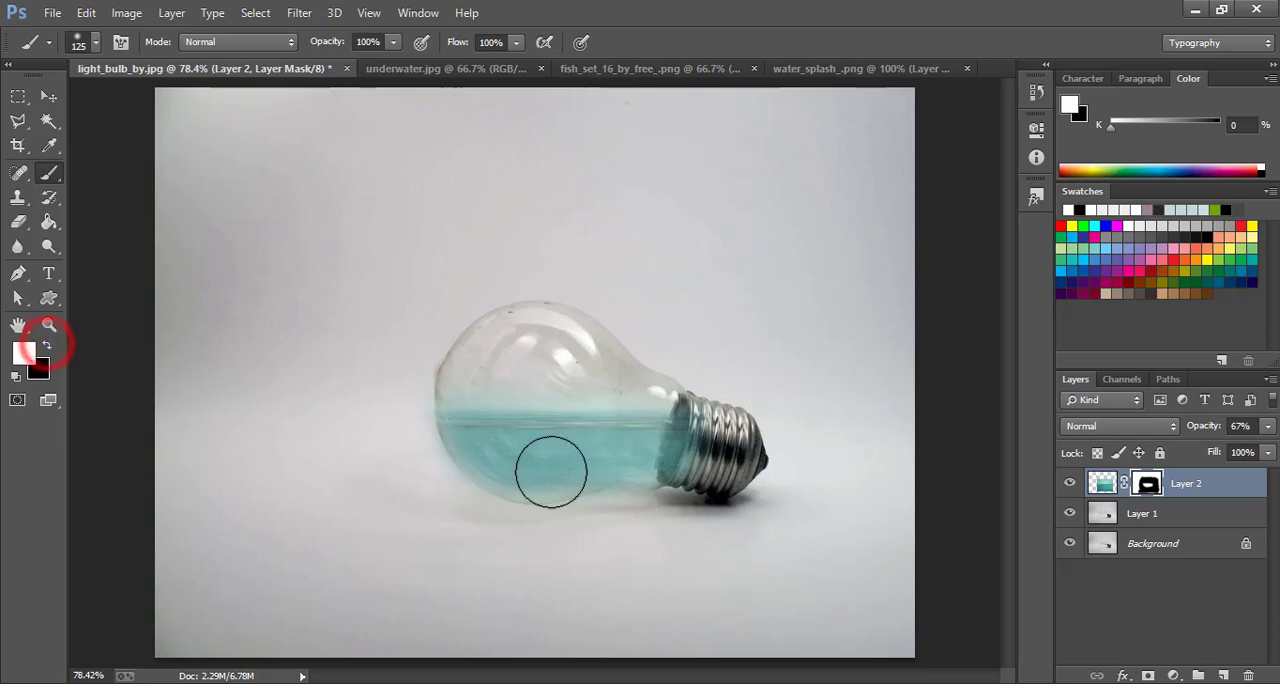
pyautogui.click(535, 452)
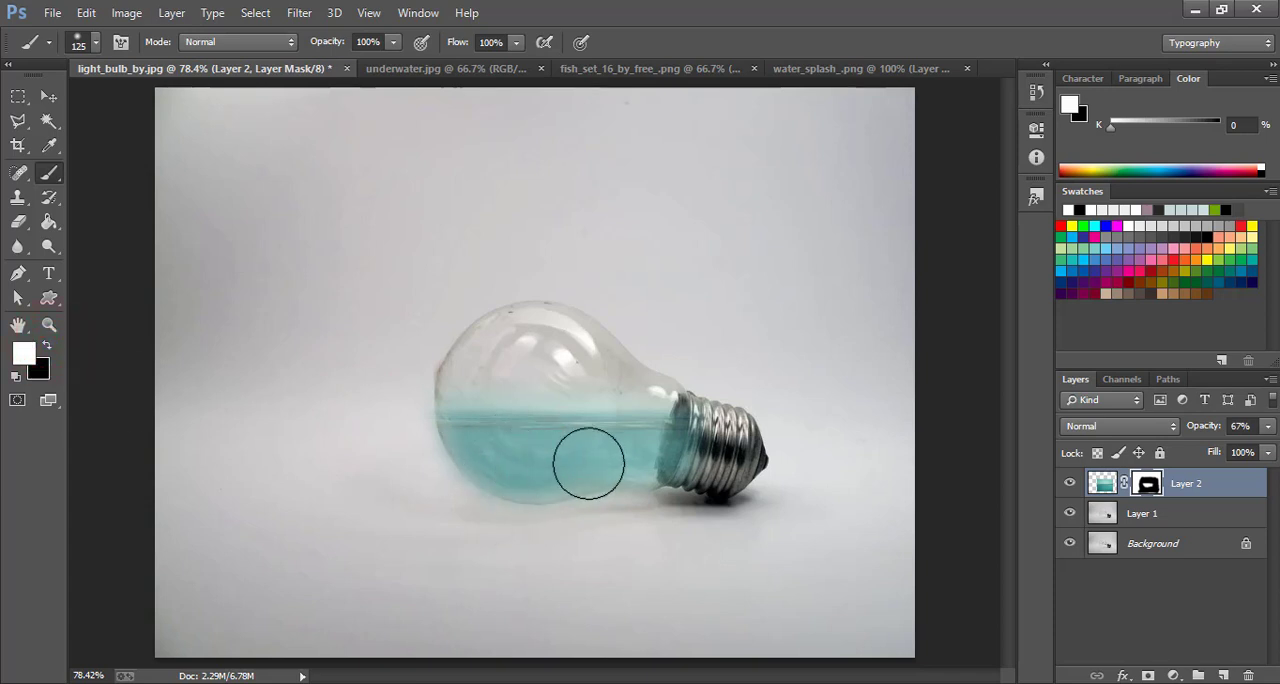
pyautogui.moveTo(601, 453); pyautogui.dragTo(540, 455)
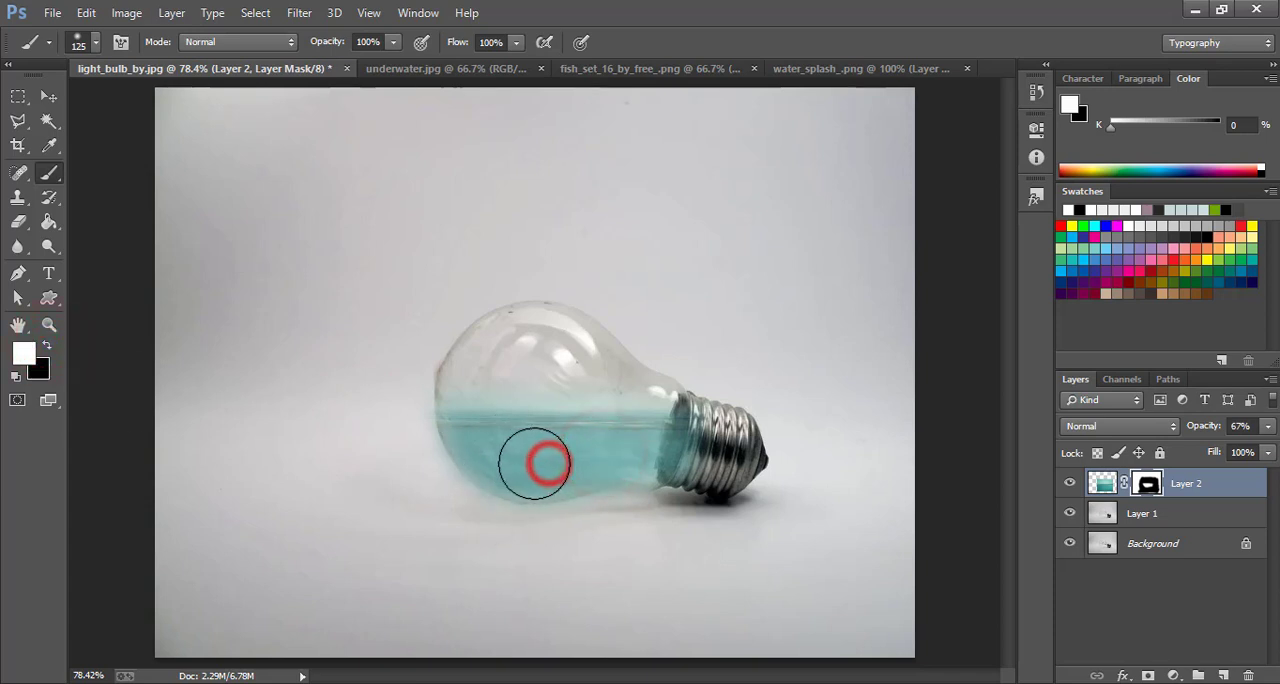
pyautogui.moveTo(638, 449); pyautogui.dragTo(631, 444)
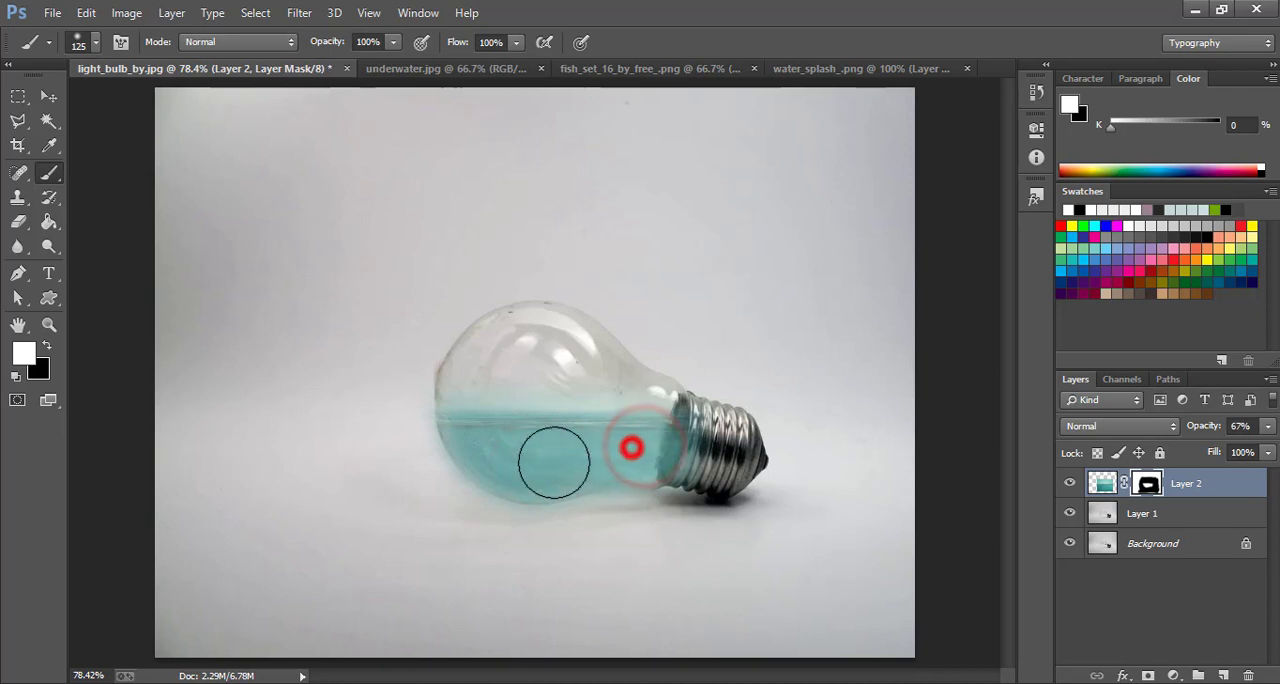
# Refine the underwater layer's mask, painting white inside the water area and black along the bulb's neck and lower outline
pyautogui.moveTo(488, 443)
pyautogui.mouseDown()
pyautogui.moveTo(514, 443)
pyautogui.moveTo(518, 460)
pyautogui.mouseUp()
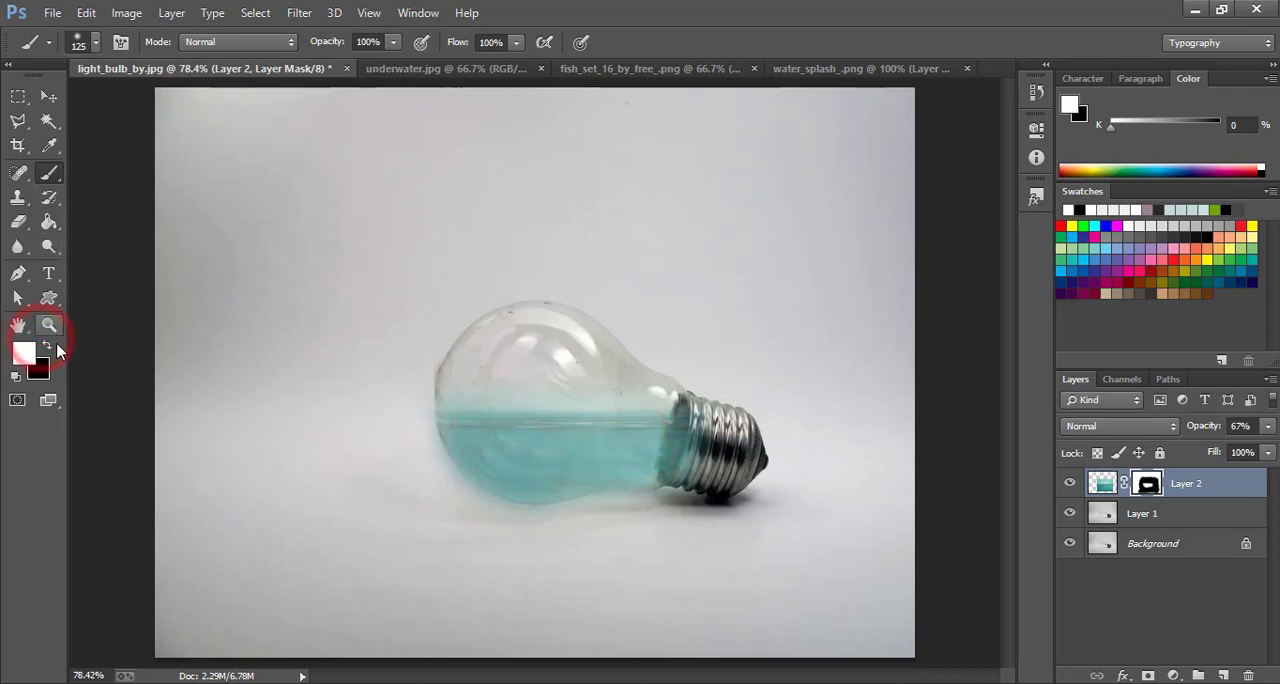
pyautogui.click(44, 341)
pyautogui.moveTo(711, 456)
pyautogui.mouseDown()
pyautogui.moveTo(722, 428)
pyautogui.moveTo(714, 461)
pyautogui.moveTo(722, 454)
pyautogui.moveTo(677, 528)
pyautogui.moveTo(509, 541)
pyautogui.moveTo(422, 510)
pyautogui.mouseUp()
pyautogui.click(53, 100)
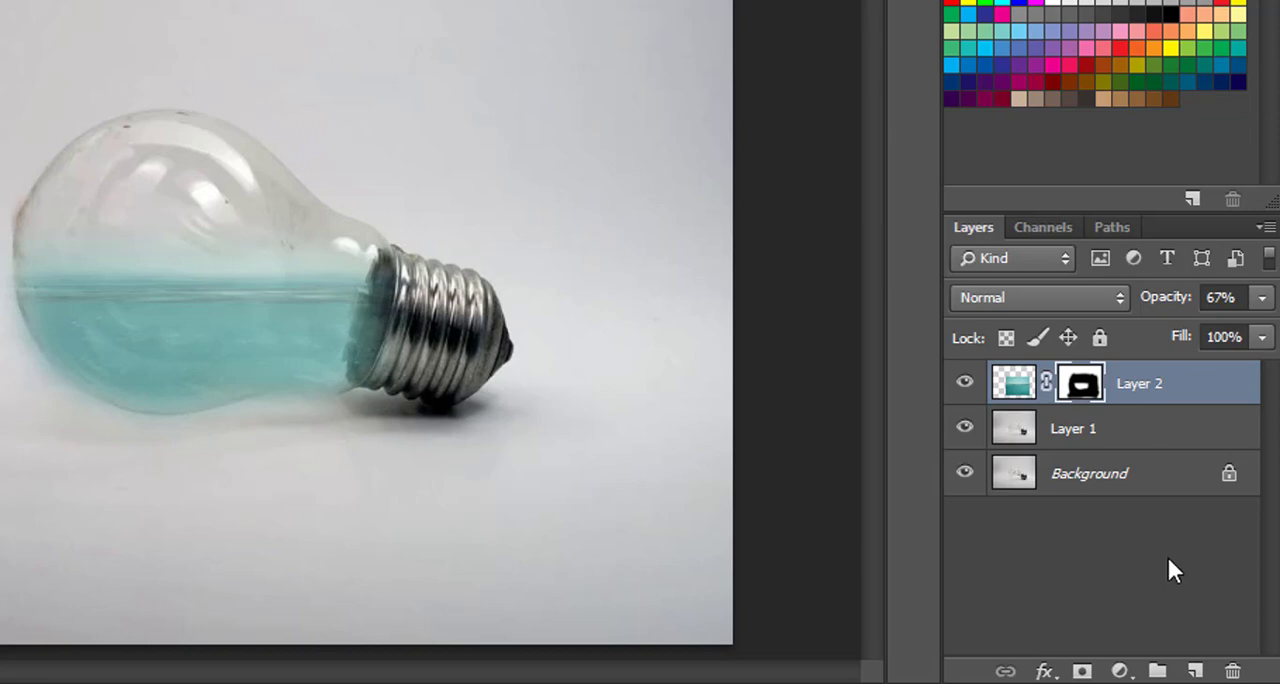
# Add a Hue/Saturation adjustment layer turning the water blue, with hue about +37, saturation about +41 and lightness +3
pyautogui.click(1173, 675)
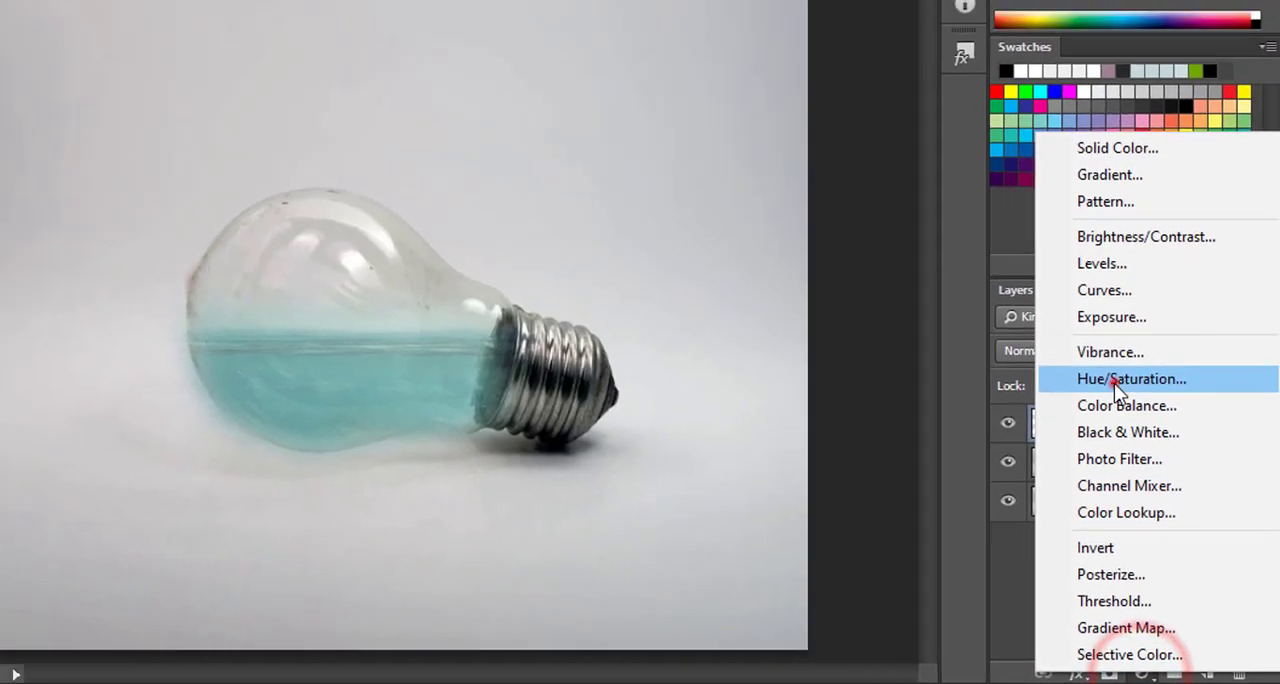
pyautogui.click(1080, 329)
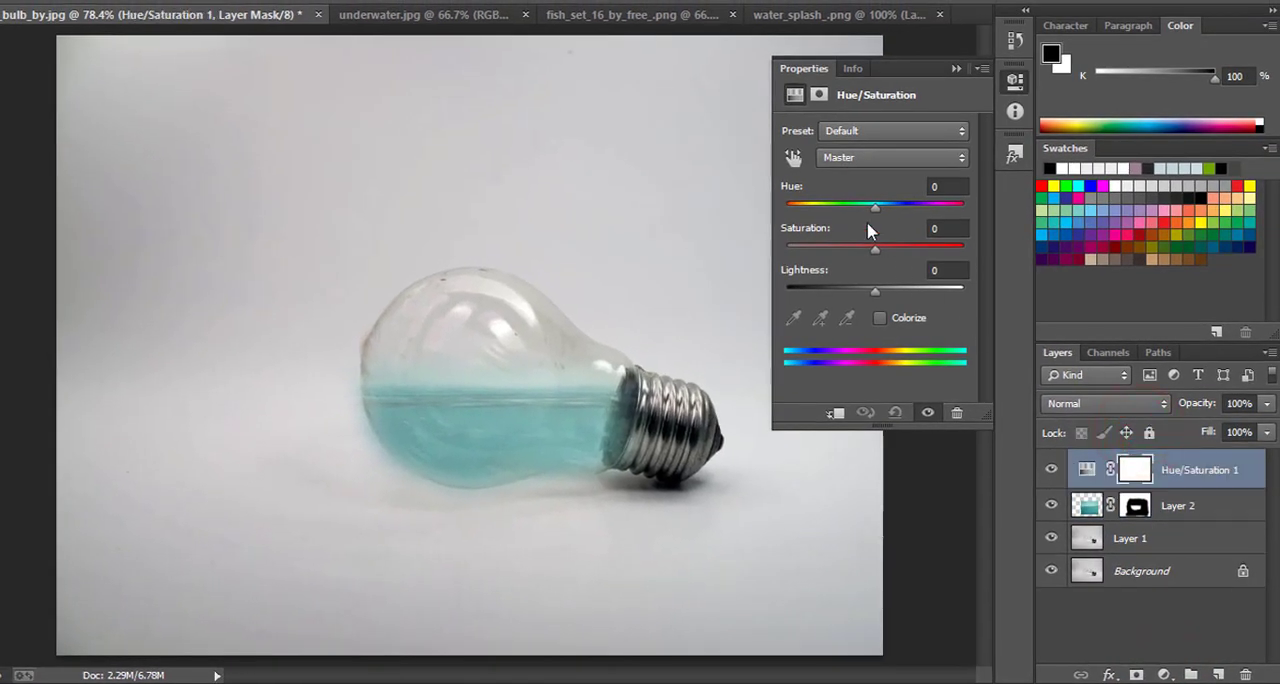
pyautogui.moveTo(890, 213)
pyautogui.mouseDown()
pyautogui.moveTo(906, 214)
pyautogui.moveTo(886, 214)
pyautogui.moveTo(884, 252)
pyautogui.moveTo(871, 245)
pyautogui.moveTo(920, 248)
pyautogui.mouseUp()
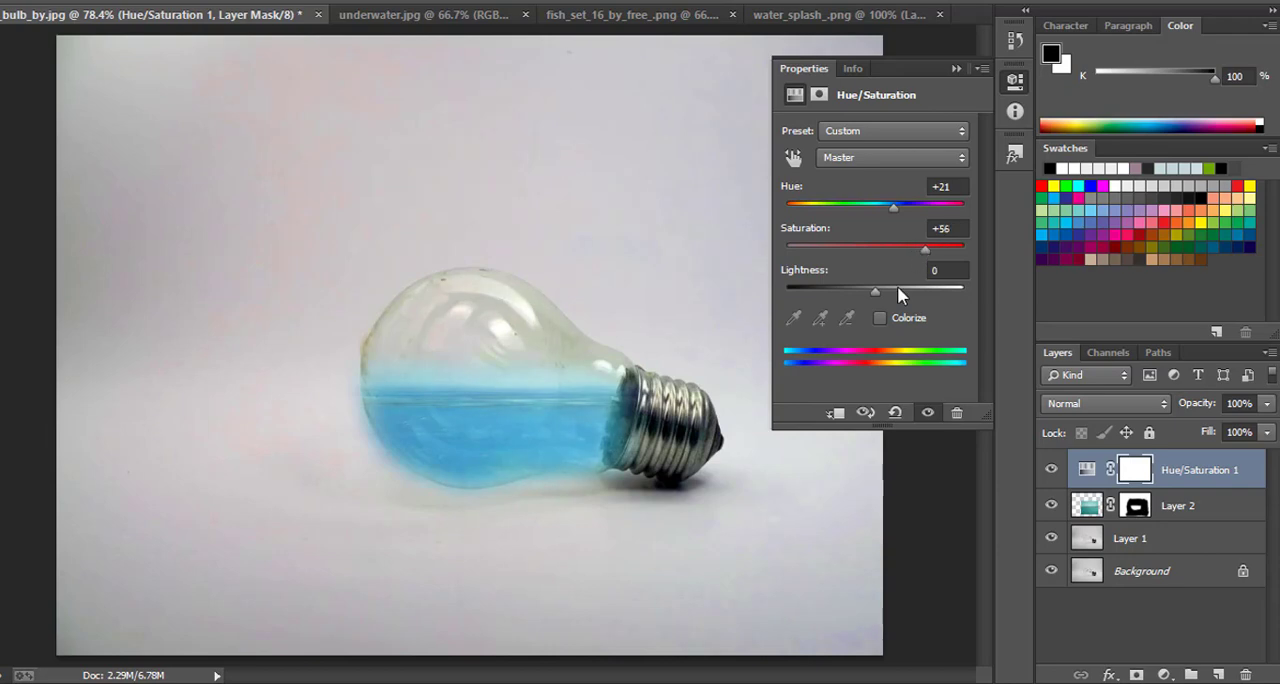
pyautogui.moveTo(876, 289)
pyautogui.mouseDown()
pyautogui.moveTo(906, 286)
pyautogui.moveTo(867, 289)
pyautogui.moveTo(878, 289)
pyautogui.mouseUp()
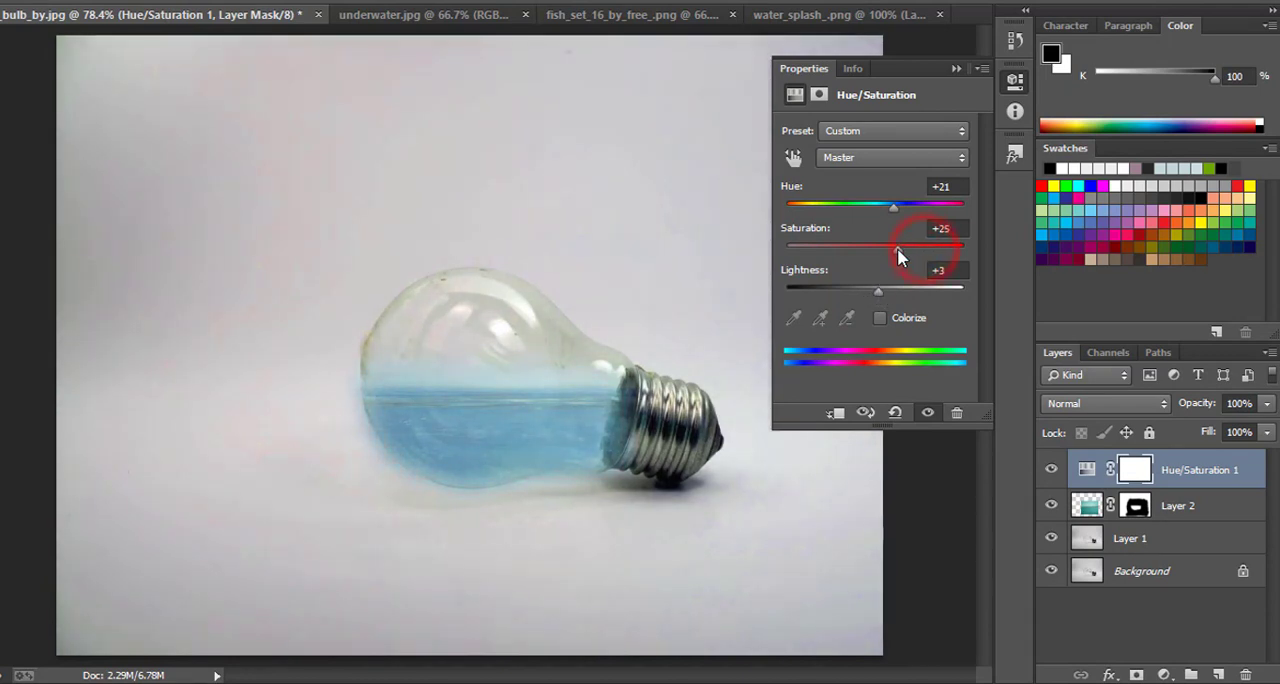
pyautogui.moveTo(897, 250); pyautogui.dragTo(934, 253)
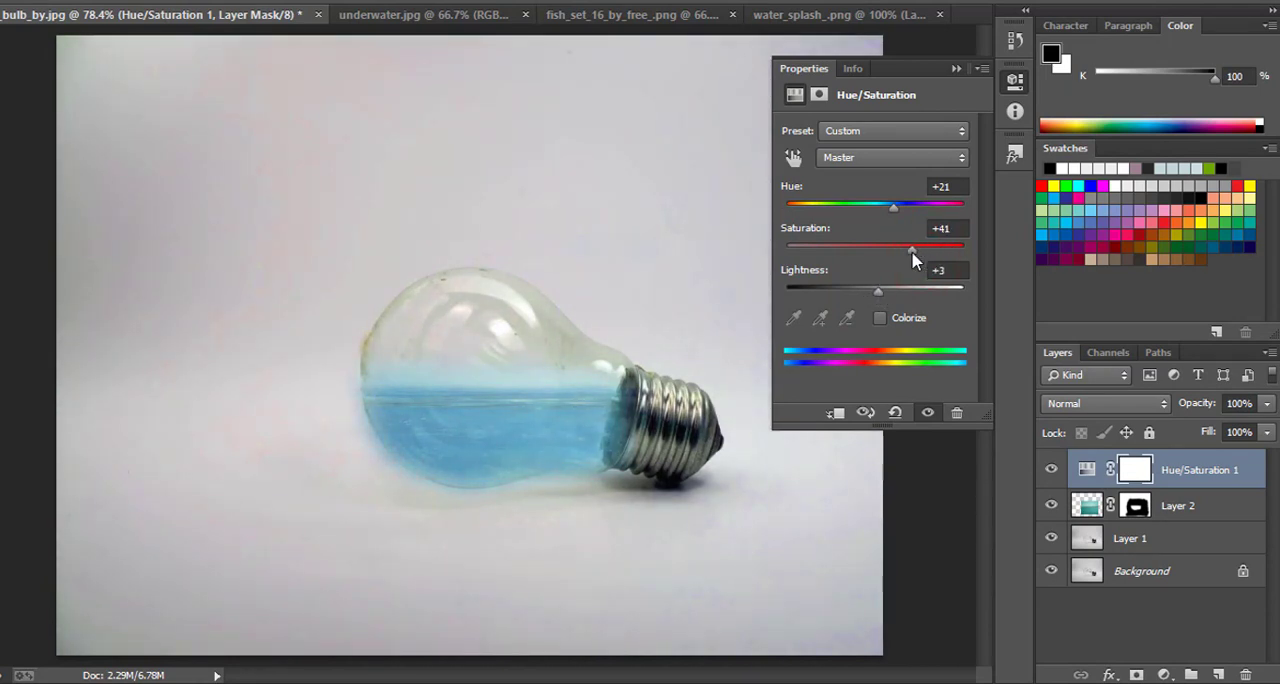
pyautogui.moveTo(891, 207); pyautogui.dragTo(907, 209)
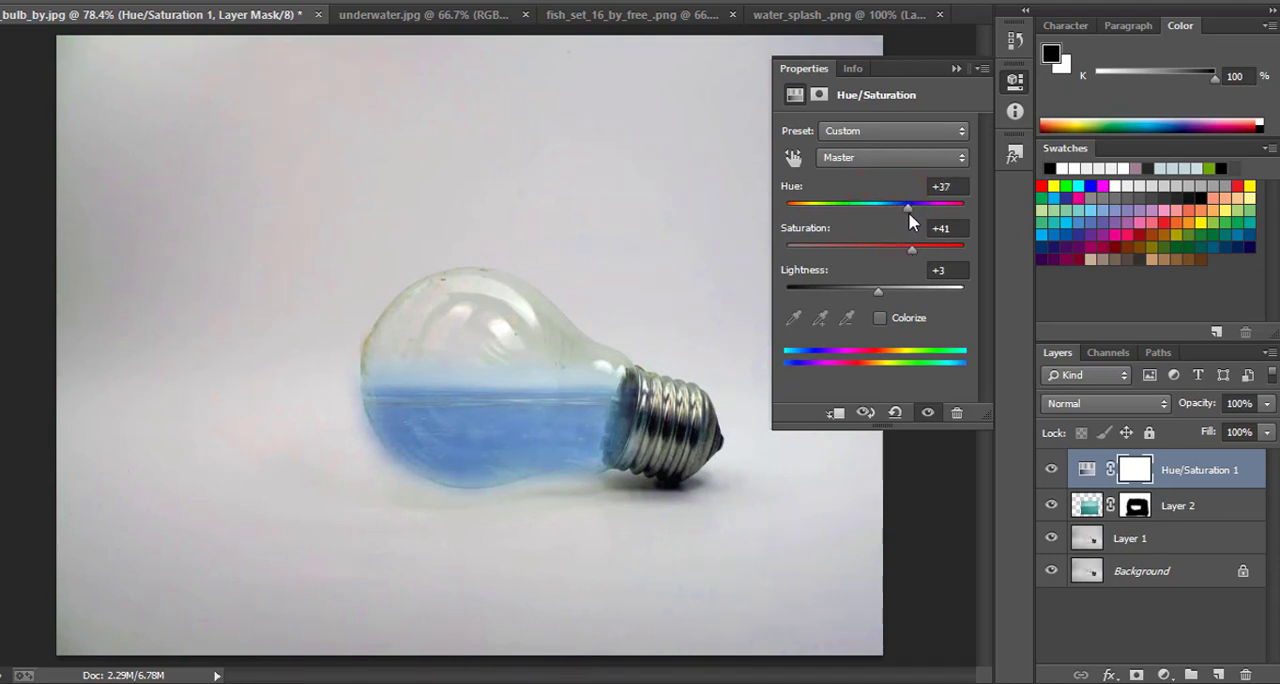
pyautogui.moveTo(913, 250); pyautogui.dragTo(913, 250)
pyautogui.moveTo(907, 207)
pyautogui.mouseDown()
pyautogui.moveTo(892, 208)
pyautogui.moveTo(906, 210)
pyautogui.mouseUp()
pyautogui.click(956, 68)
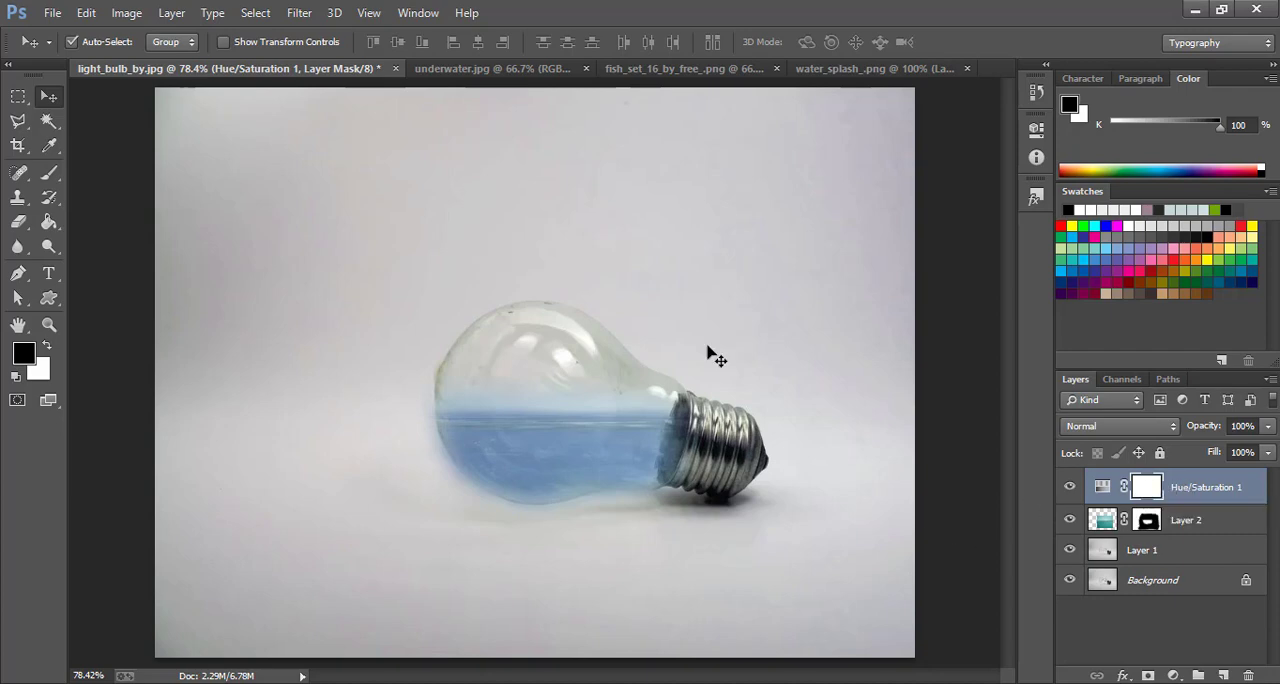
# Copy the fish set from fish_set_16_by_free_.png into the light bulb document and show its transform controls
pyautogui.click(643, 68)
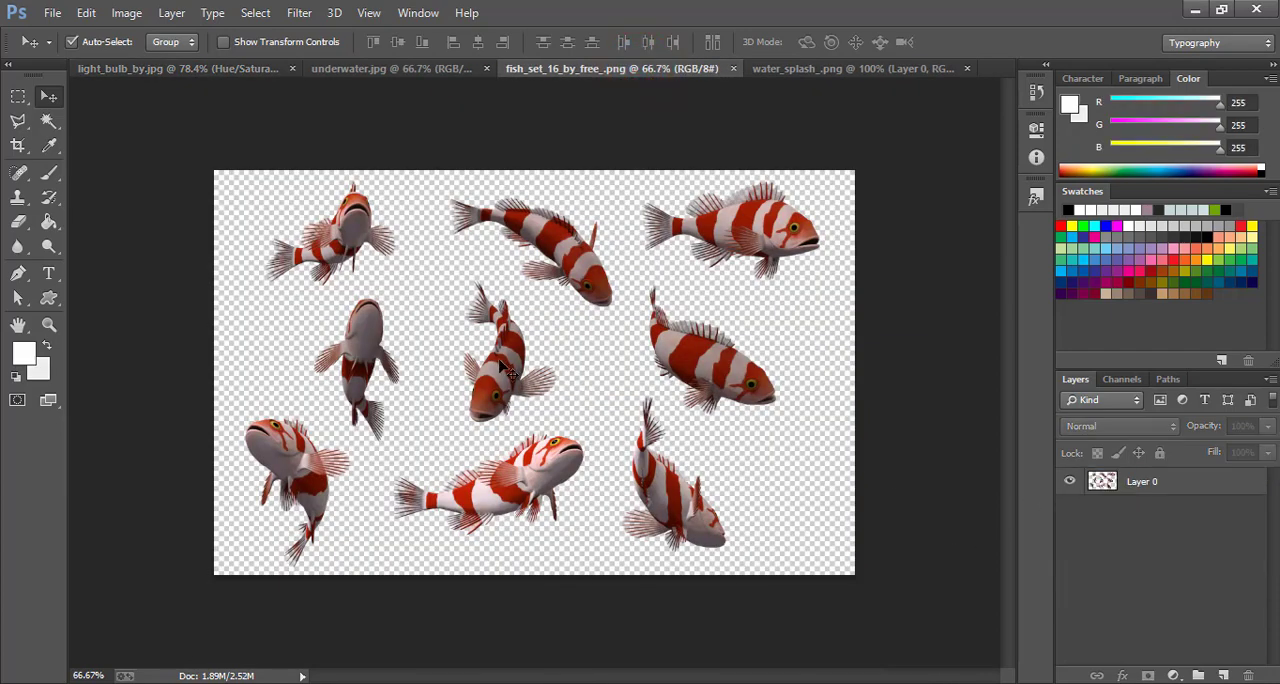
pyautogui.moveTo(505, 368); pyautogui.dragTo(664, 324)
pyautogui.click(224, 42)
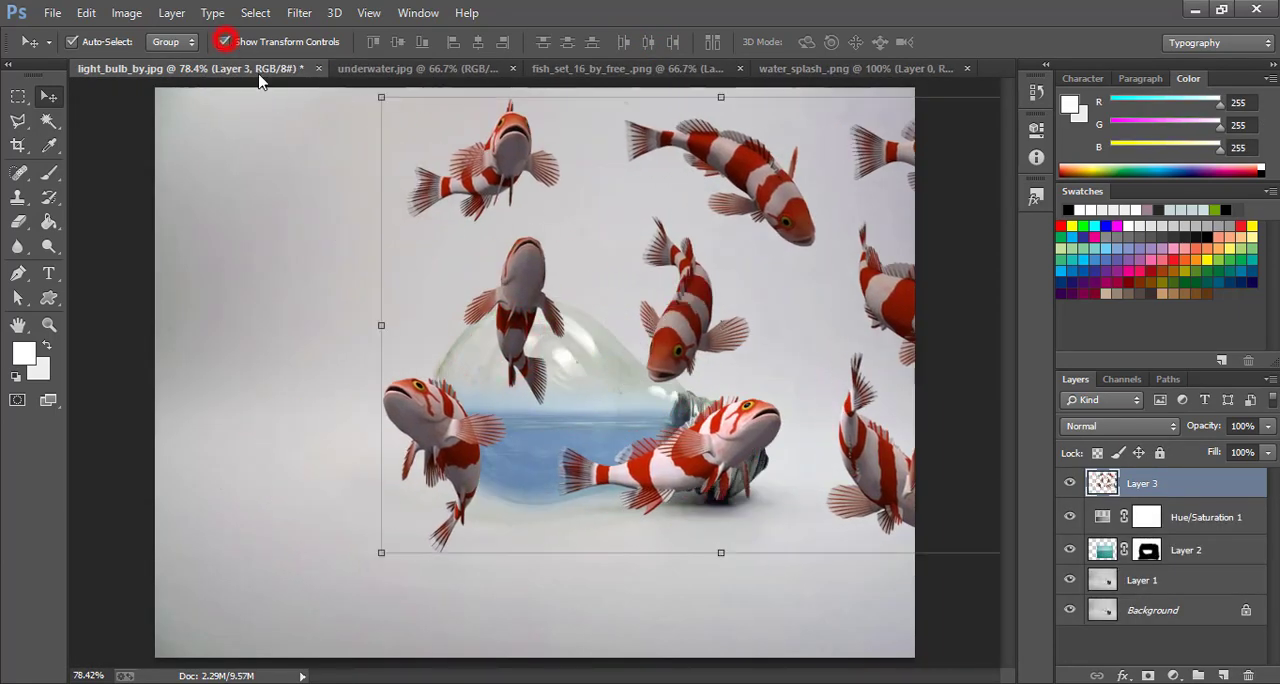
# Scale the fish layer to 36.62% width and 41.61% height, with the two lower-left fish sitting in the bulb's water
pyautogui.moveTo(383, 97); pyautogui.dragTo(677, 349)
pyautogui.moveTo(788, 426); pyautogui.dragTo(561, 357)
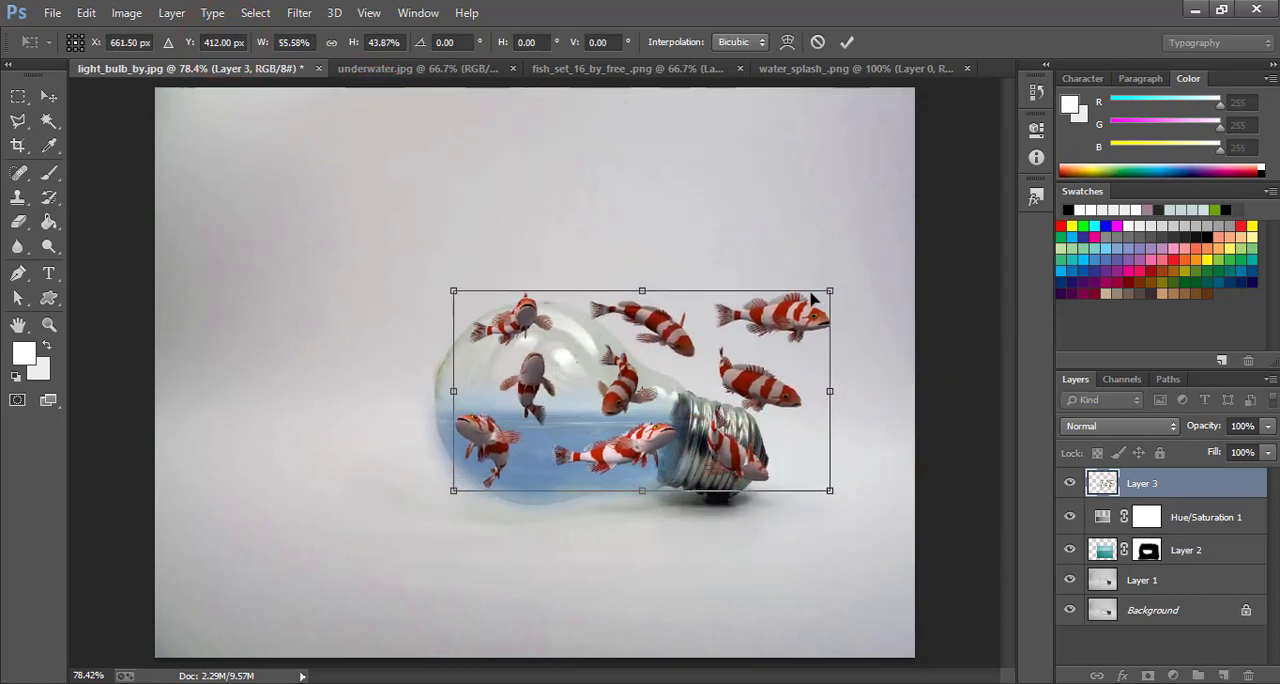
pyautogui.moveTo(826, 290); pyautogui.dragTo(734, 286)
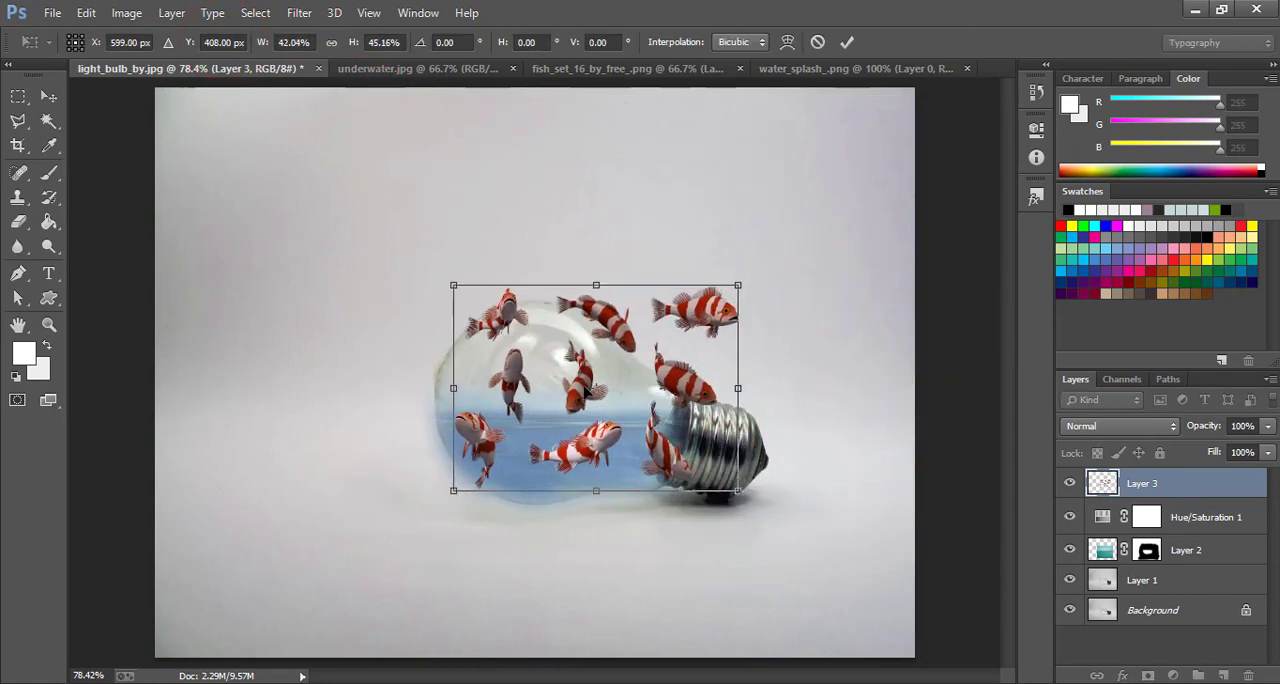
pyautogui.moveTo(583, 391); pyautogui.dragTo(615, 400)
pyautogui.moveTo(767, 292); pyautogui.dragTo(730, 303)
pyautogui.moveTo(594, 414); pyautogui.dragTo(595, 408)
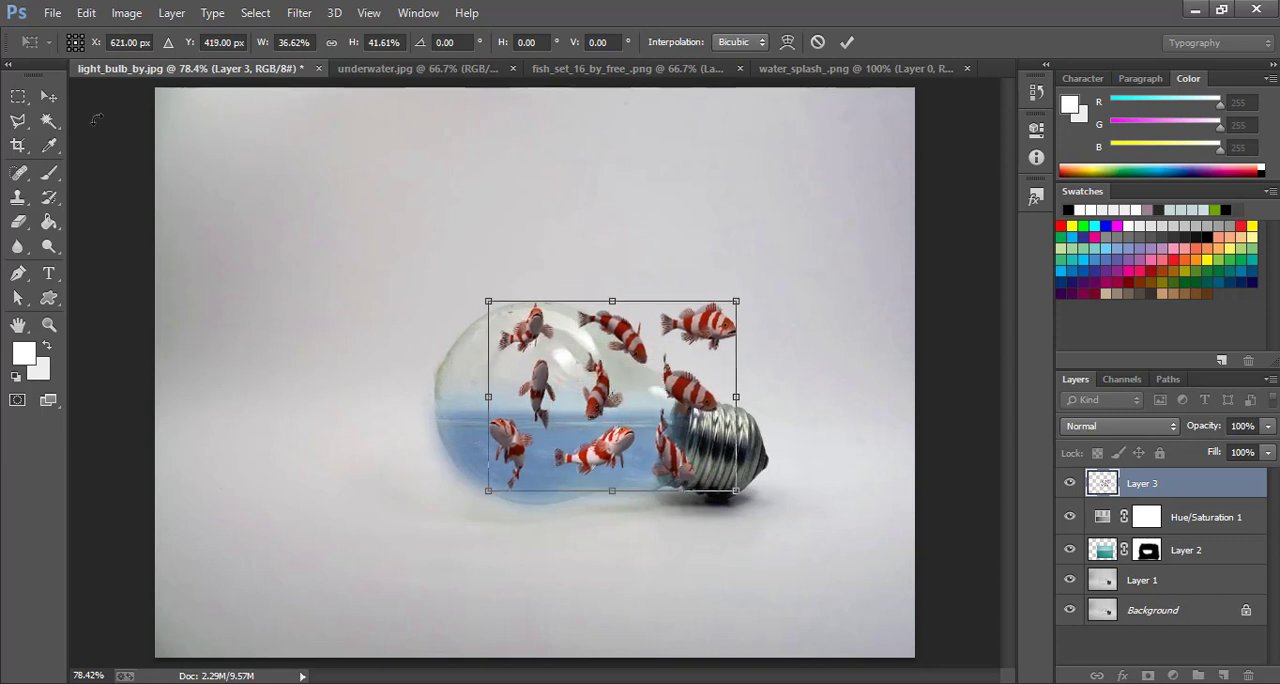
pyautogui.click(50, 97)
pyautogui.click(541, 276)
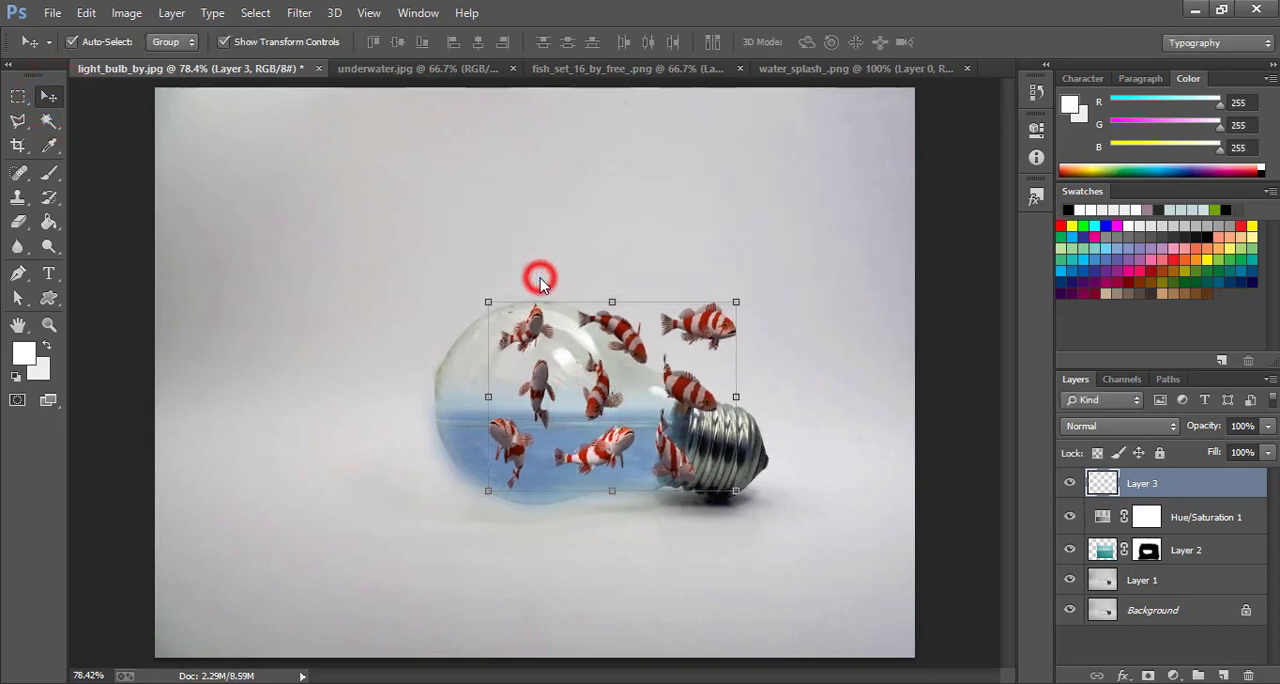
pyautogui.click(224, 43)
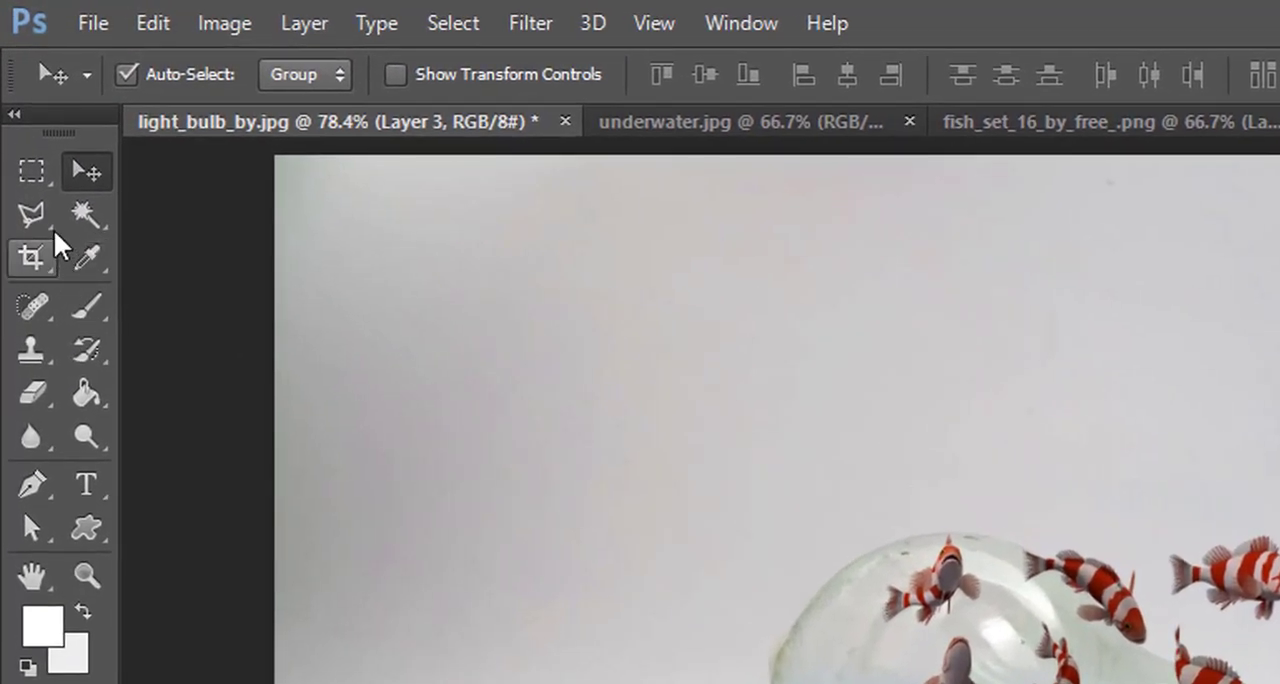
# Select the two fish inside the bulb's water with a Polygonal Lasso outline
pyautogui.click(38, 210)
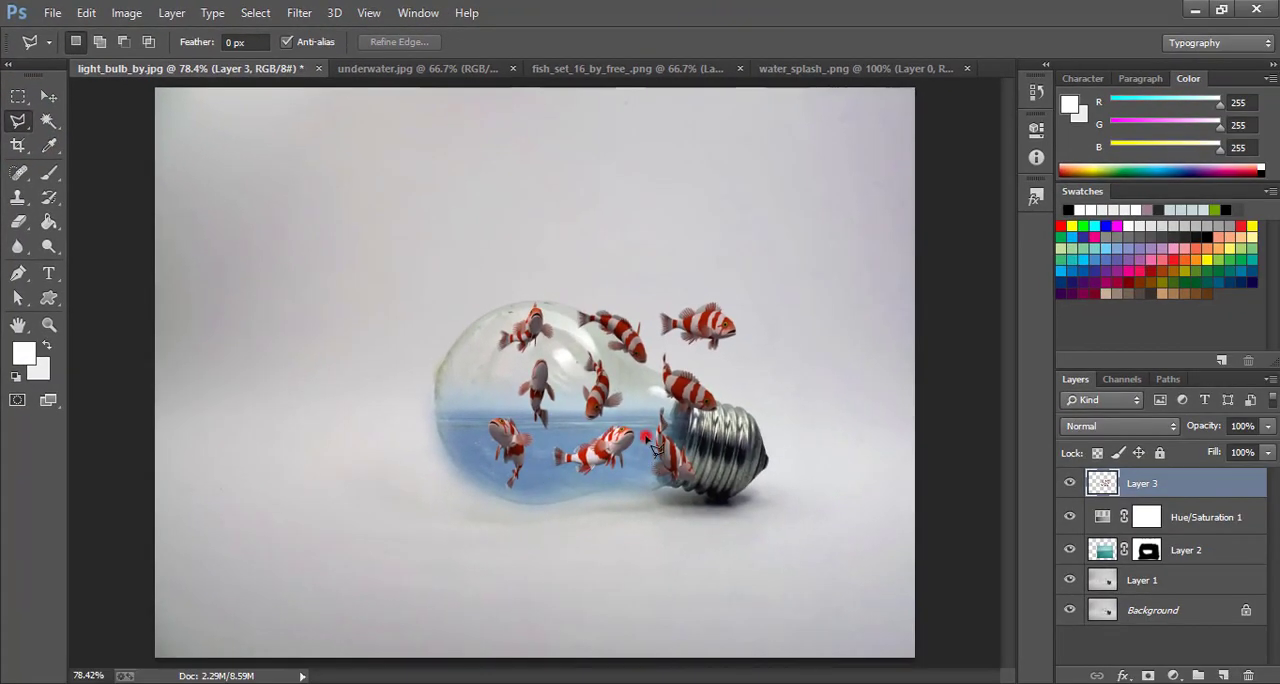
pyautogui.click(620, 490)
pyautogui.click(558, 497)
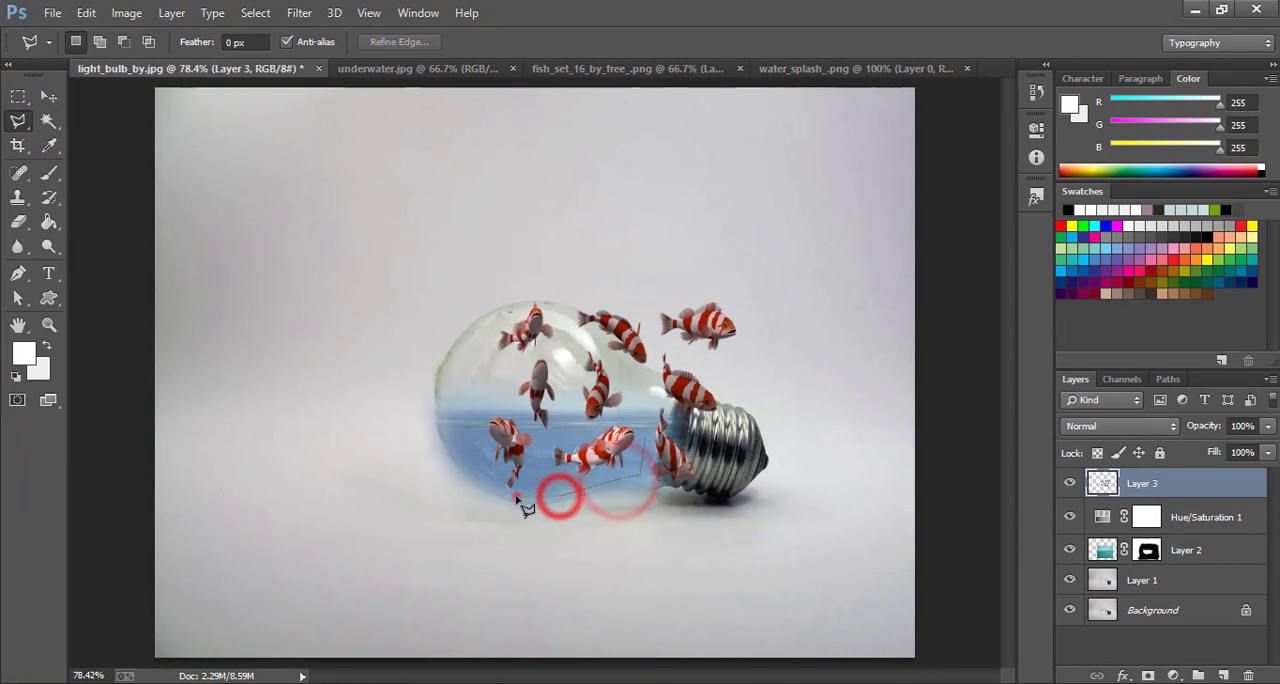
pyautogui.click(508, 488)
pyautogui.click(479, 445)
pyautogui.click(472, 420)
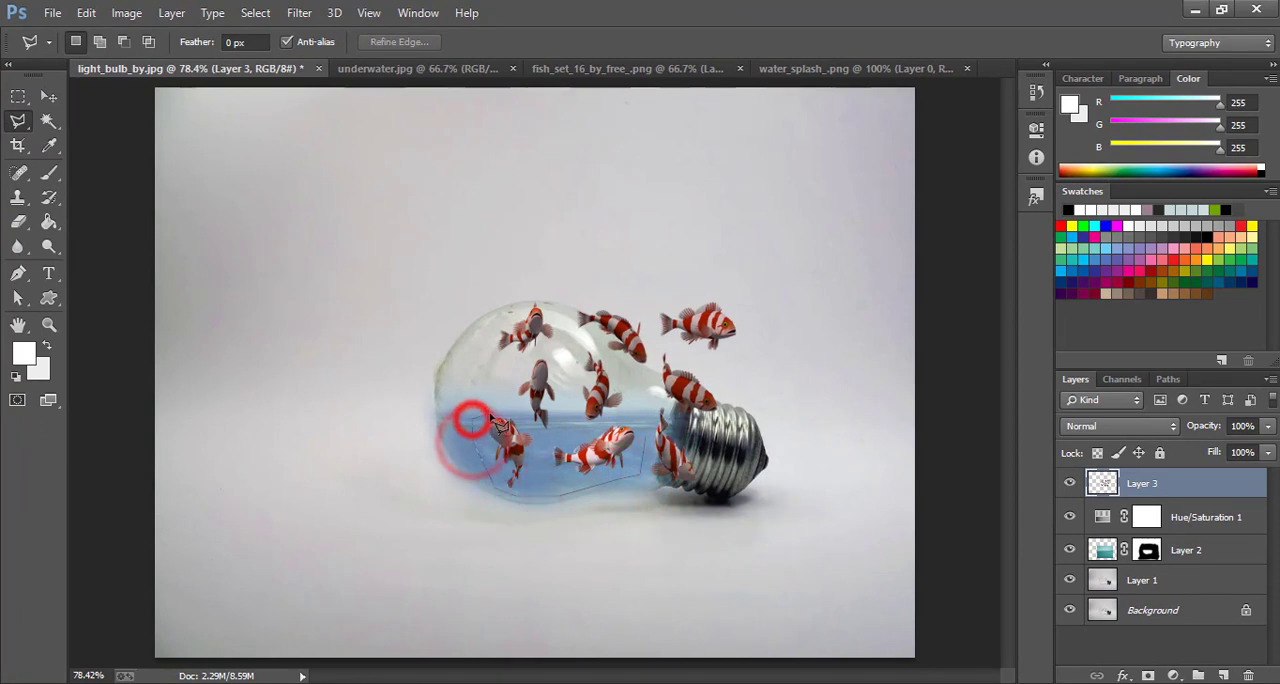
pyautogui.click(505, 402)
pyautogui.click(578, 427)
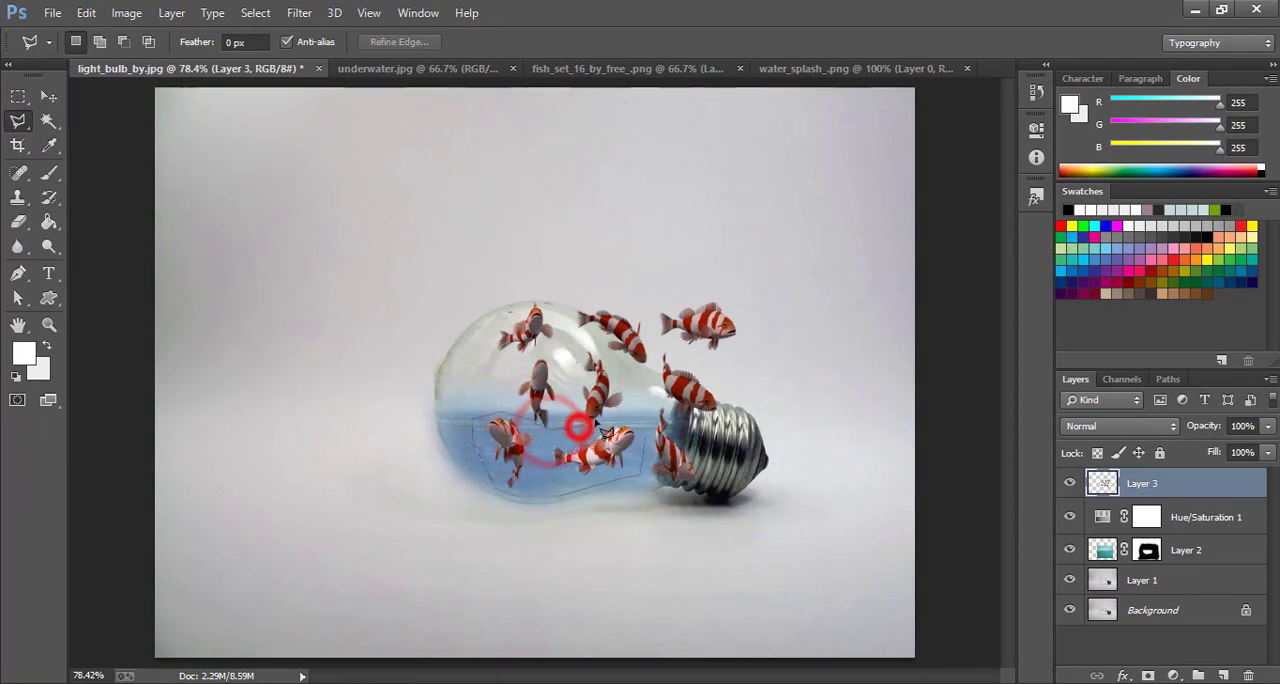
pyautogui.doubleClick(648, 437)
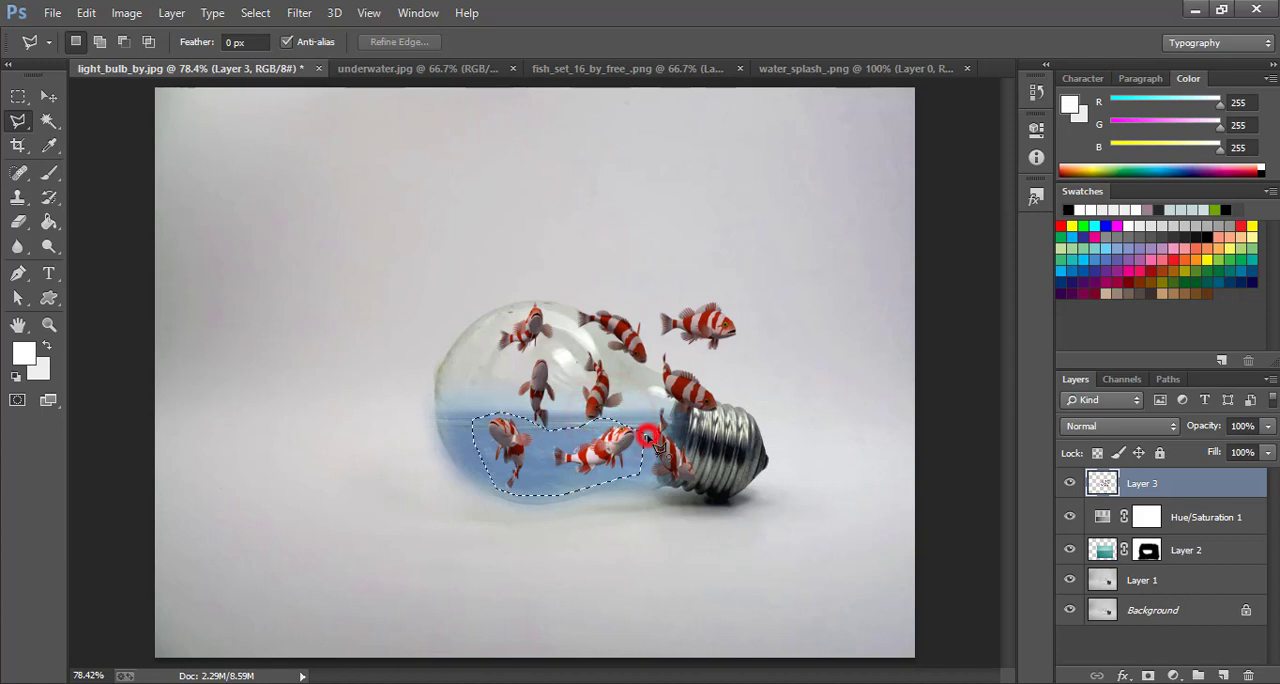
# Copy the selected fish to a new layer and hide the full fish set on Layer 3
pyautogui.rightClick(548, 463)
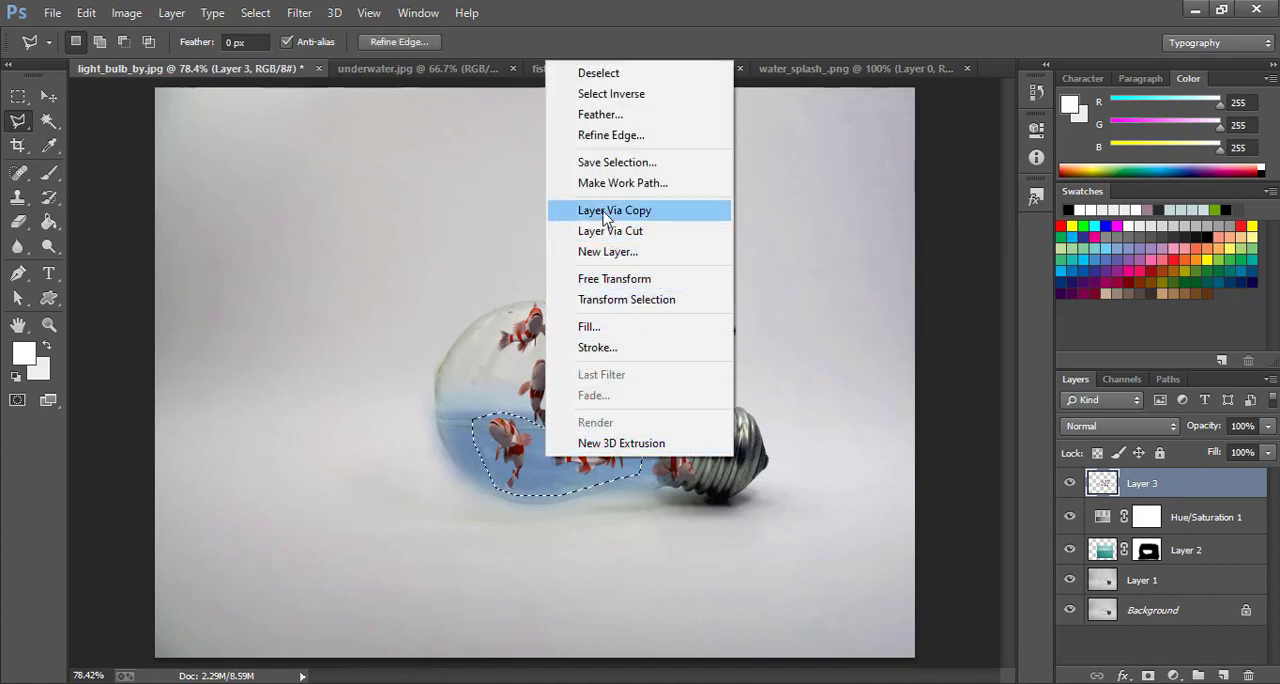
pyautogui.click(643, 214)
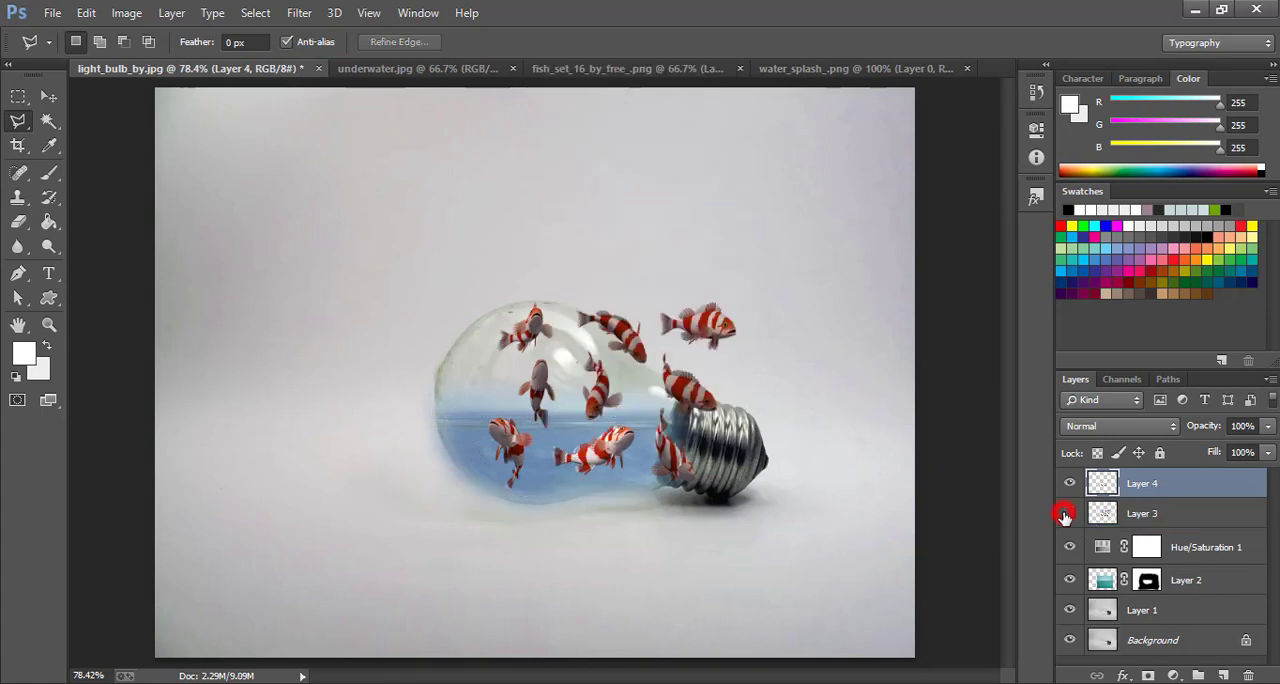
pyautogui.click(1066, 514)
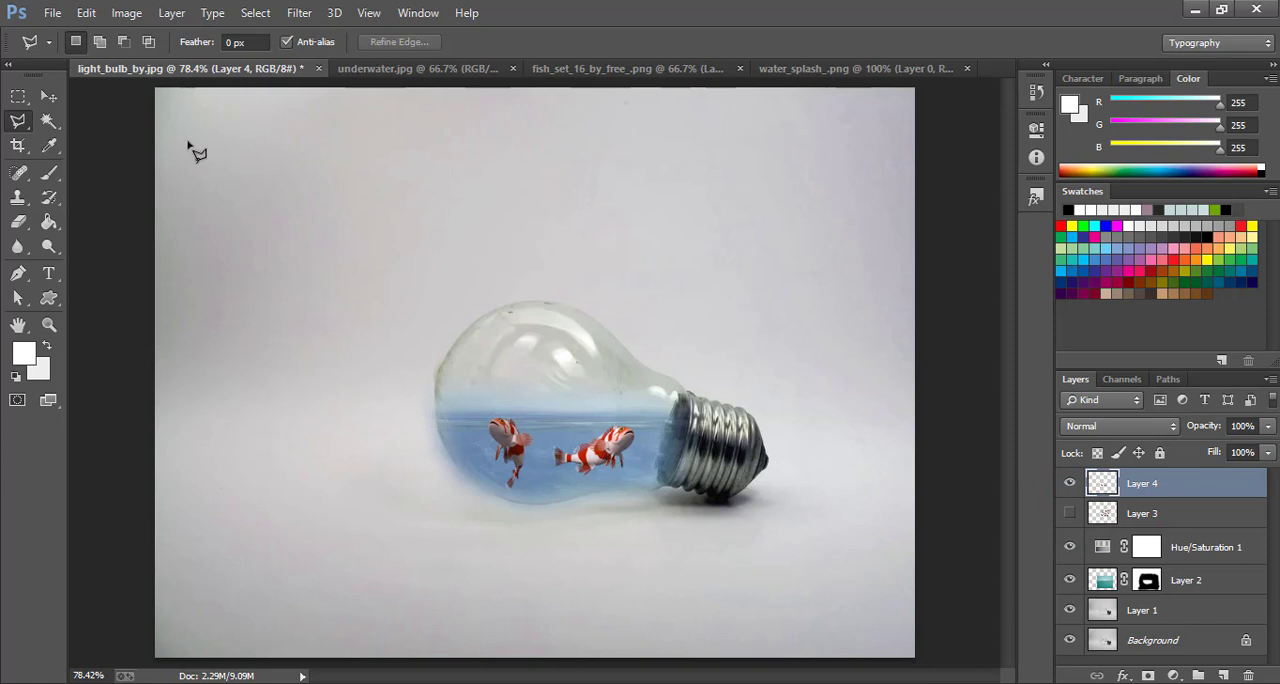
# Enlarge the two-fish layer to 109.50% width and 117.00% height, apply it and hide the transform controls
pyautogui.click(46, 95)
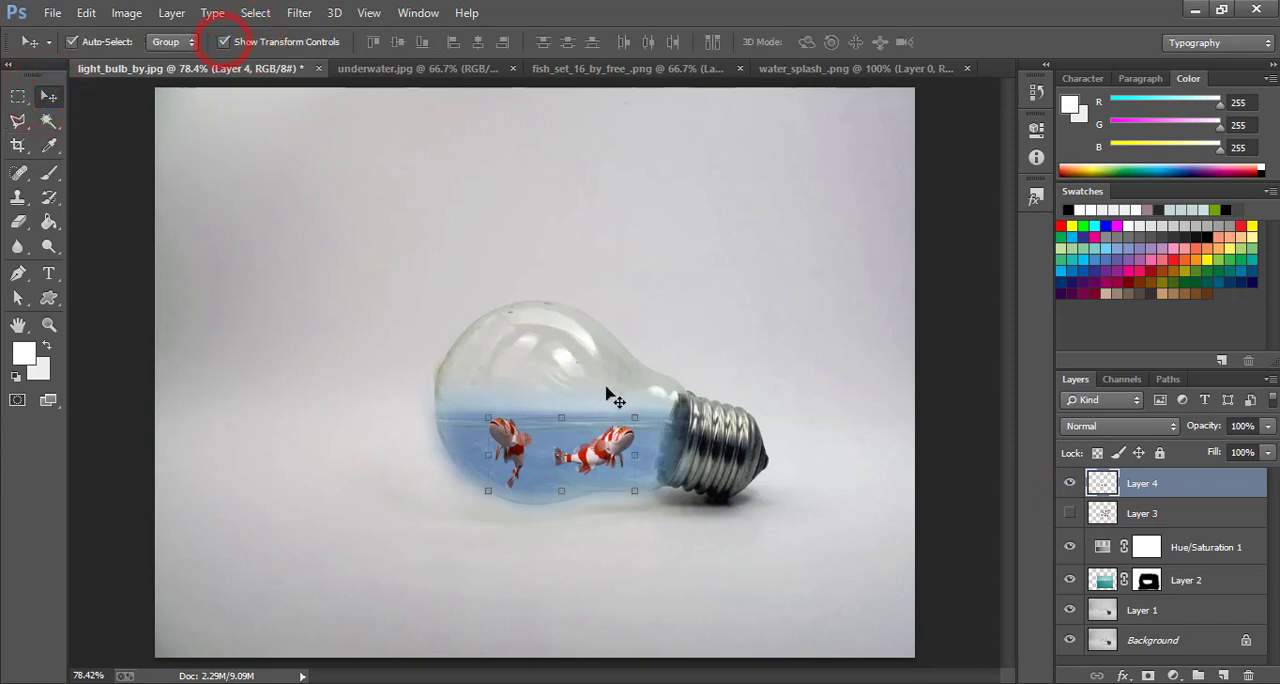
pyautogui.moveTo(633, 418); pyautogui.dragTo(648, 406)
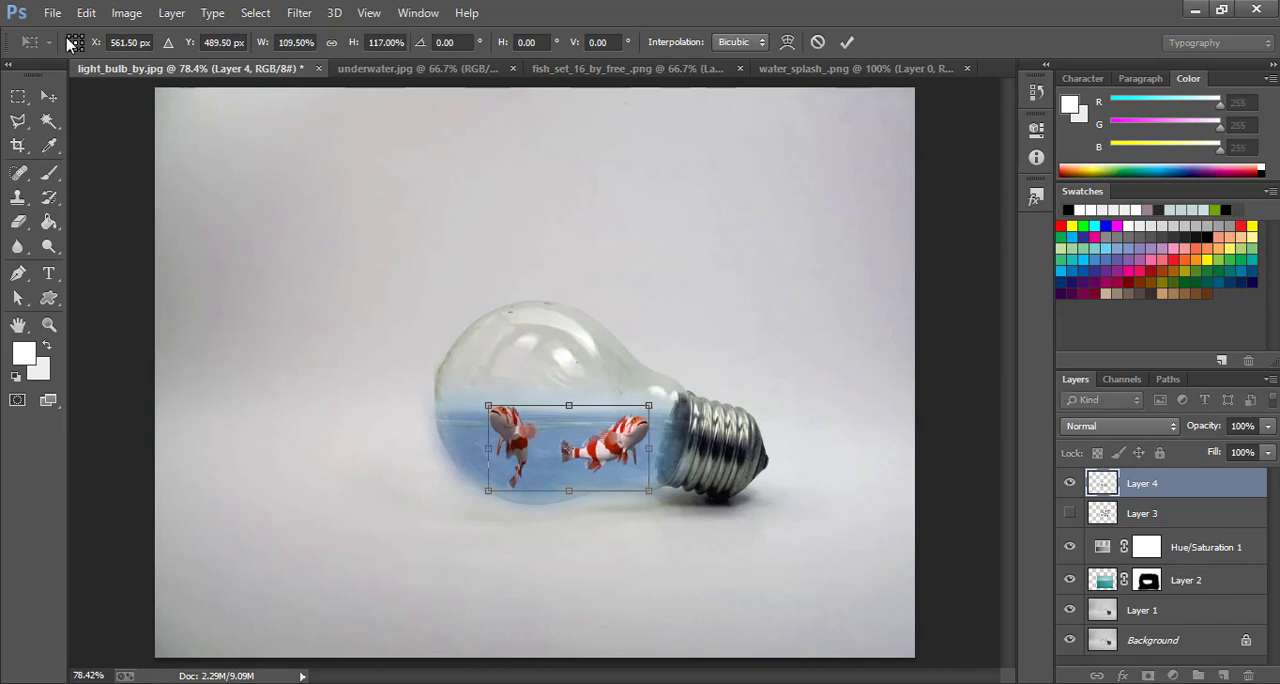
pyautogui.click(50, 95)
pyautogui.click(586, 277)
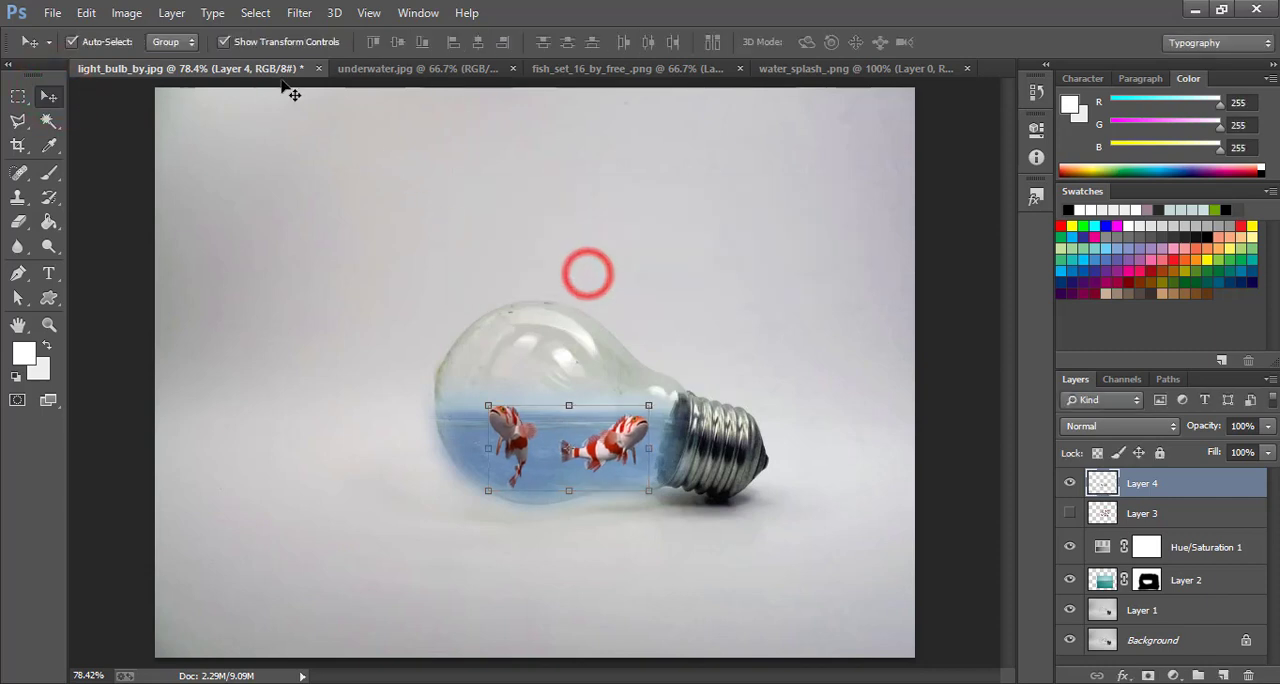
pyautogui.click(240, 42)
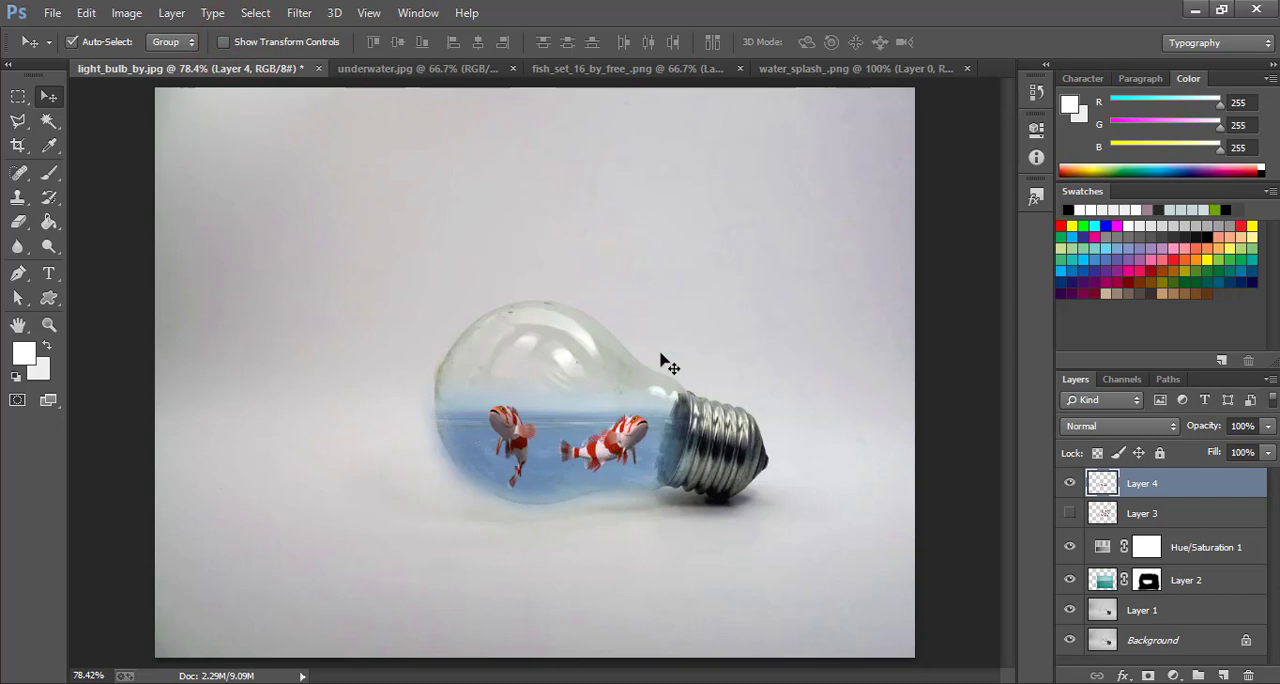
# Copy the water splash from water_splash_.png over the bulb and lower the new layer's opacity to 35%
pyautogui.click(784, 76)
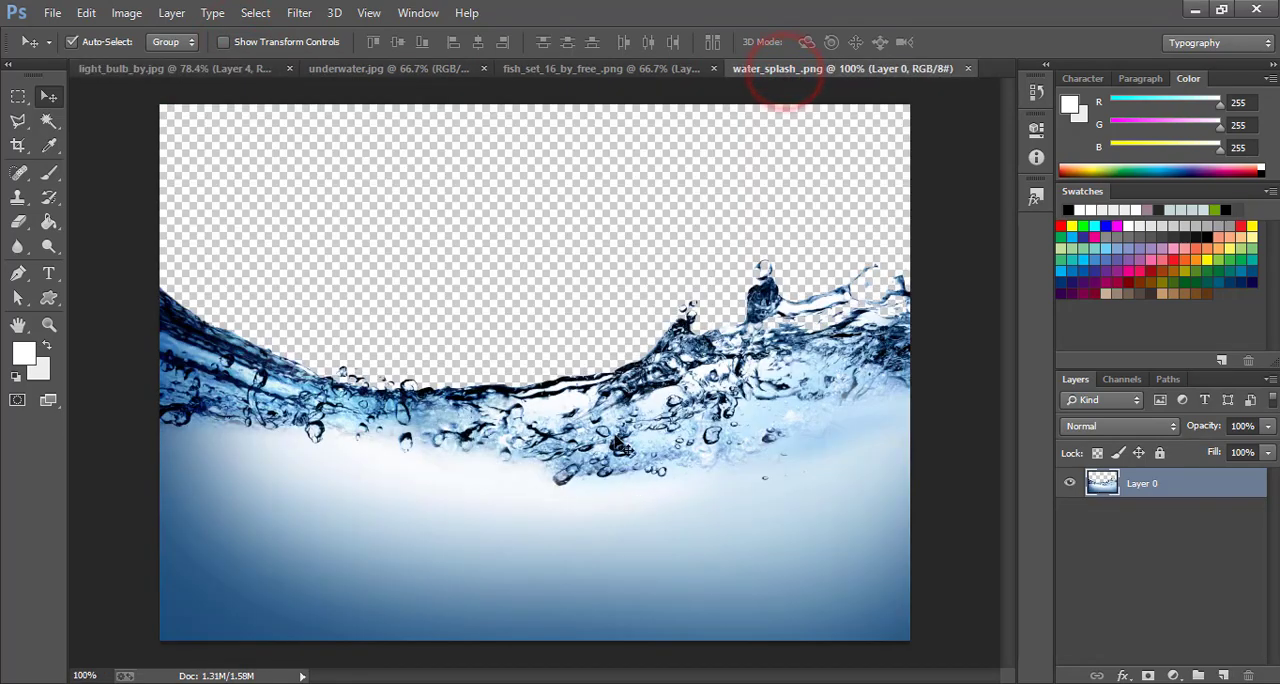
pyautogui.moveTo(672, 455); pyautogui.dragTo(300, 145)
pyautogui.moveTo(525, 372); pyautogui.dragTo(658, 436)
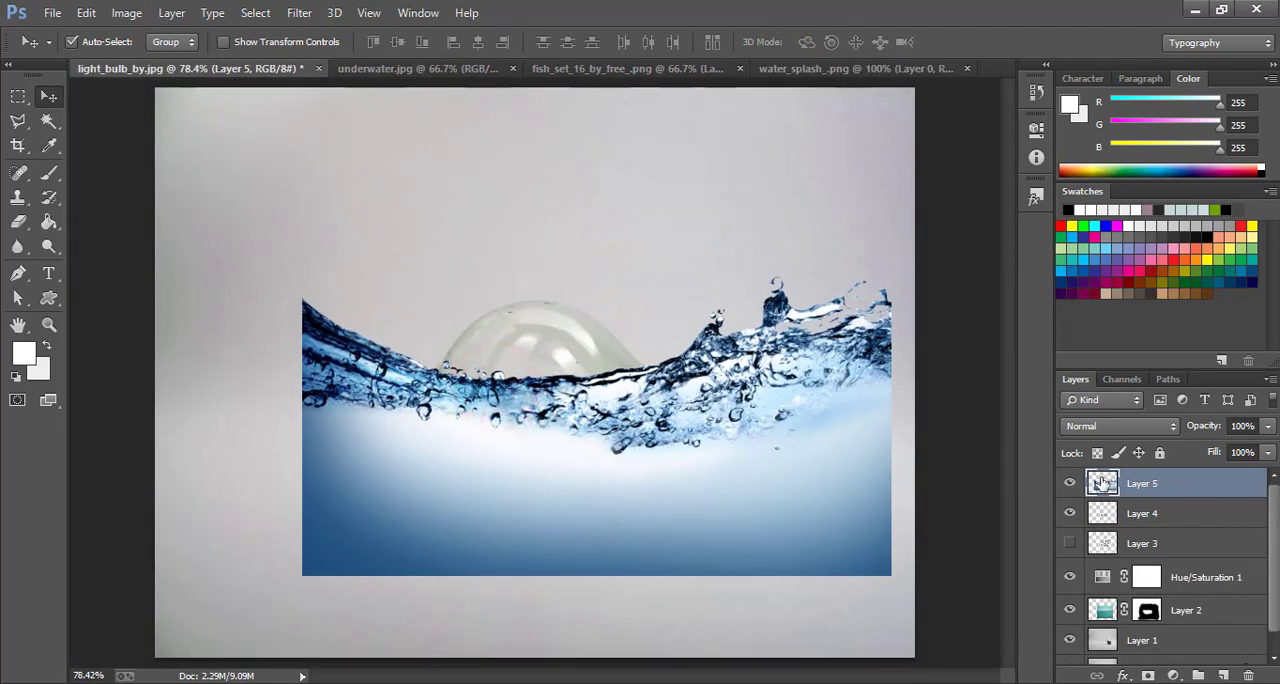
pyautogui.moveTo(1203, 430); pyautogui.dragTo(1160, 428)
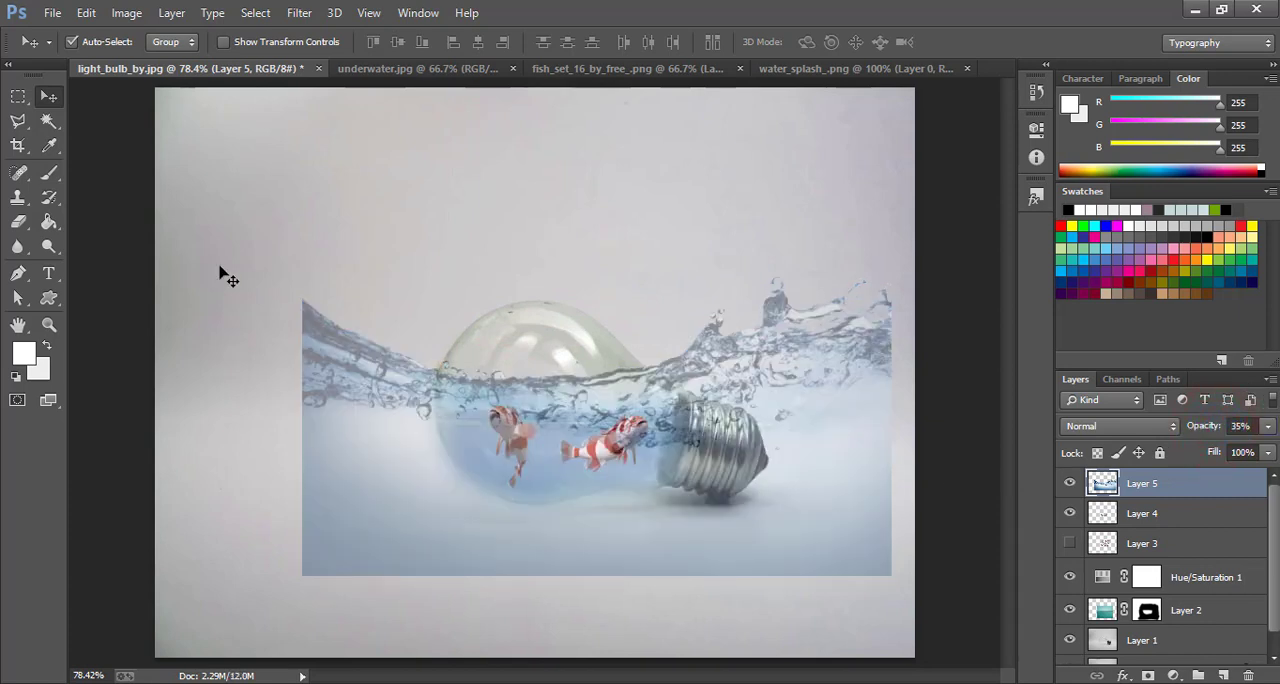
# Scale the splash layer to 44.87% width and 51.49% height and rotate it 9.21°, aligning its waves with the bulb's waterline
pyautogui.click(226, 42)
pyautogui.moveTo(302, 366); pyautogui.dragTo(432, 366)
pyautogui.moveTo(897, 157); pyautogui.dragTo(786, 266)
pyautogui.moveTo(818, 580); pyautogui.dragTo(770, 622)
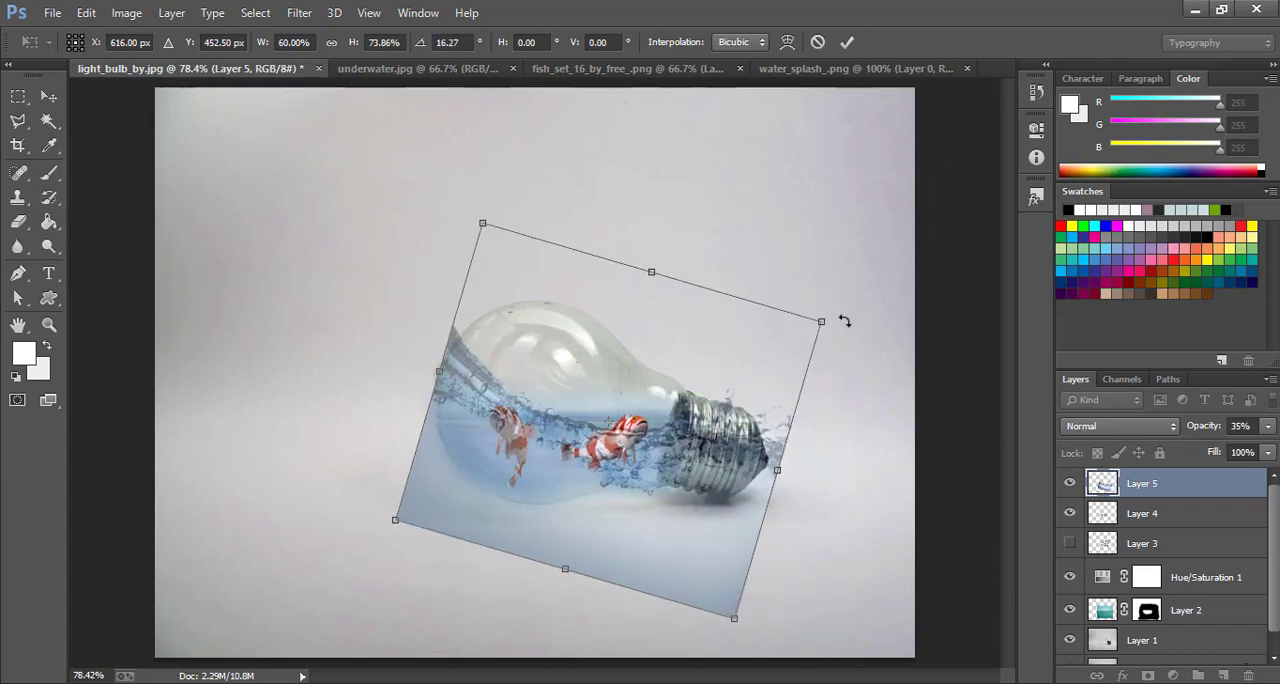
pyautogui.moveTo(844, 320); pyautogui.dragTo(837, 317)
pyautogui.moveTo(718, 448)
pyautogui.mouseDown()
pyautogui.moveTo(749, 437)
pyautogui.moveTo(704, 463)
pyautogui.mouseUp()
pyautogui.moveTo(563, 586); pyautogui.dragTo(583, 524)
pyautogui.moveTo(424, 371); pyautogui.dragTo(434, 369)
pyautogui.moveTo(797, 307); pyautogui.dragTo(714, 330)
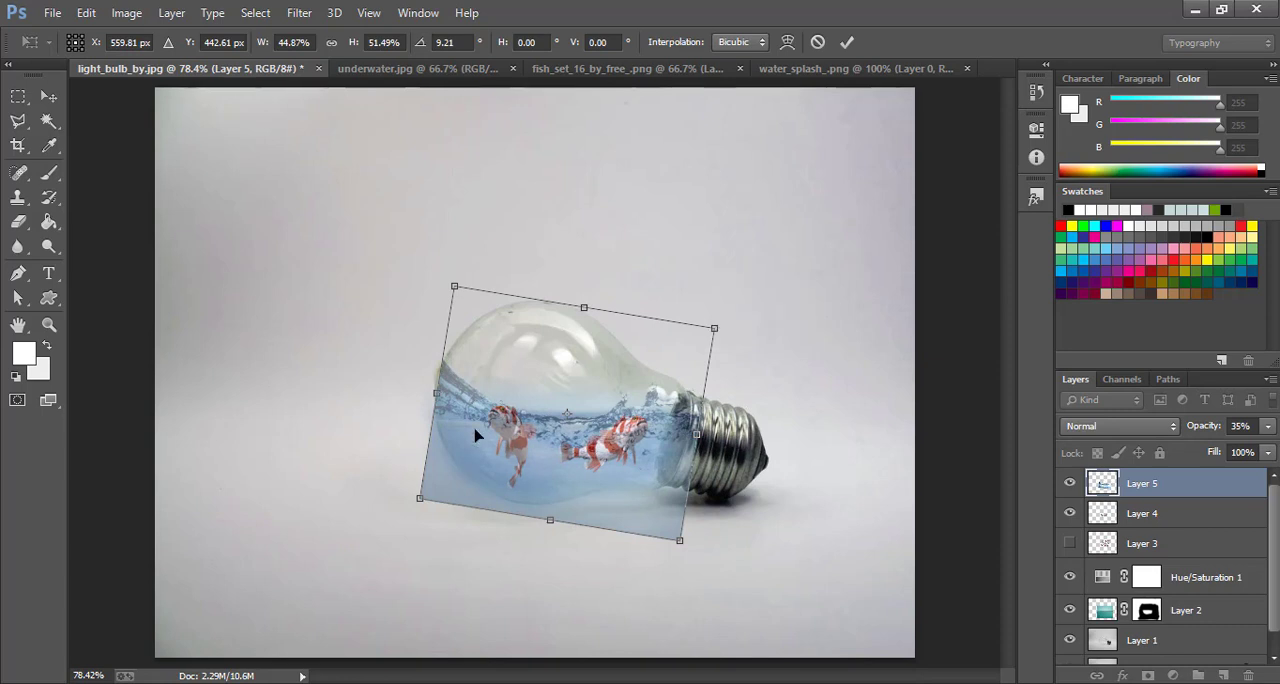
pyautogui.click(48, 95)
pyautogui.click(558, 273)
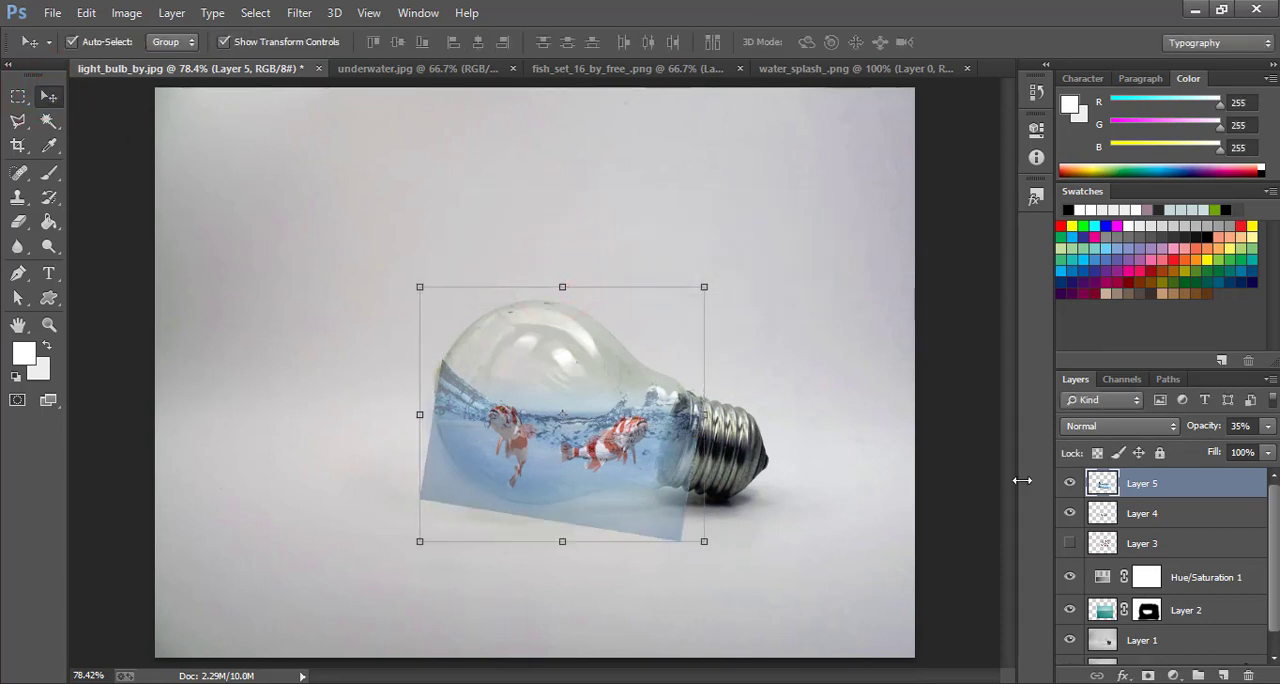
# Set the splash layer's opacity to 100% and its blend mode to Overlay
pyautogui.moveTo(1273, 426); pyautogui.dragTo(1278, 426)
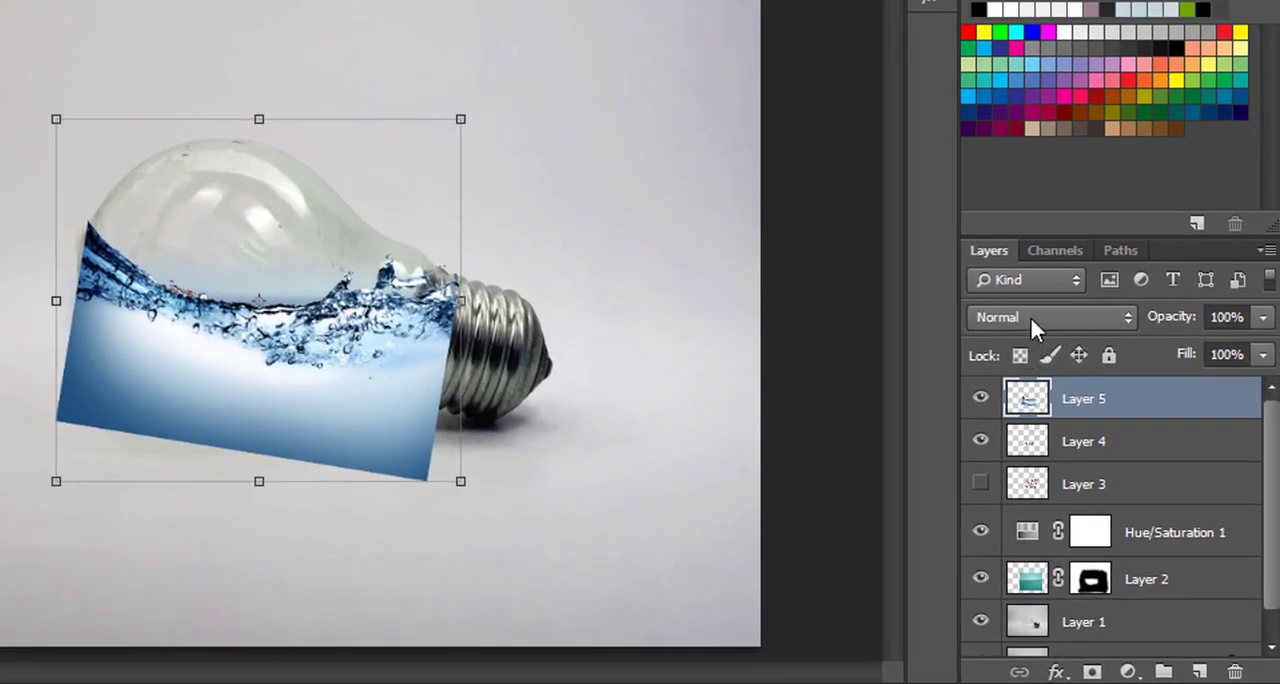
pyautogui.click(1029, 314)
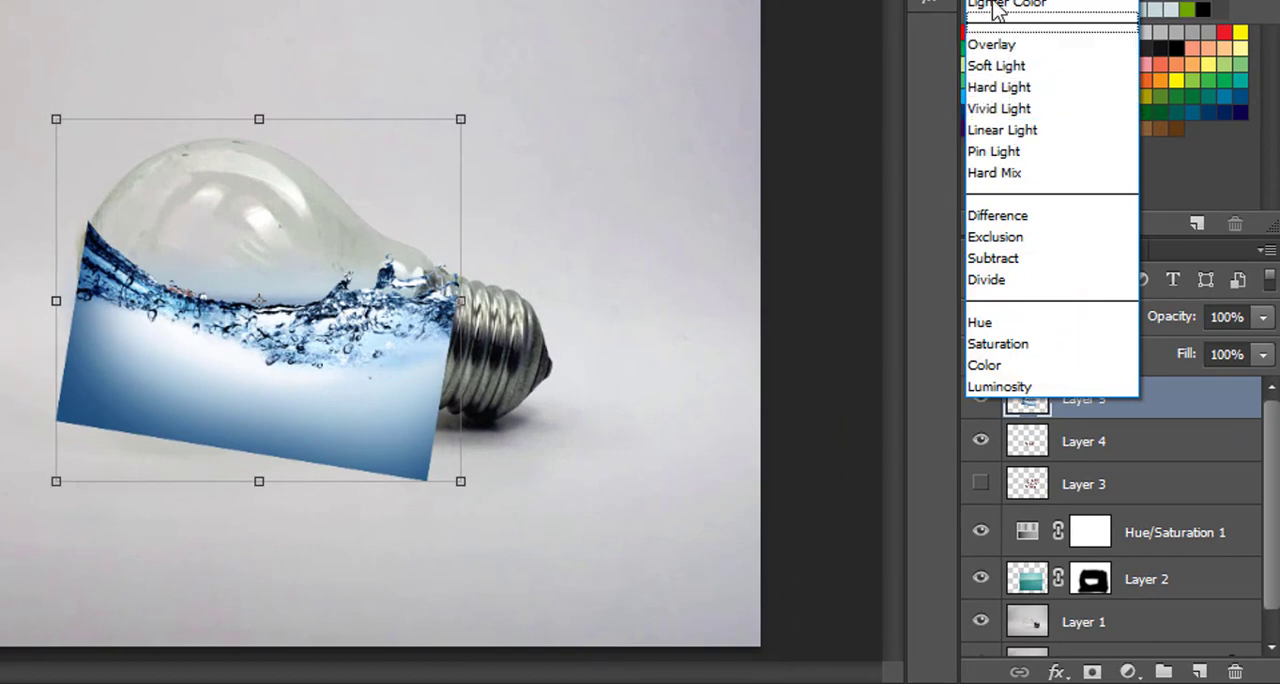
pyautogui.click(1000, 44)
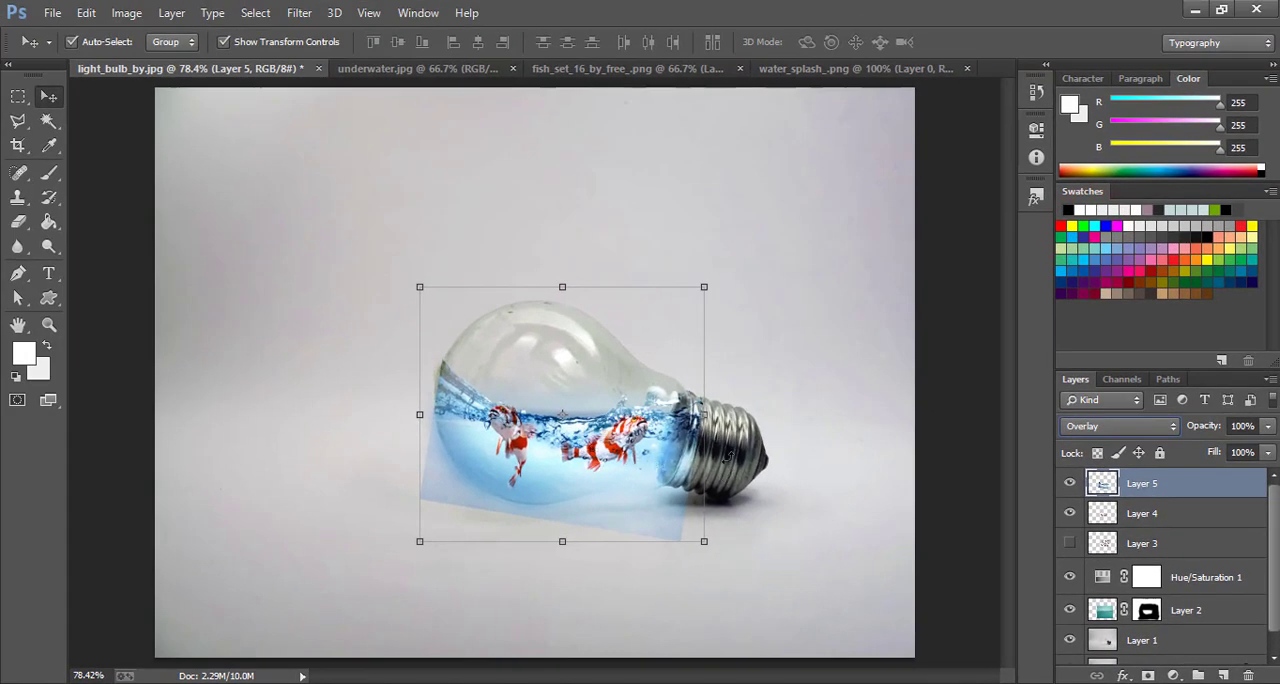
# Enlarge the splash layer to 166.24% width and 168.01% height across the bulb, lower its opacity to 71% and apply the transform
pyautogui.moveTo(704, 543); pyautogui.dragTo(990, 678)
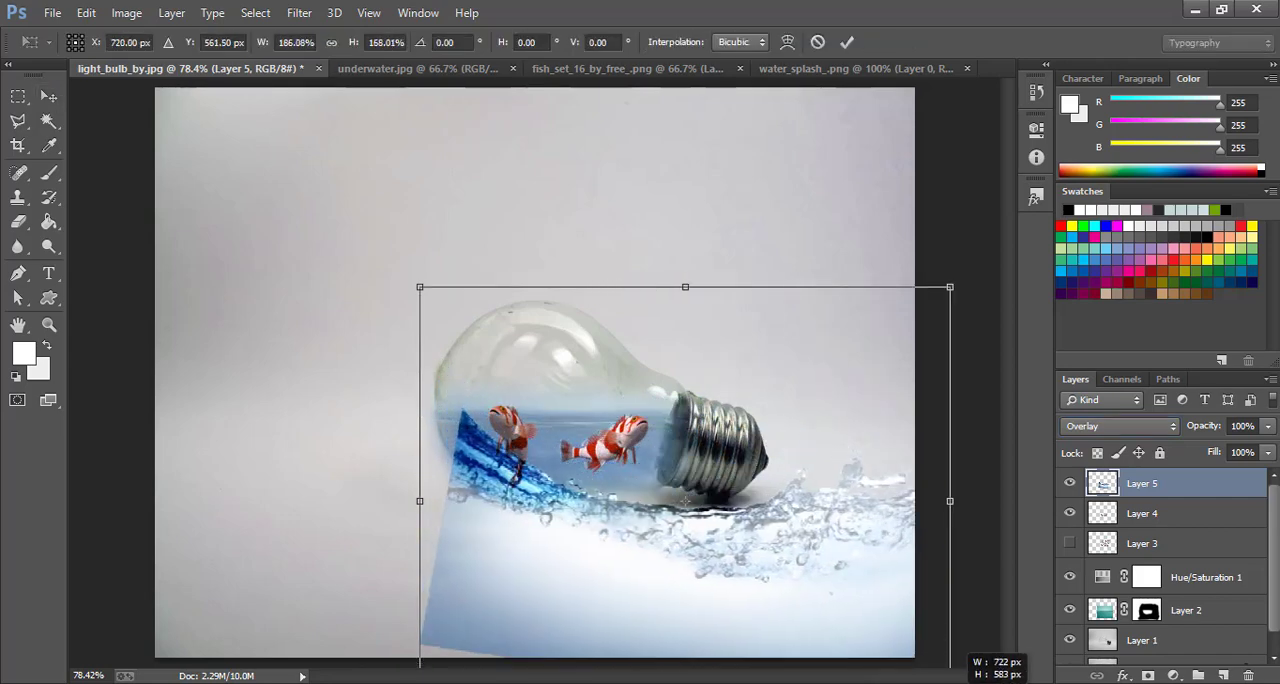
pyautogui.moveTo(738, 582); pyautogui.dragTo(621, 509)
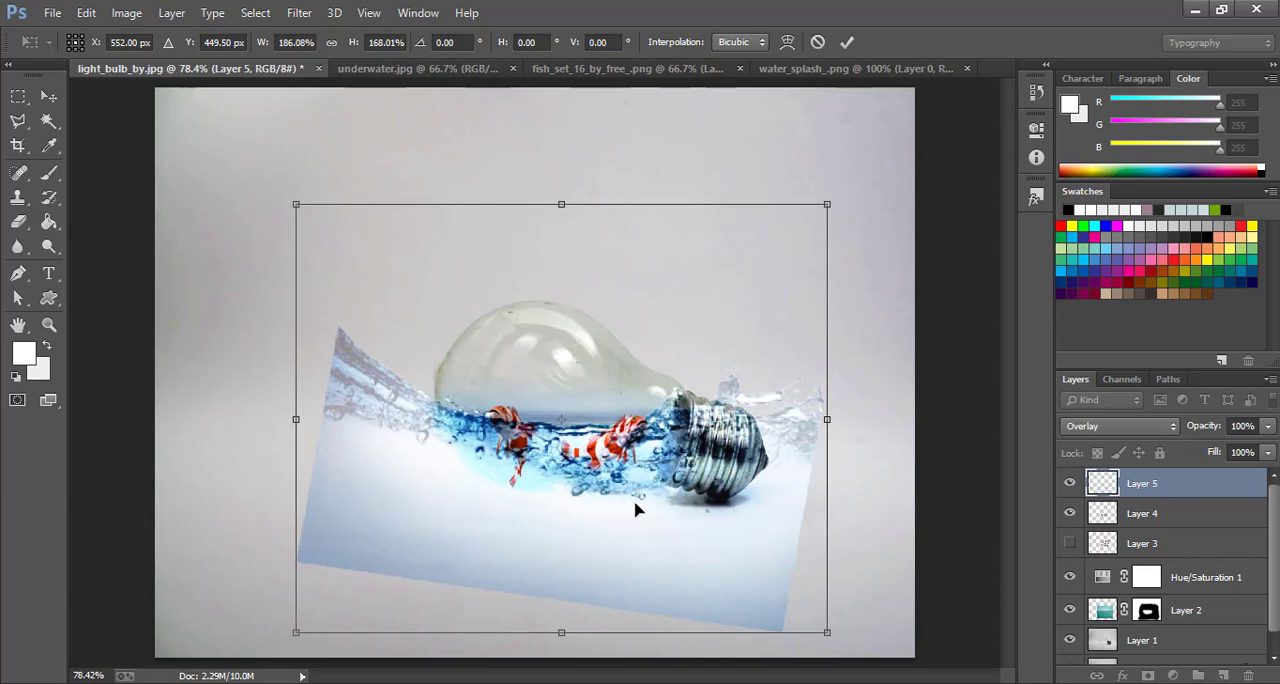
pyautogui.moveTo(831, 432); pyautogui.dragTo(812, 432)
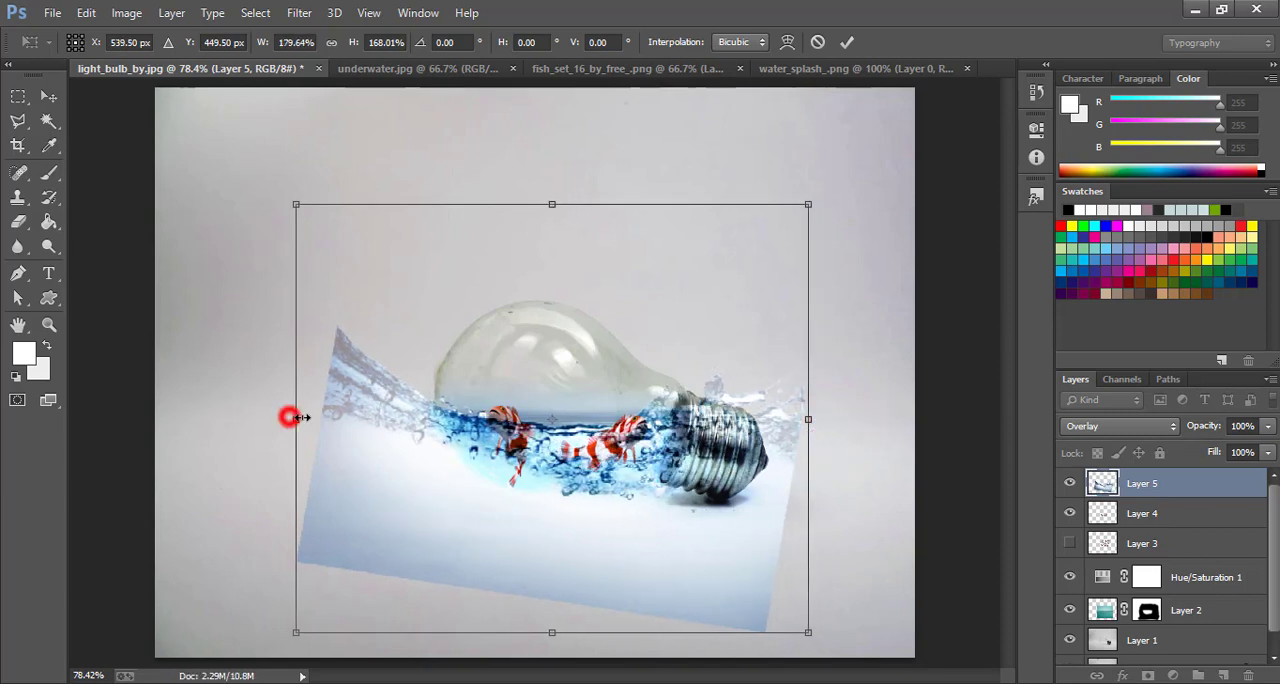
pyautogui.moveTo(301, 418); pyautogui.dragTo(328, 418)
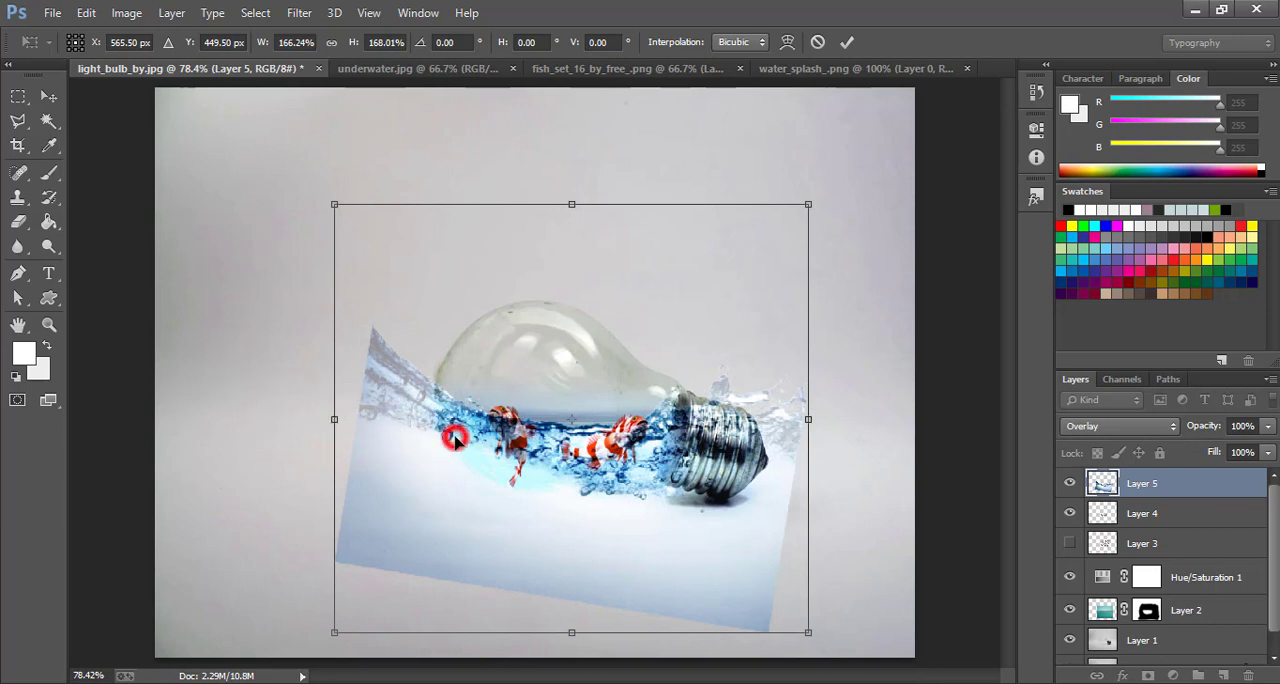
pyautogui.moveTo(454, 438)
pyautogui.mouseDown()
pyautogui.moveTo(458, 452)
pyautogui.moveTo(444, 446)
pyautogui.mouseUp()
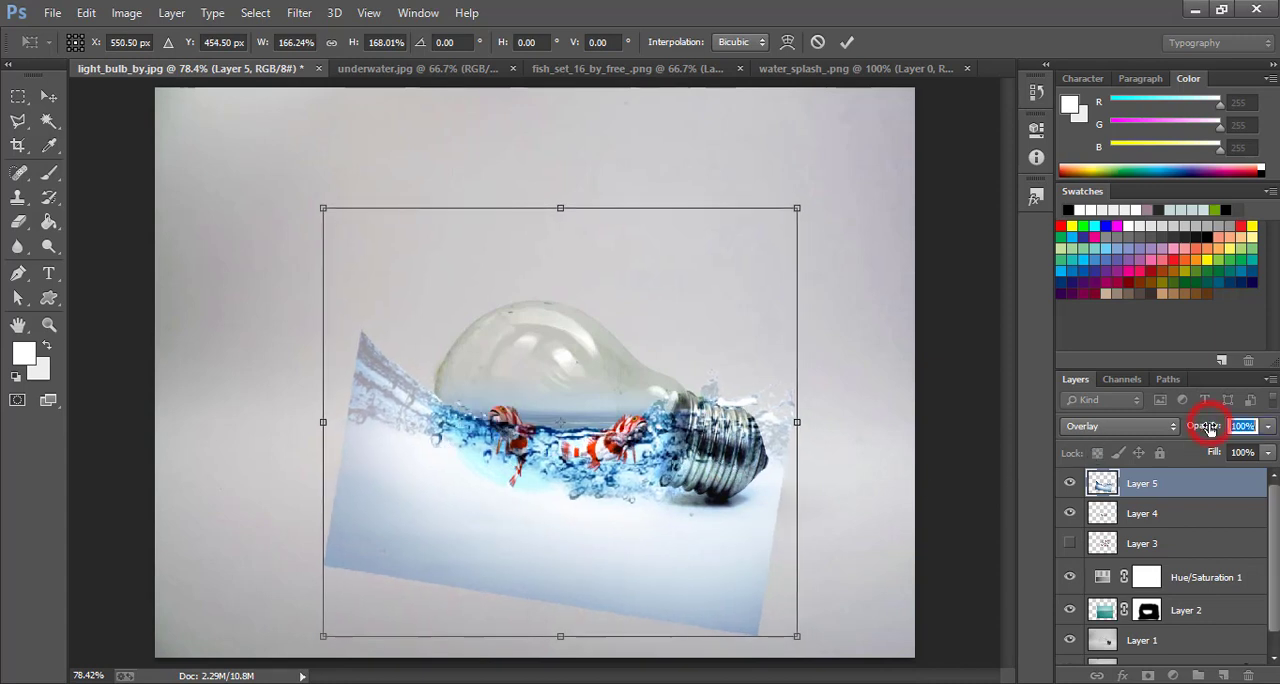
pyautogui.moveTo(1208, 426); pyautogui.dragTo(1182, 426)
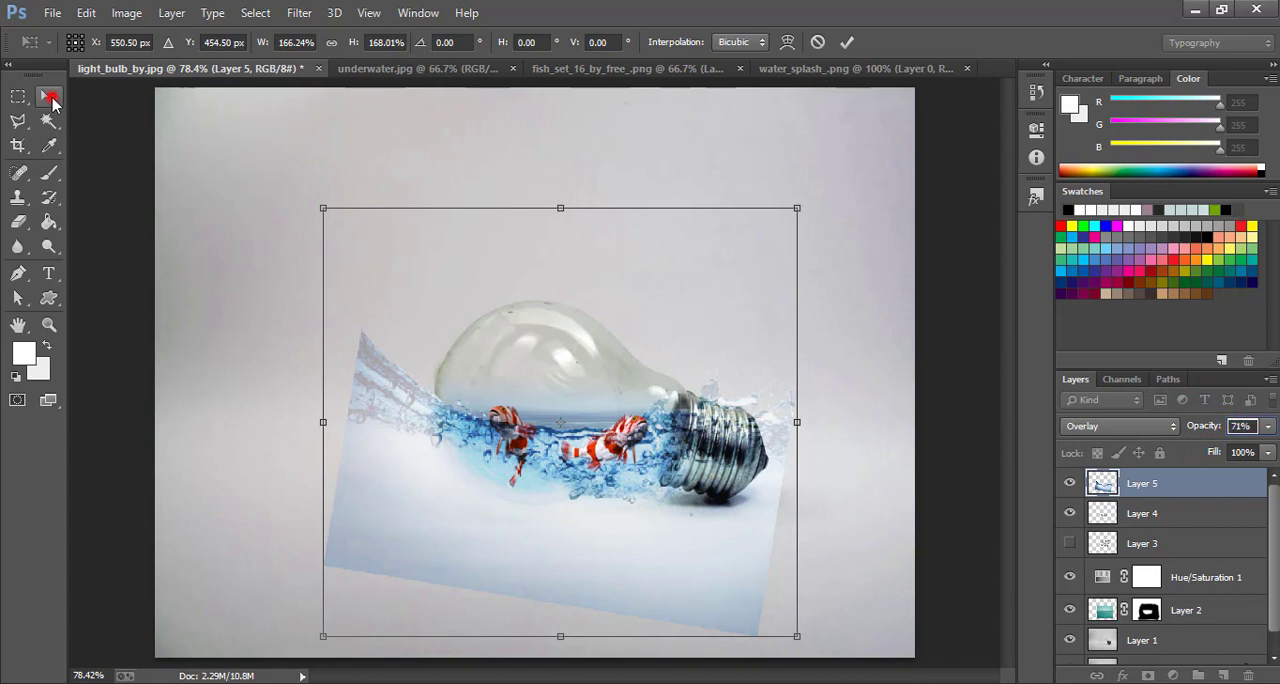
pyautogui.click(52, 103)
pyautogui.click(575, 276)
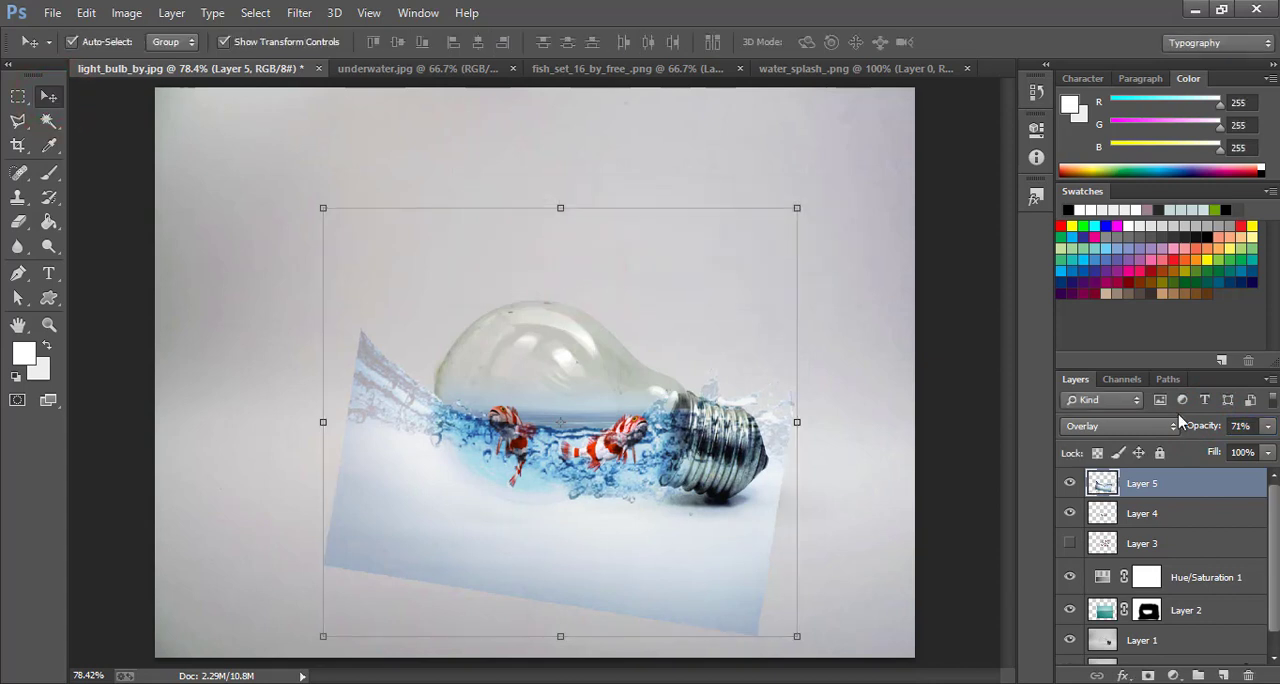
# Lower the splash layer's opacity to 24%, then scale it to 92.71% width and 91.94% height and rotate it -6.27°, aligned with the waterline
pyautogui.moveTo(1183, 428); pyautogui.dragTo(1190, 430)
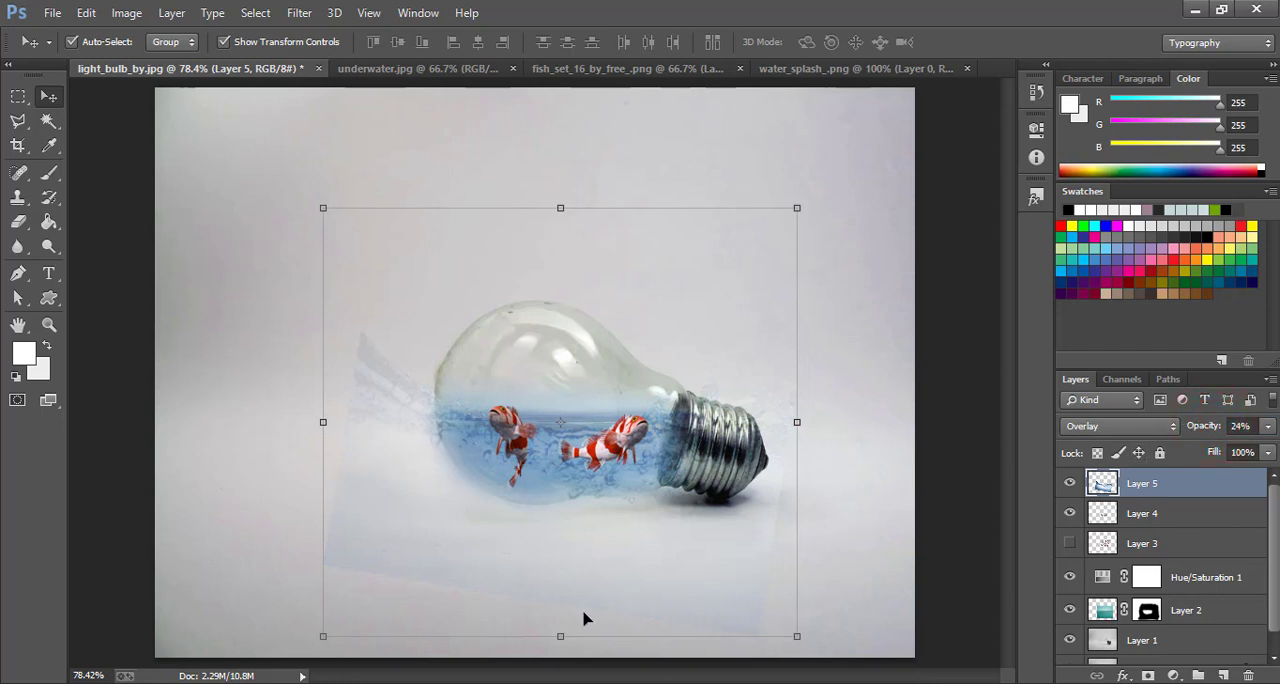
pyautogui.moveTo(318, 638); pyautogui.dragTo(362, 599)
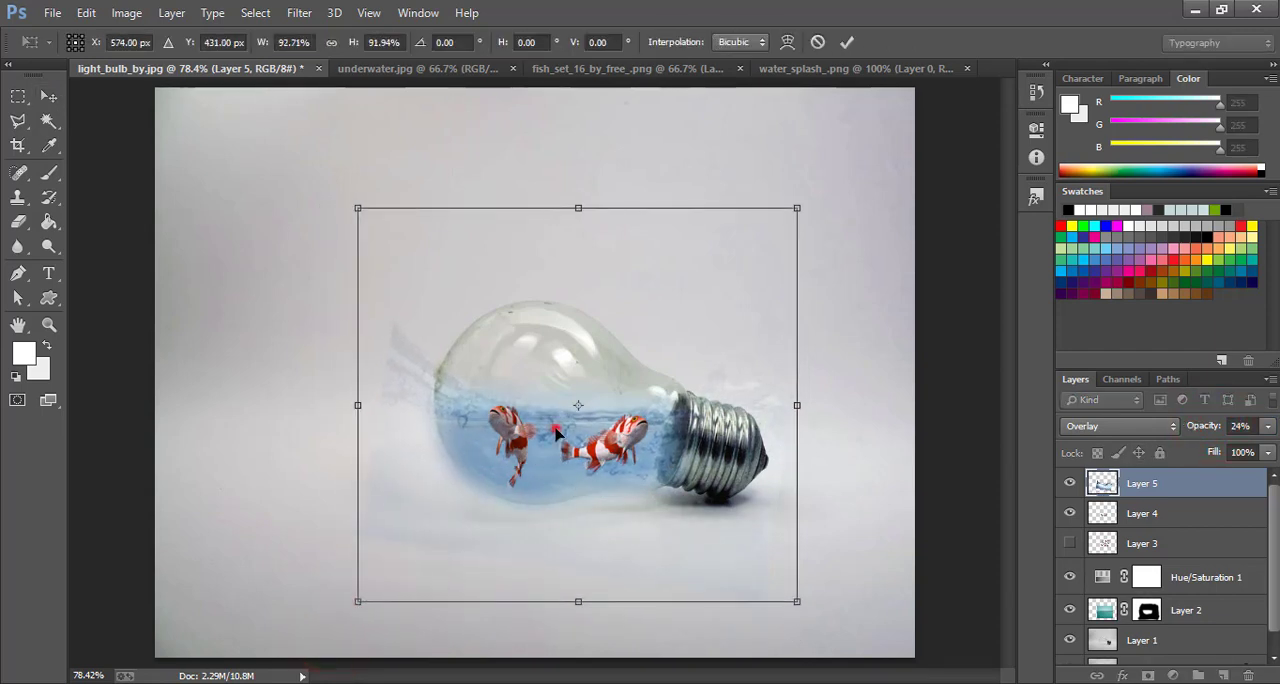
pyautogui.moveTo(557, 432); pyautogui.dragTo(549, 447)
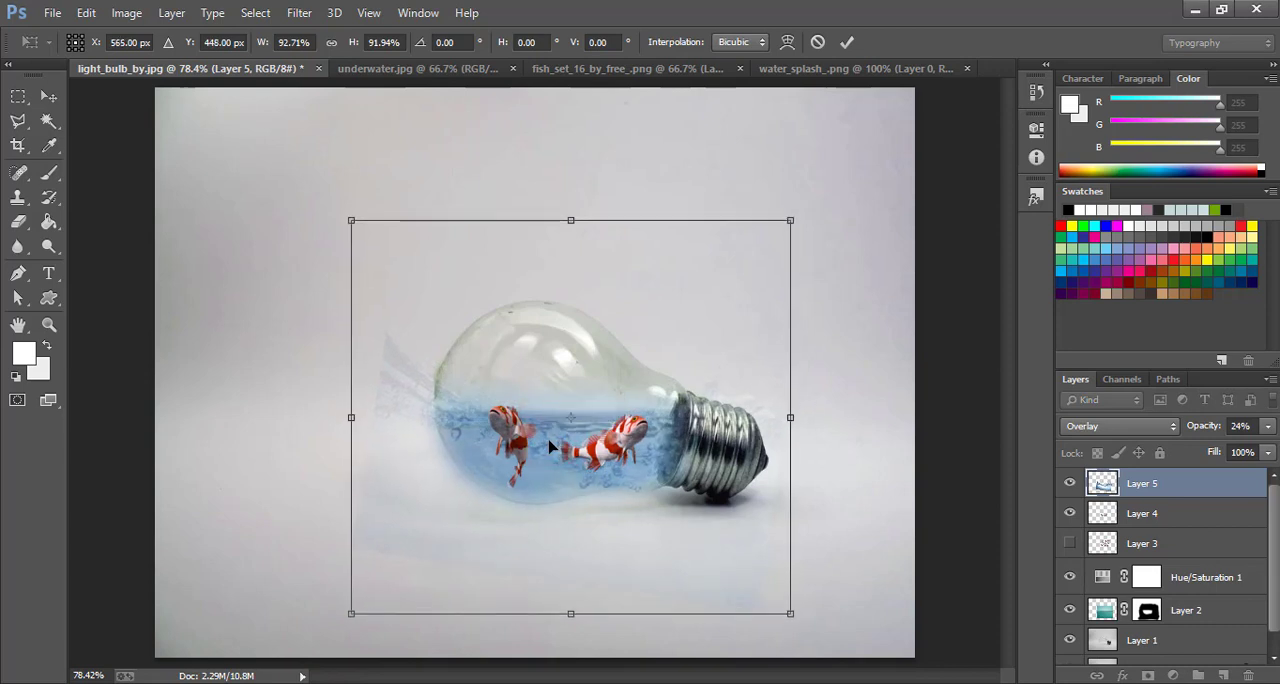
pyautogui.moveTo(800, 627); pyautogui.dragTo(825, 598)
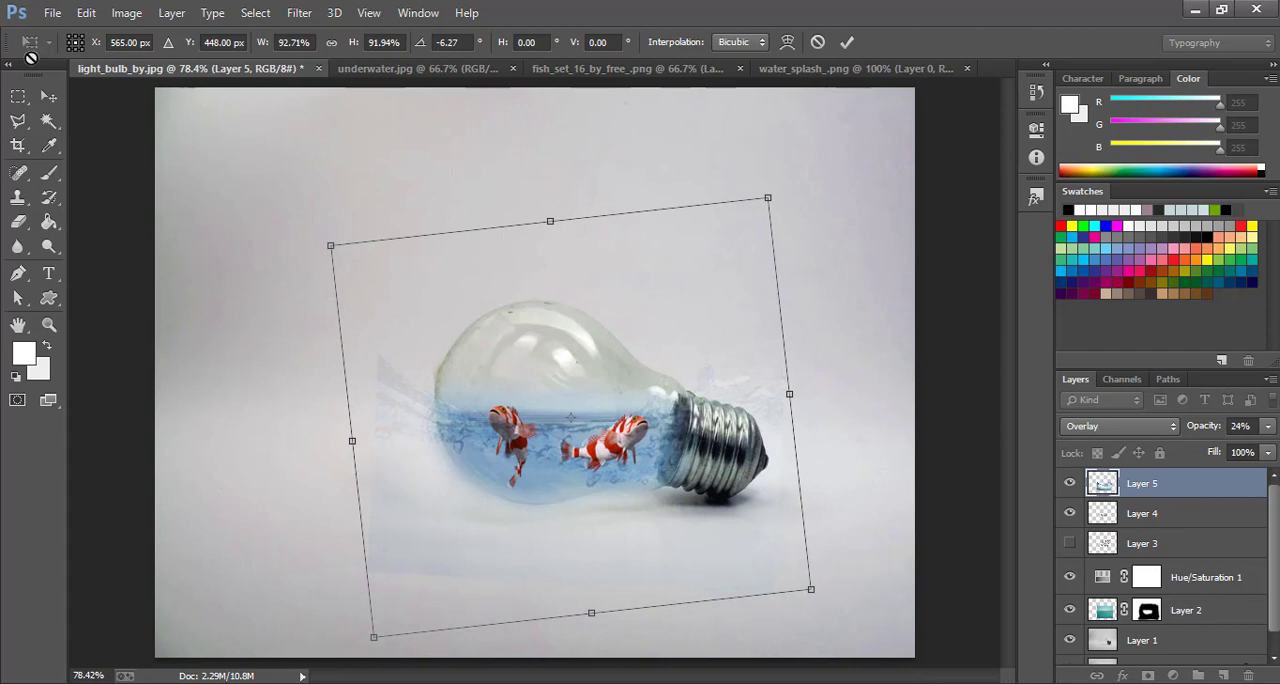
pyautogui.click(48, 100)
pyautogui.click(528, 279)
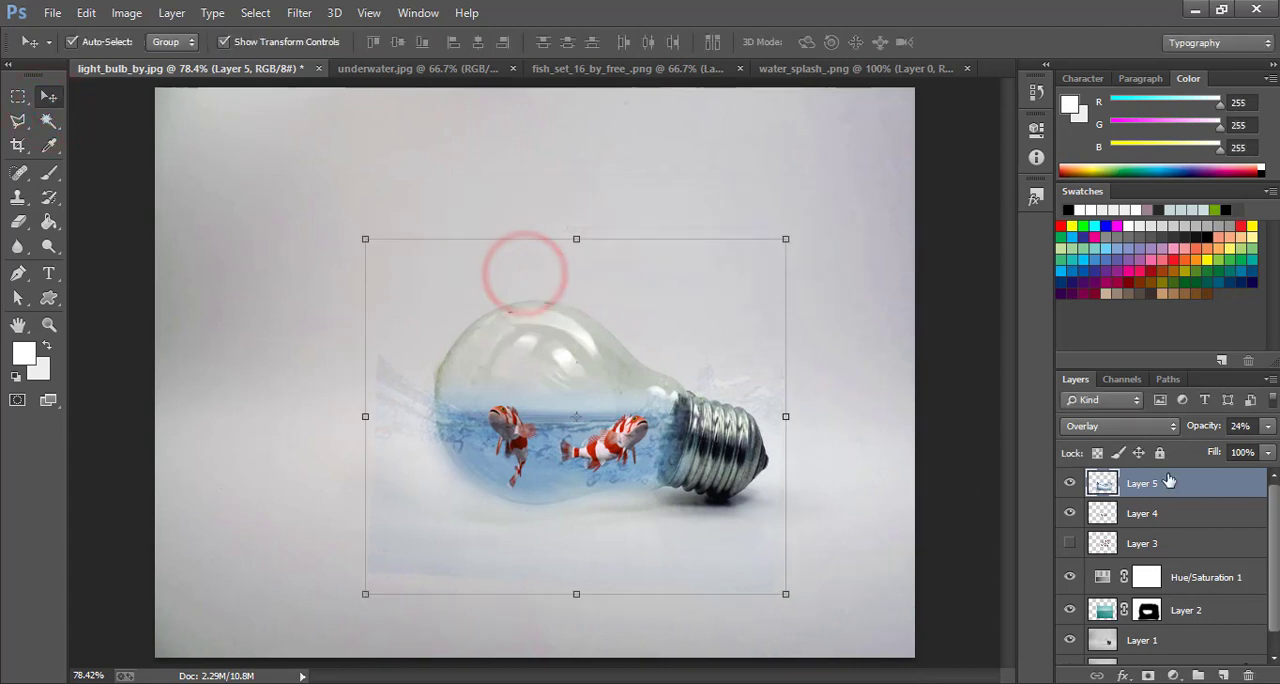
# Restore the splash layer's opacity to 100%, add a layer mask to it and hide the transform controls
pyautogui.moveTo(1241, 429)
pyautogui.mouseDown()
pyautogui.moveTo(1253, 430)
pyautogui.moveTo(1238, 452)
pyautogui.mouseUp()
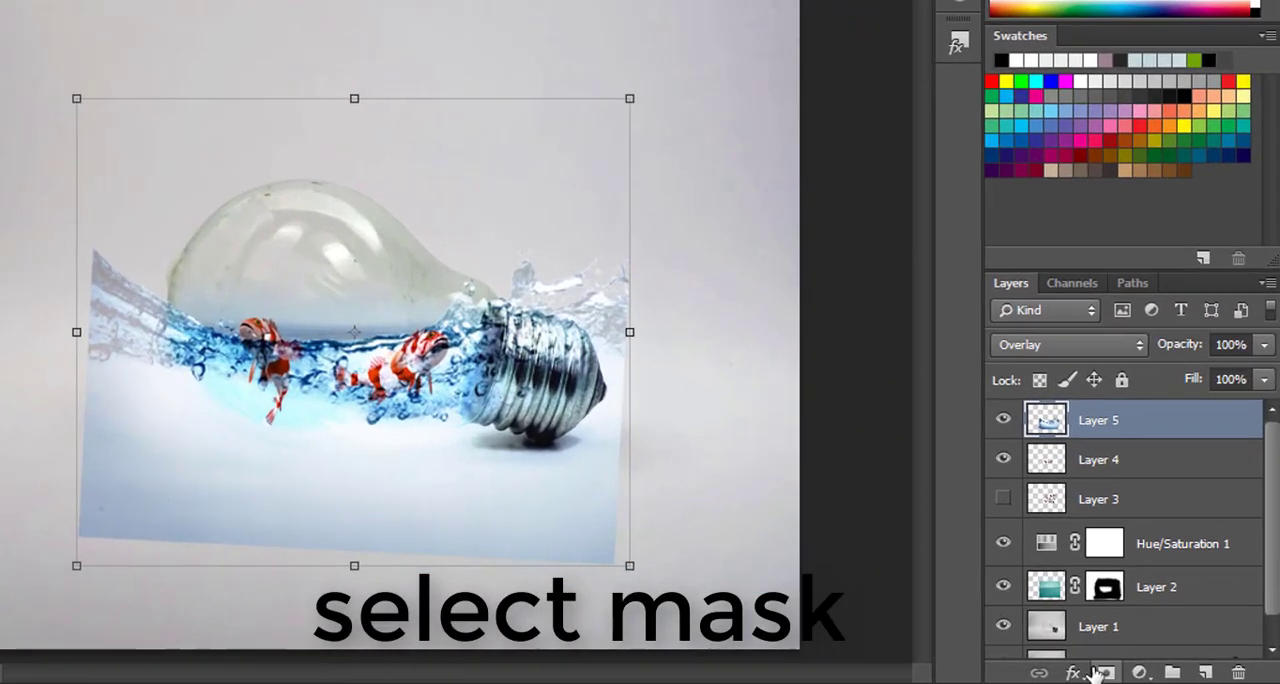
pyautogui.click(1148, 676)
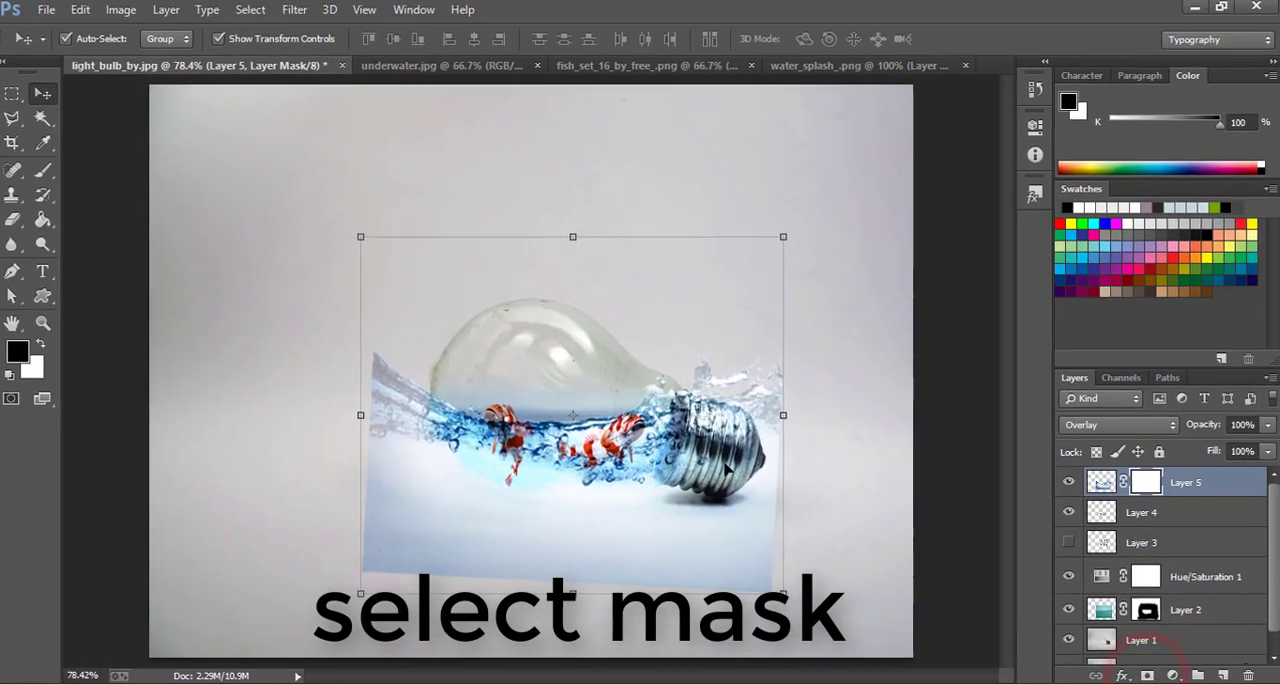
pyautogui.click(224, 41)
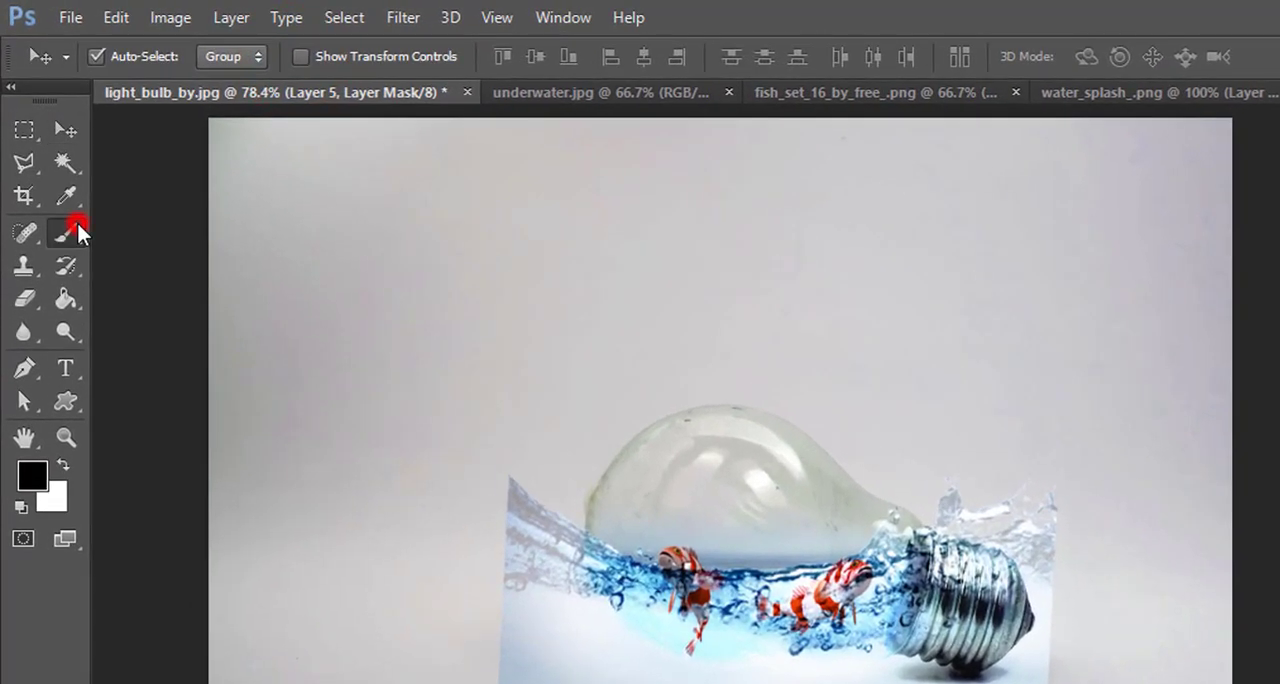
# Paint the splash layer's mask with a 125 px black brush to hide the splash outside the bulb's glass and over its metal base
pyautogui.click(76, 228)
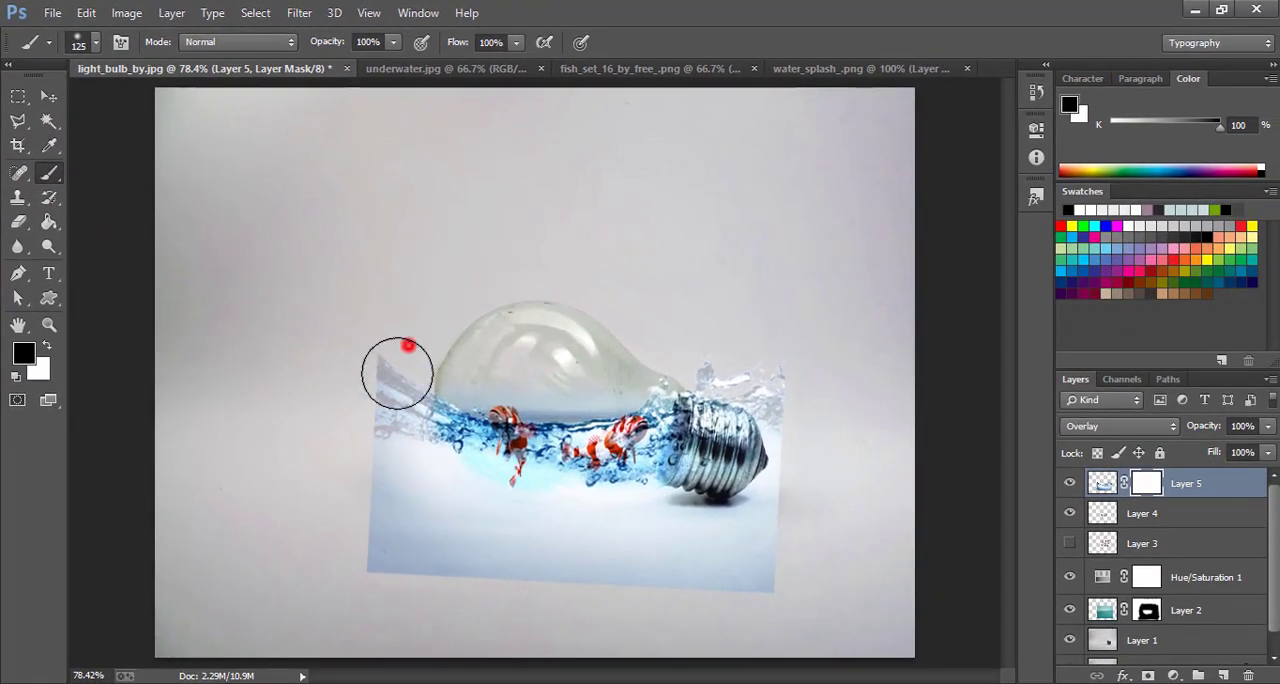
pyautogui.moveTo(397, 372)
pyautogui.mouseDown()
pyautogui.moveTo(388, 461)
pyautogui.moveTo(412, 522)
pyautogui.moveTo(522, 578)
pyautogui.moveTo(589, 581)
pyautogui.moveTo(392, 548)
pyautogui.moveTo(329, 458)
pyautogui.moveTo(382, 585)
pyautogui.mouseUp()
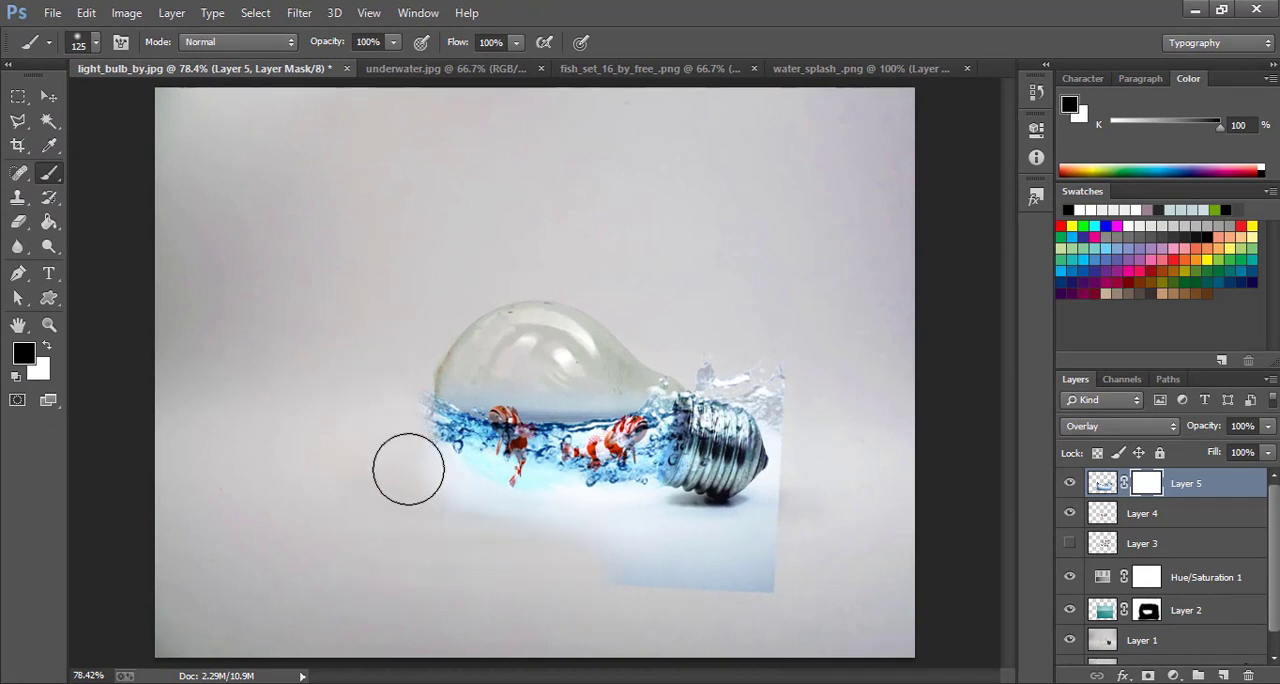
pyautogui.moveTo(552, 538)
pyautogui.mouseDown()
pyautogui.moveTo(792, 517)
pyautogui.moveTo(750, 565)
pyautogui.moveTo(712, 564)
pyautogui.moveTo(816, 508)
pyautogui.moveTo(766, 520)
pyautogui.moveTo(736, 383)
pyautogui.moveTo(728, 499)
pyautogui.moveTo(721, 364)
pyautogui.moveTo(783, 378)
pyautogui.moveTo(806, 433)
pyautogui.mouseUp()
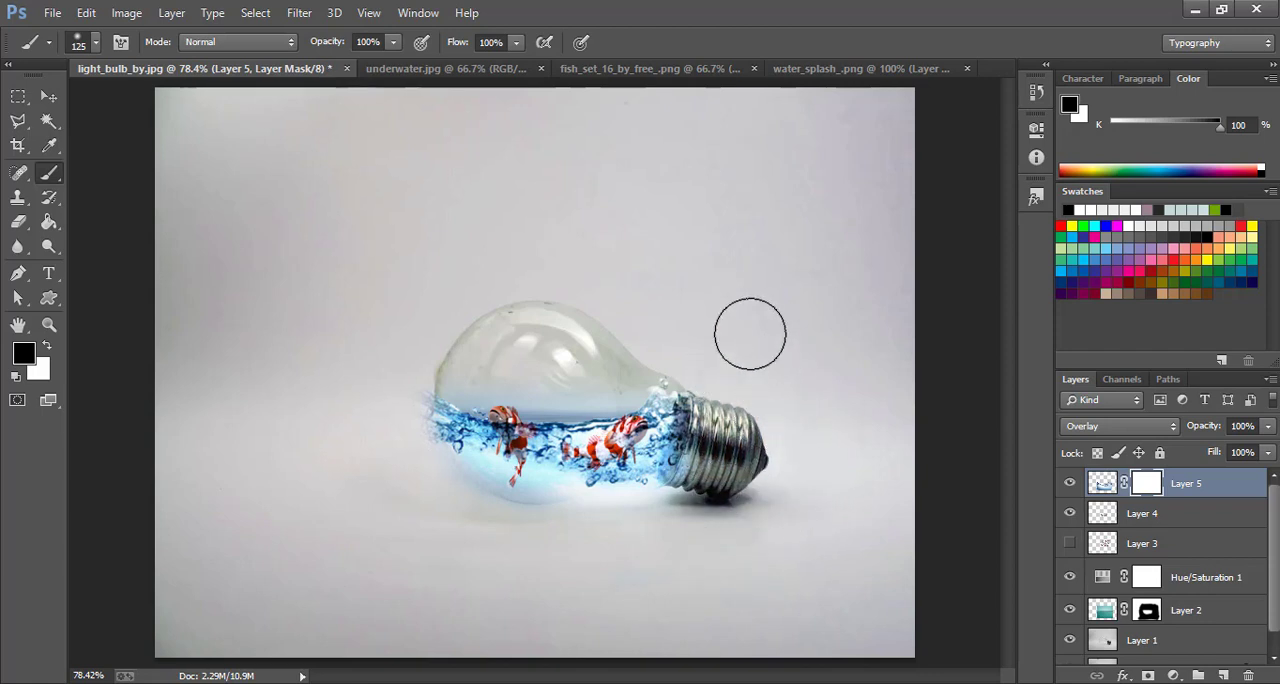
pyautogui.click(453, 263)
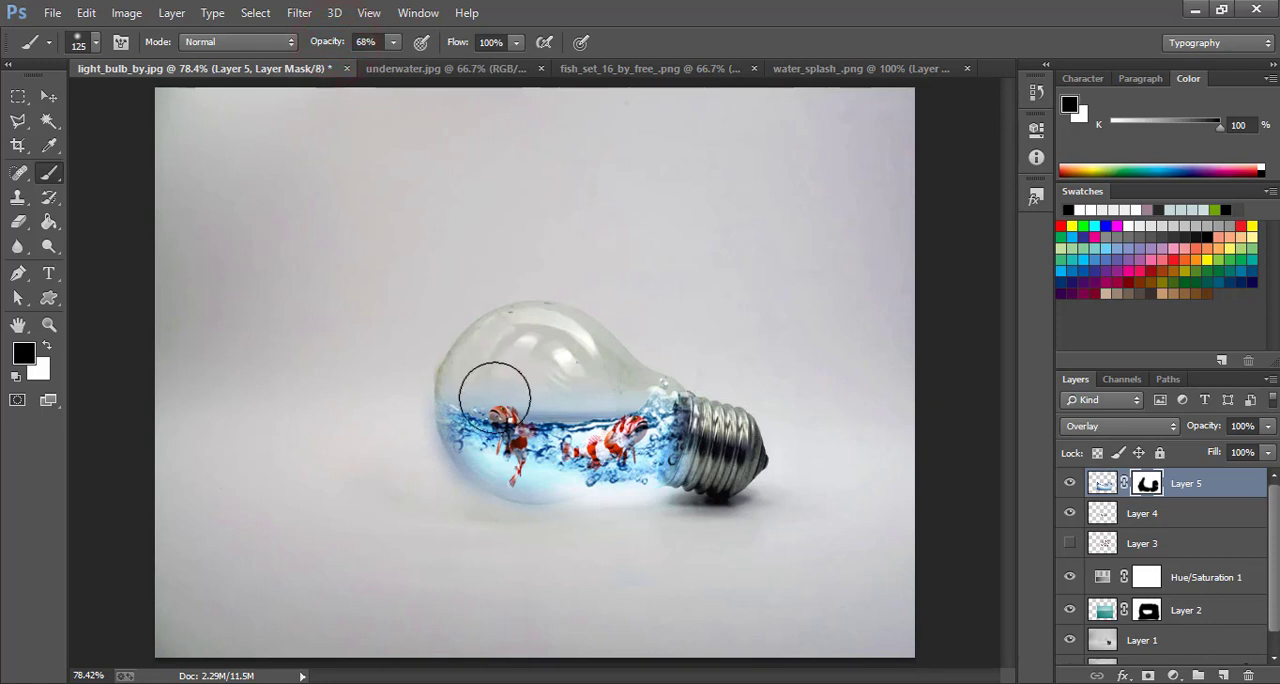
# With the black brush at 68% opacity, mask the splash over both fish, along the waterline and at the bulb's neck
pyautogui.click(491, 391)
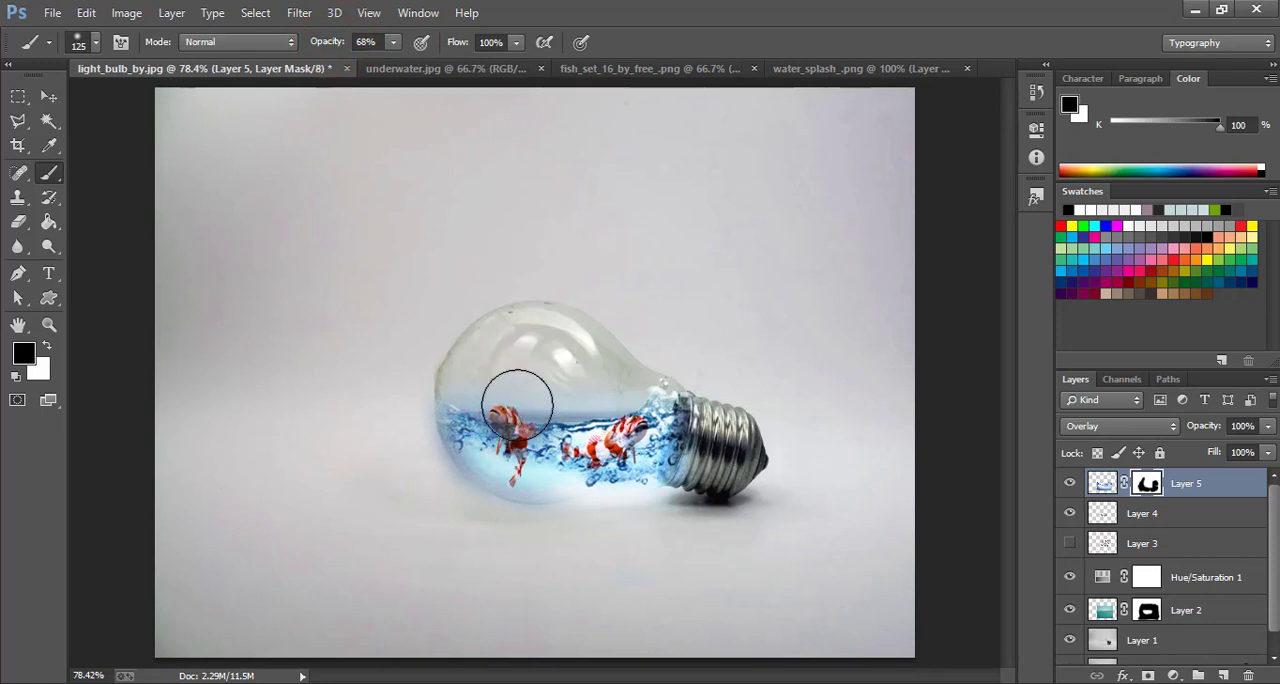
pyautogui.moveTo(602, 406)
pyautogui.mouseDown()
pyautogui.moveTo(615, 419)
pyautogui.moveTo(592, 430)
pyautogui.moveTo(608, 426)
pyautogui.moveTo(618, 384)
pyautogui.mouseUp()
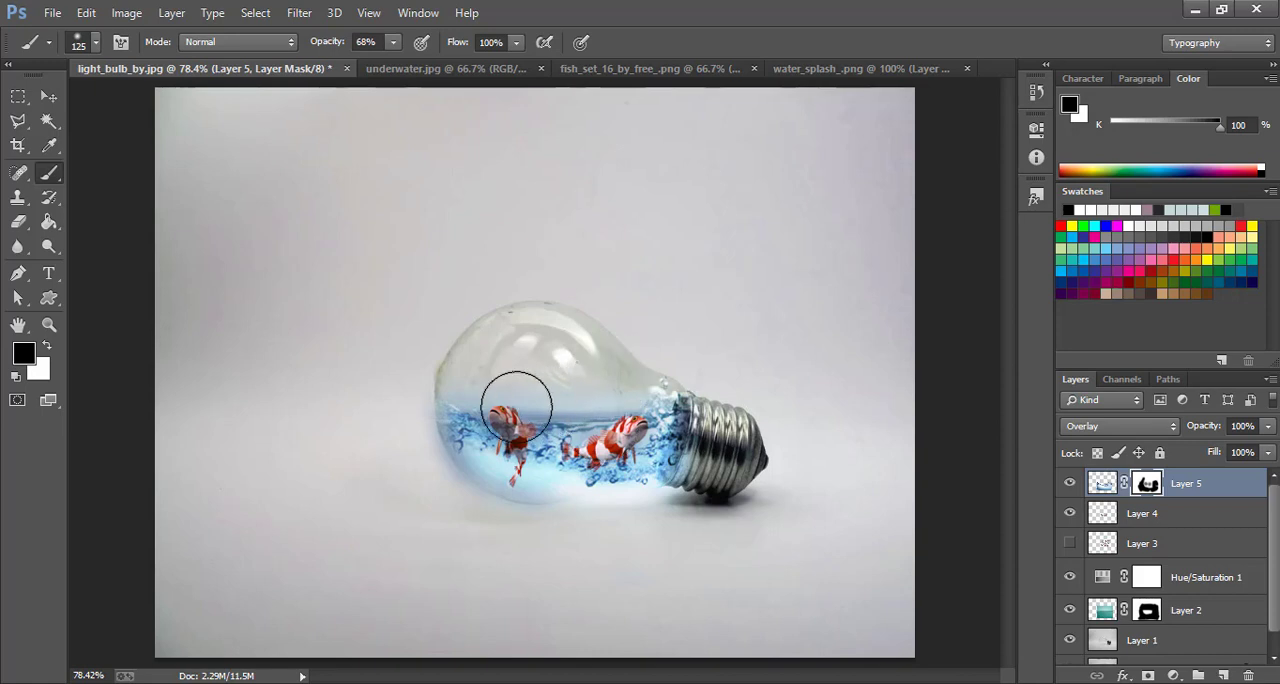
pyautogui.click(516, 404)
pyautogui.click(651, 369)
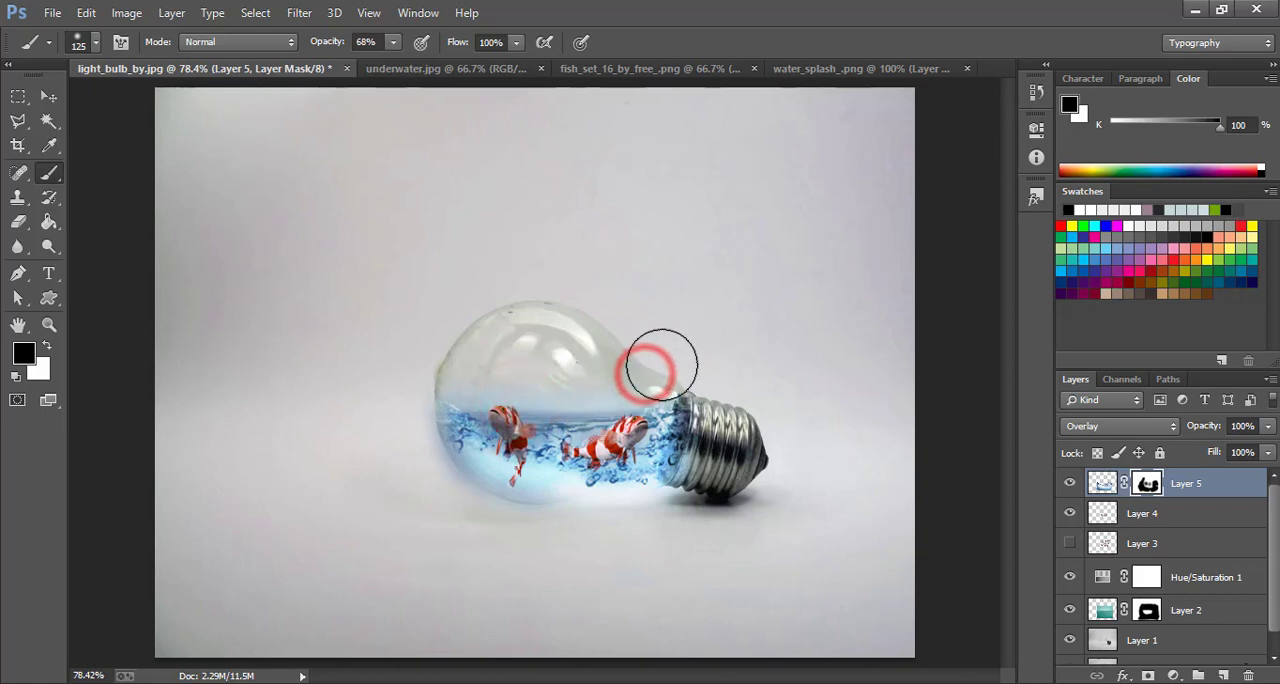
pyautogui.click(662, 366)
pyautogui.click(670, 365)
# Raise the brush opacity to 100% and mask out the remaining splash at the bulb's neck and beneath the glass
pyautogui.moveTo(337, 43); pyautogui.dragTo(384, 46)
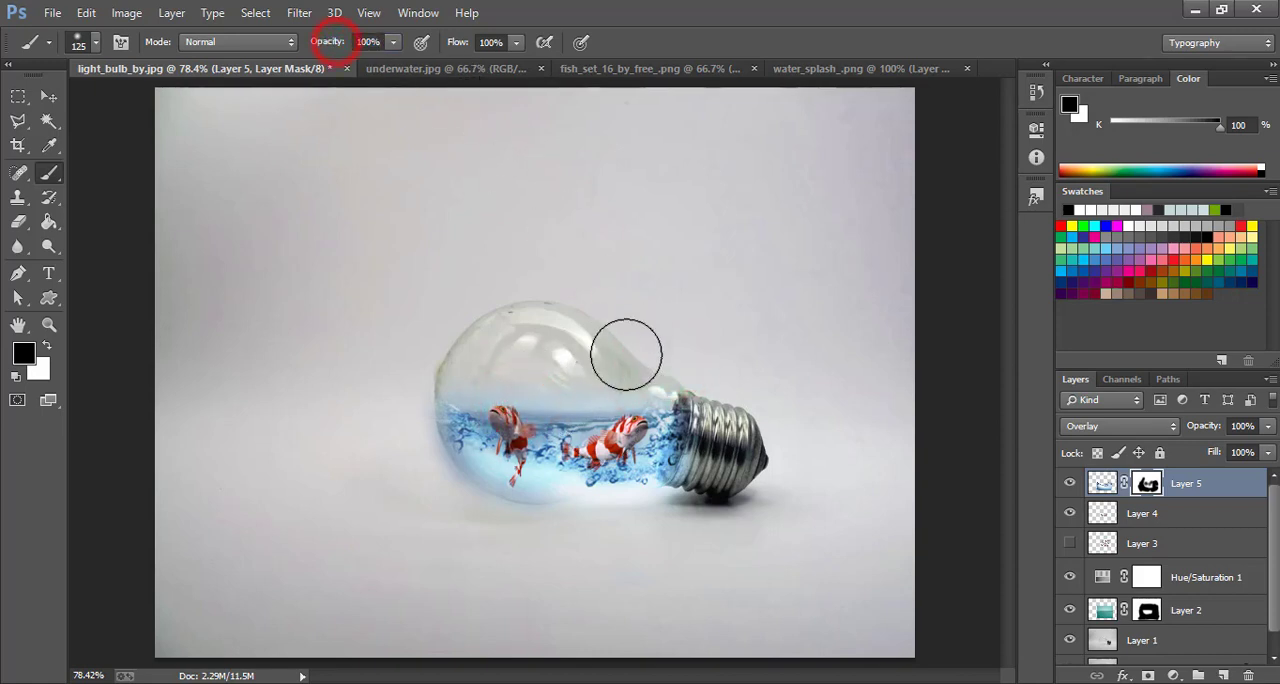
pyautogui.click(651, 372)
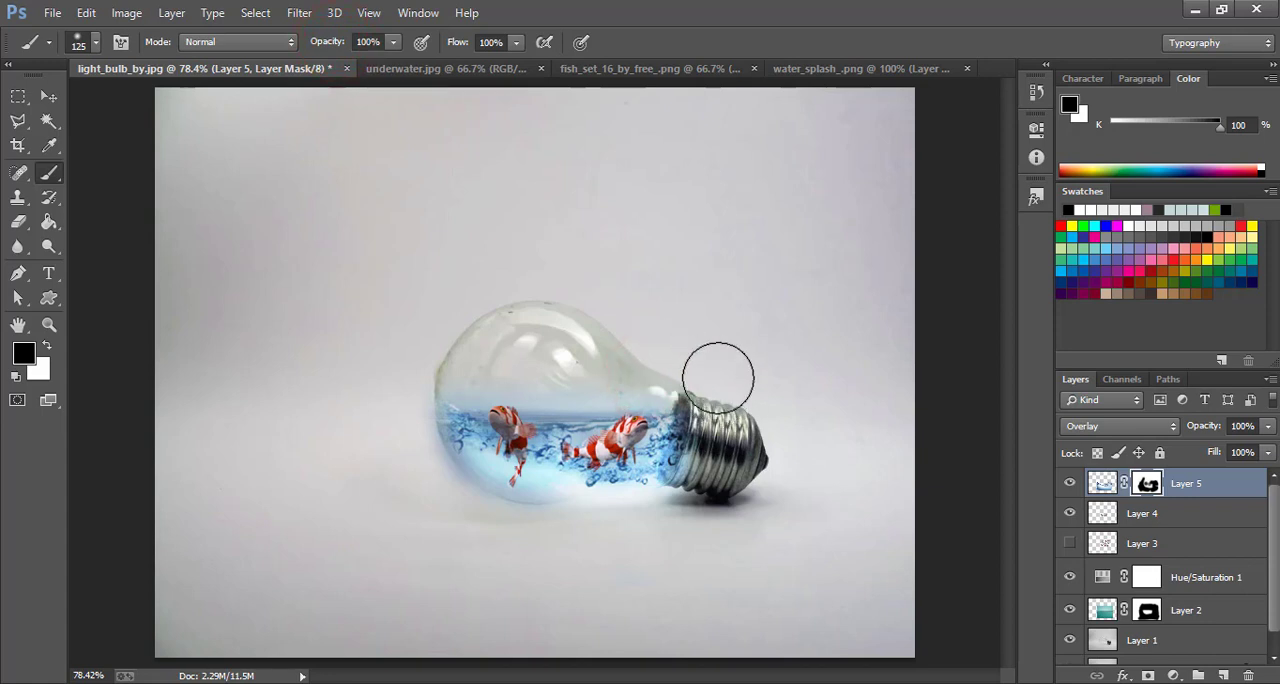
pyautogui.click(468, 518)
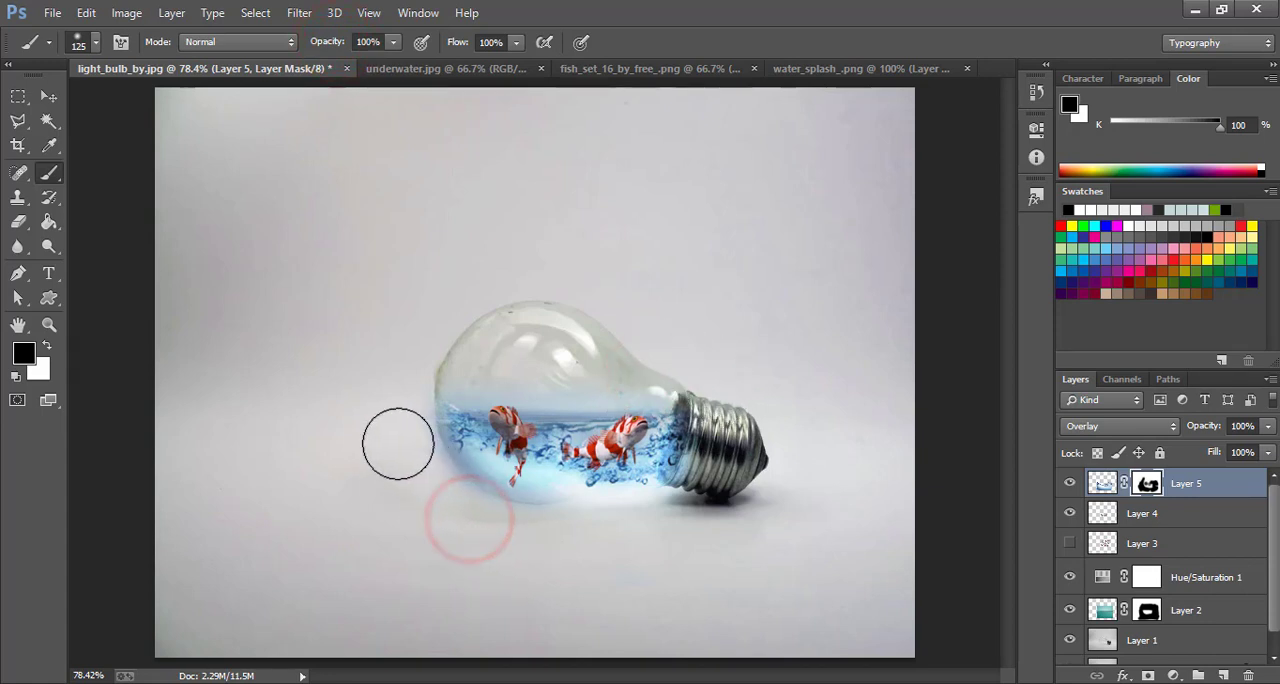
pyautogui.click(450, 531)
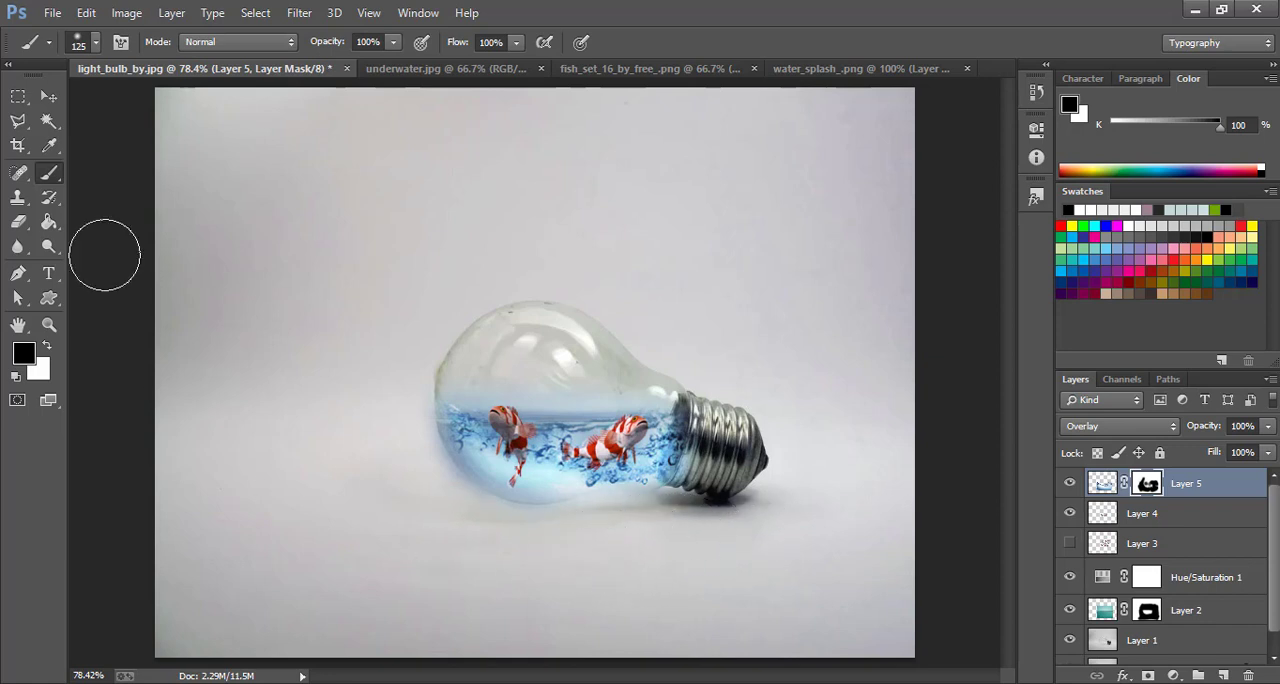
# Set the blue water layer (Layer 2) to 80% opacity and paint its mask black where water spills outside the bulb
pyautogui.click(44, 99)
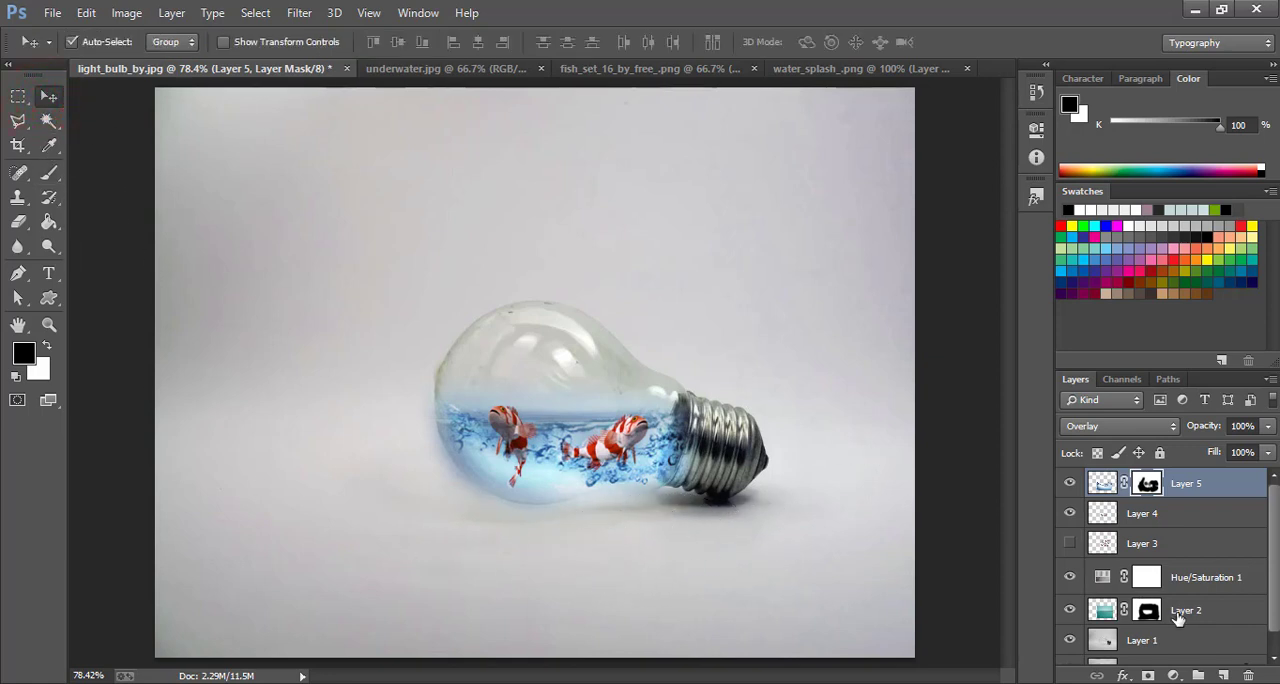
pyautogui.click(1147, 610)
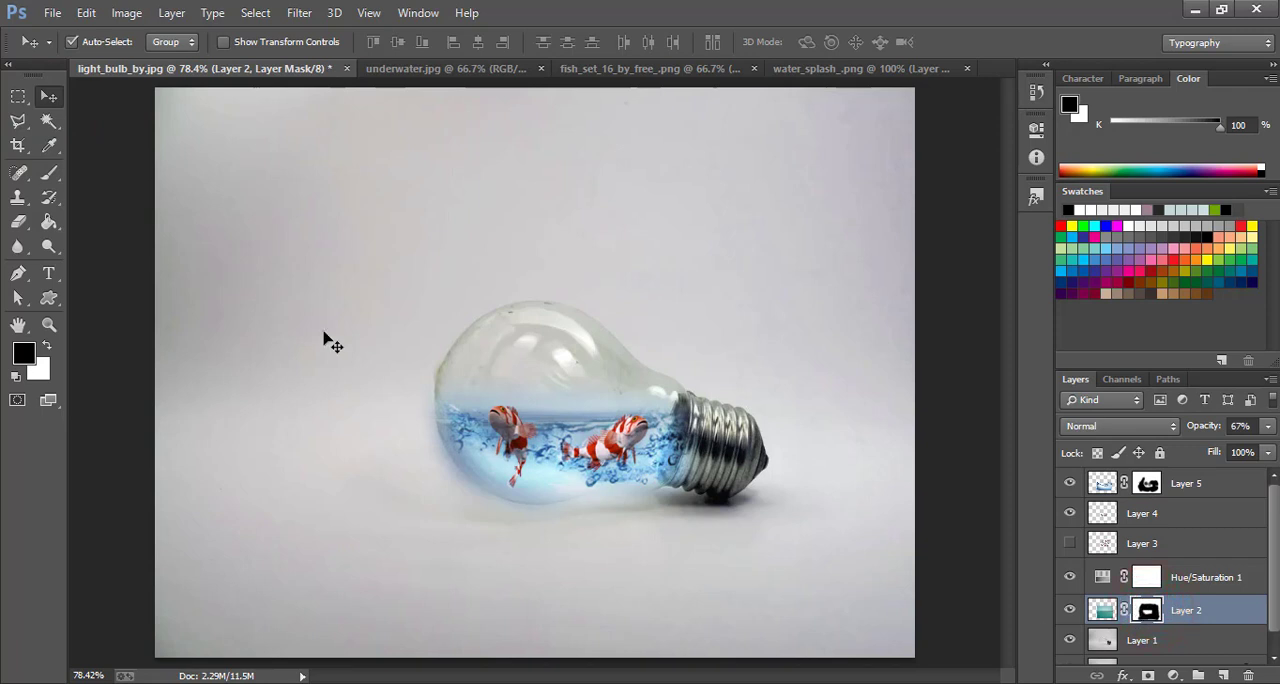
pyautogui.moveTo(1208, 429)
pyautogui.mouseDown()
pyautogui.moveTo(1245, 429)
pyautogui.moveTo(1199, 429)
pyautogui.mouseUp()
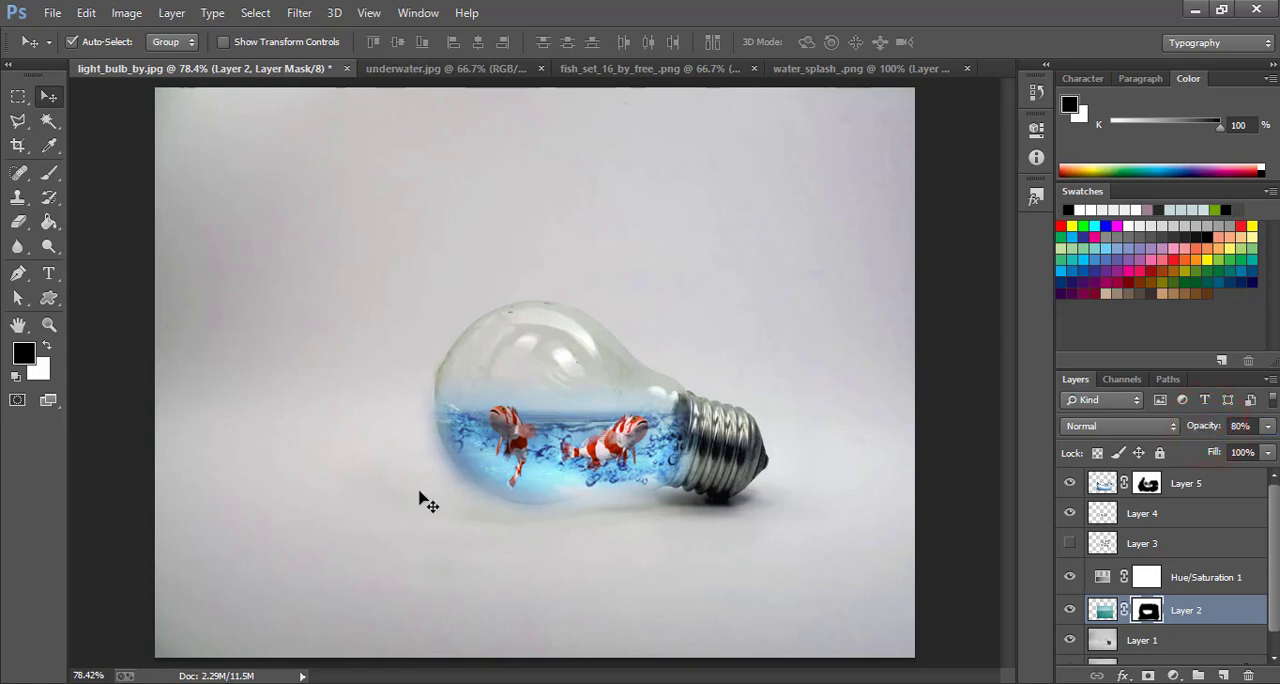
pyautogui.click(50, 174)
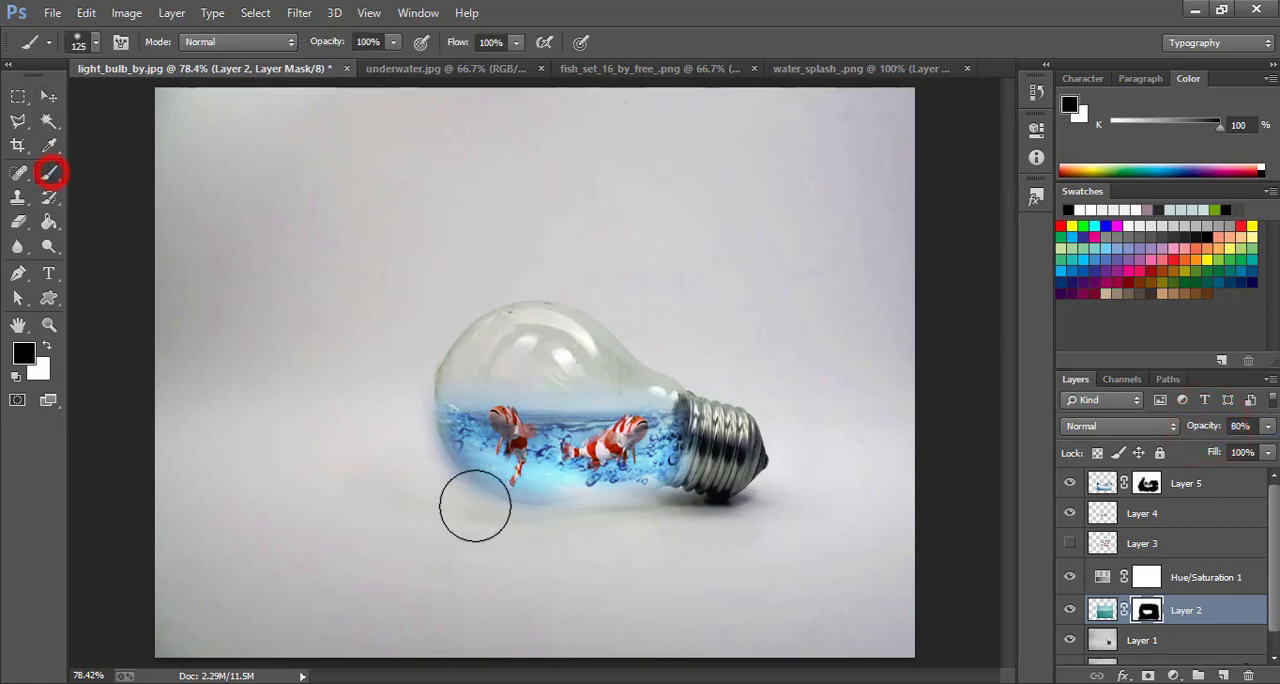
pyautogui.click(406, 463)
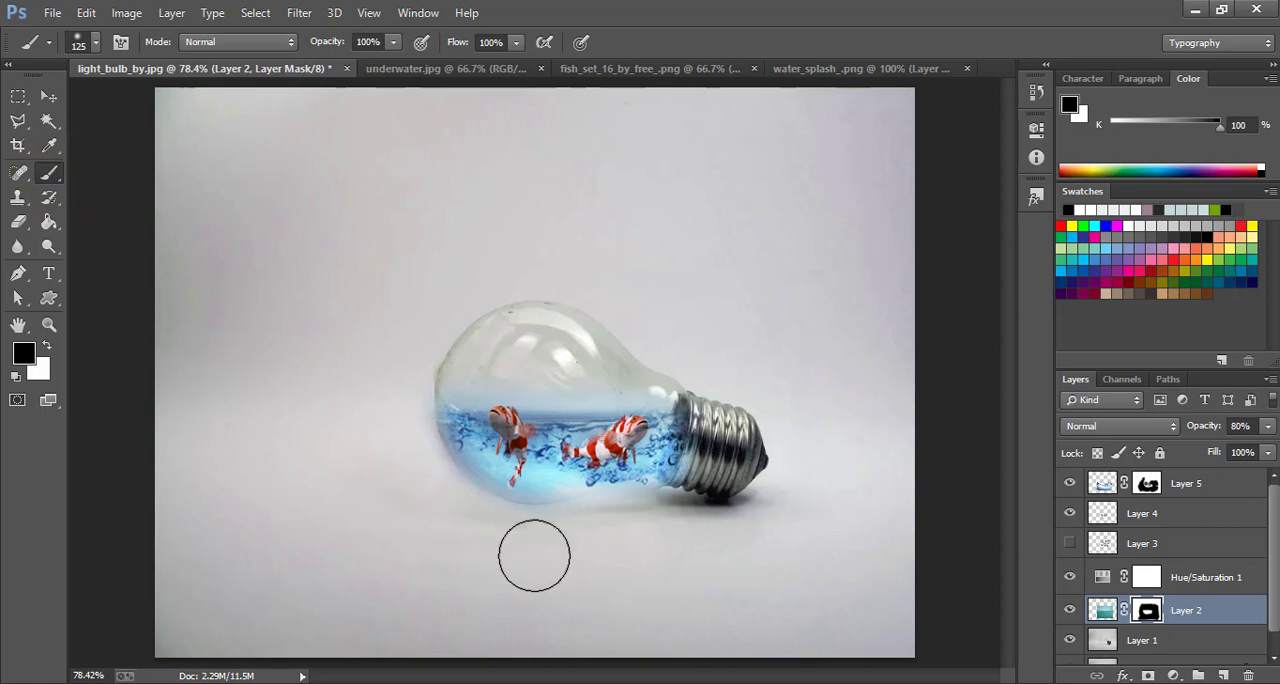
pyautogui.click(49, 97)
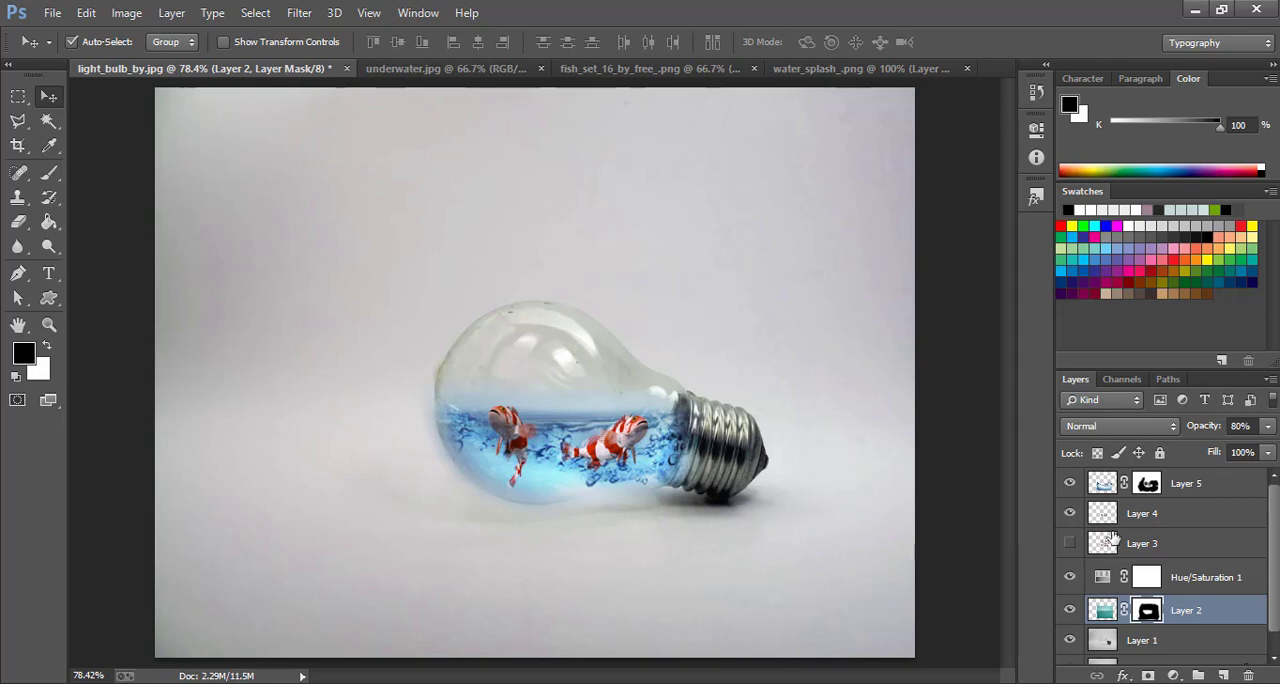
# On a new layer above Layer 5, draw a thin horizontal elliptical selection just beneath the bulb and fill it with black
pyautogui.click(1186, 485)
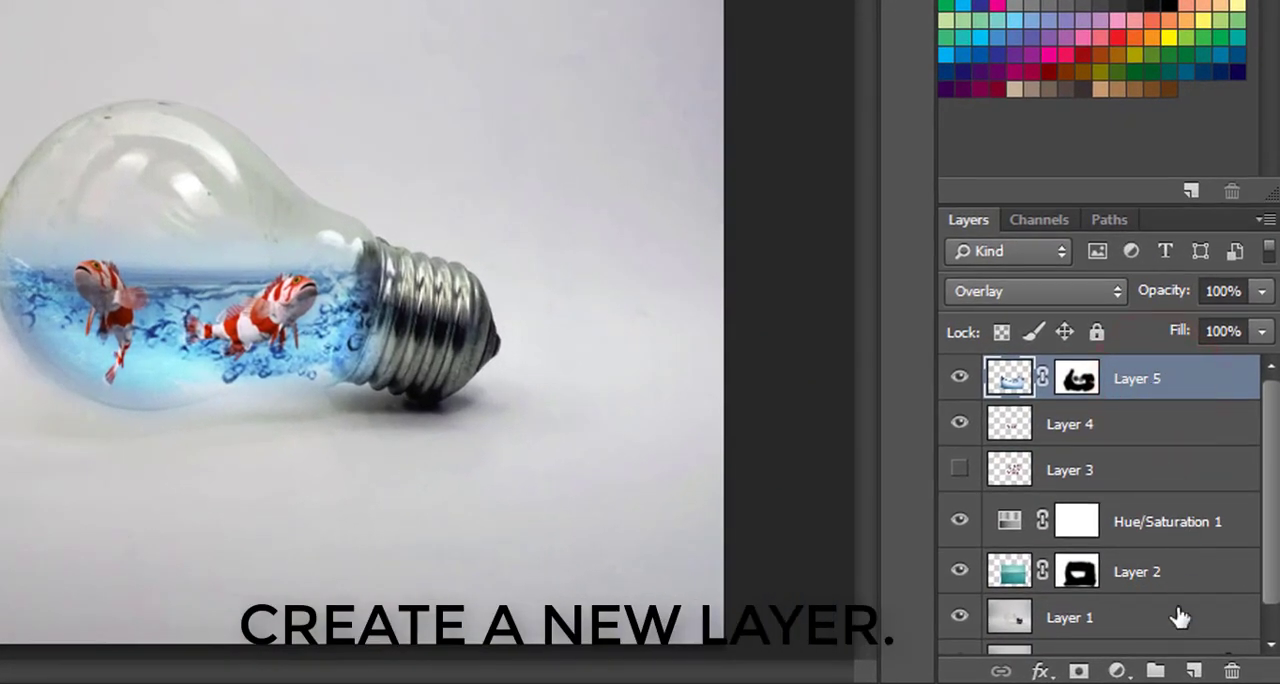
pyautogui.click(1193, 670)
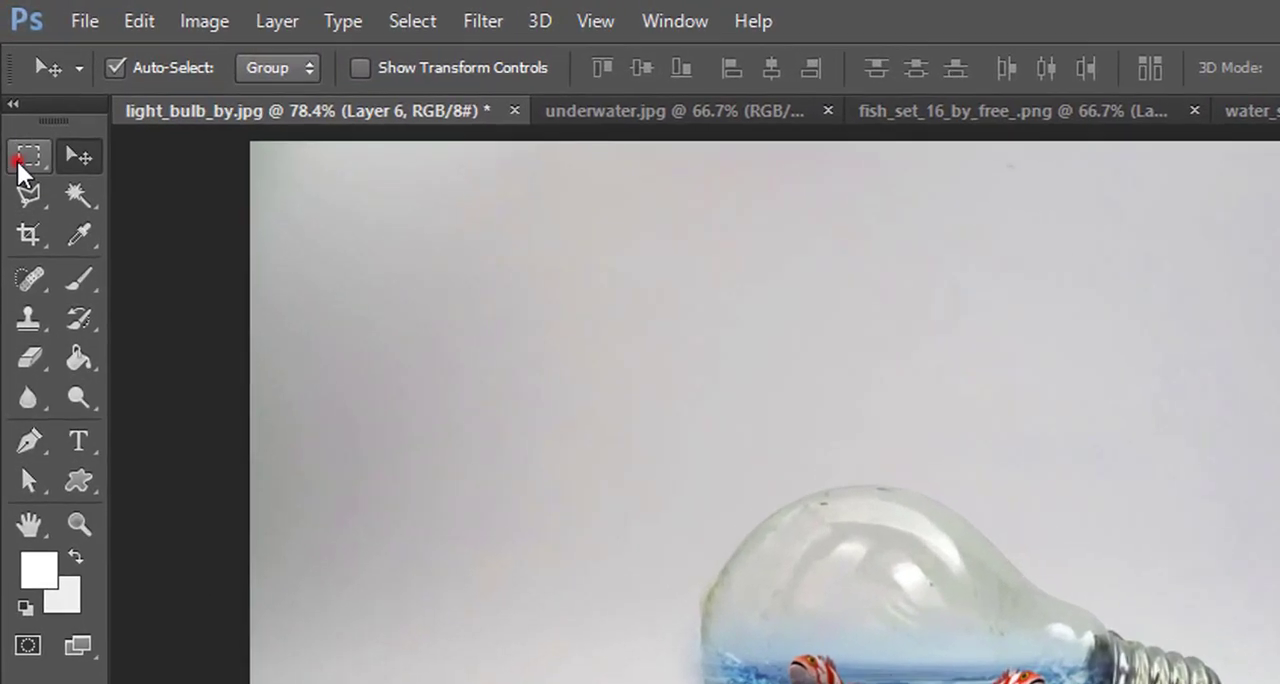
pyautogui.click(18, 96)
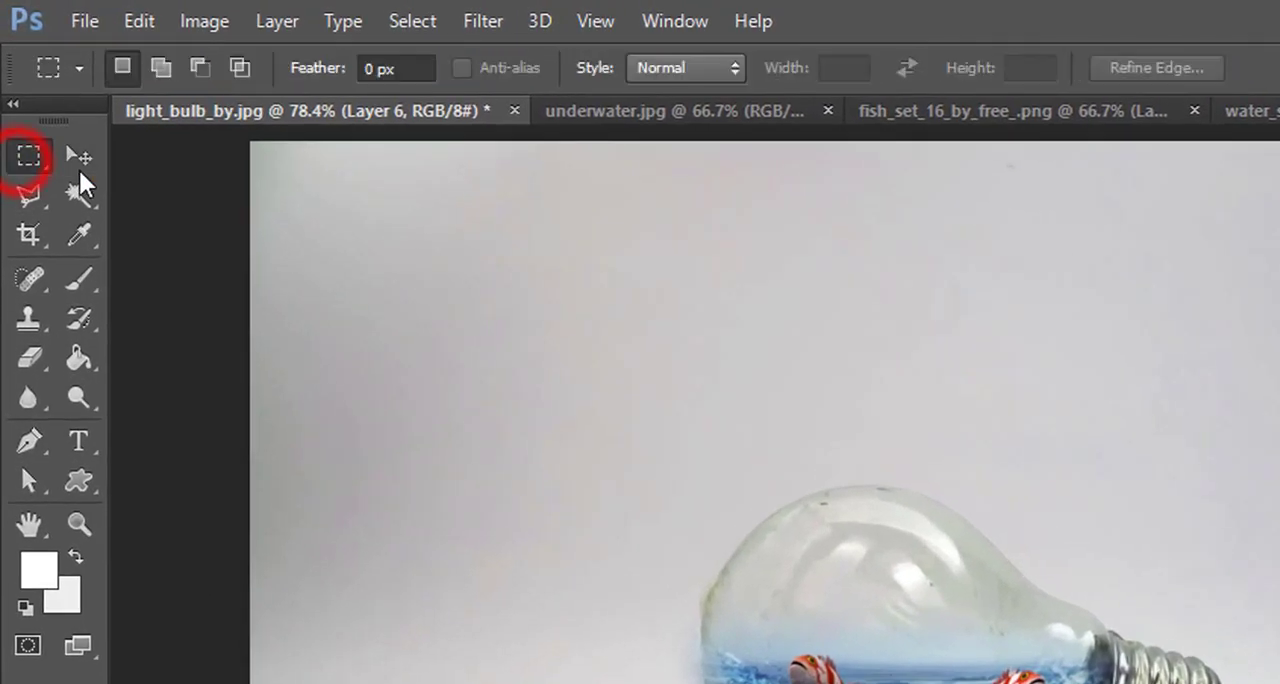
pyautogui.rightClick(33, 157)
pyautogui.click(75, 182)
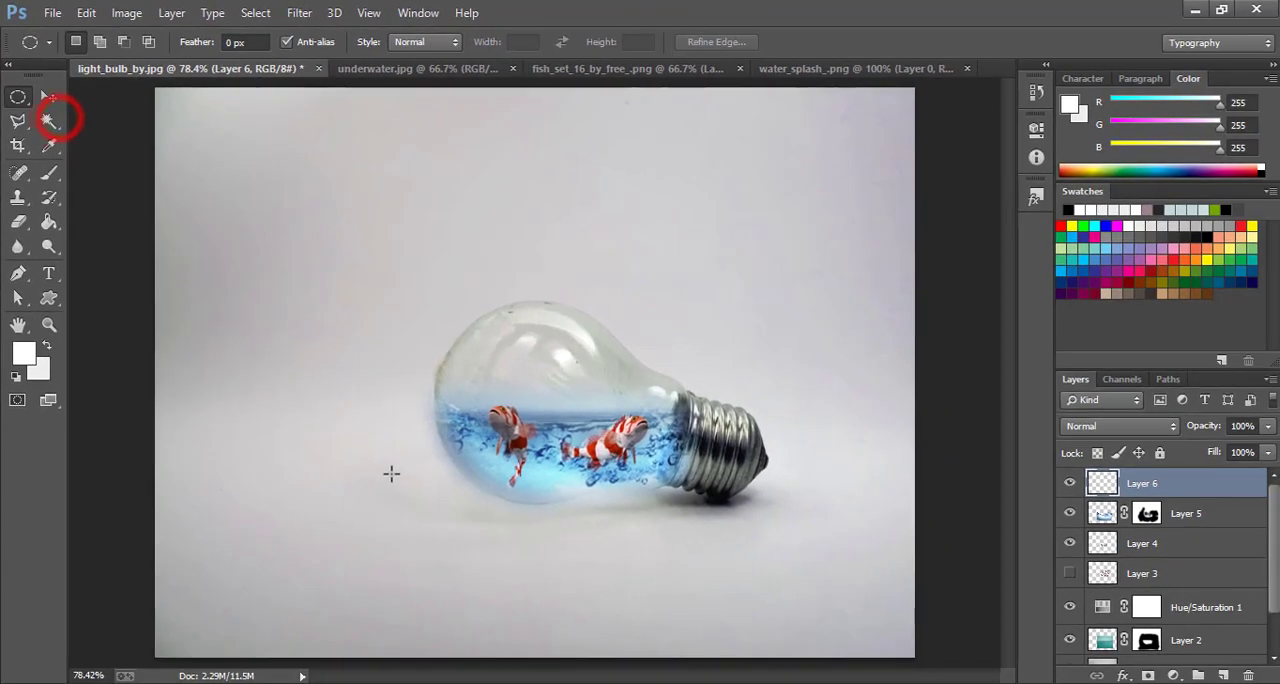
pyautogui.press('d')
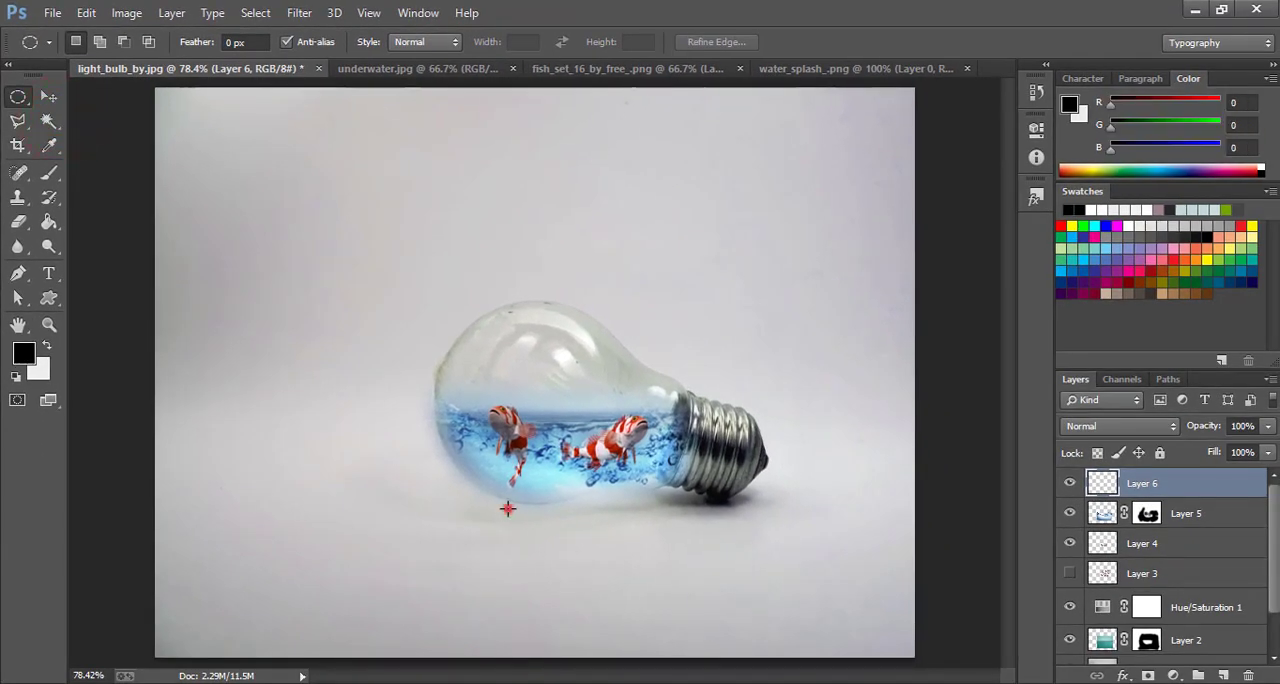
pyautogui.moveTo(508, 510); pyautogui.dragTo(732, 519)
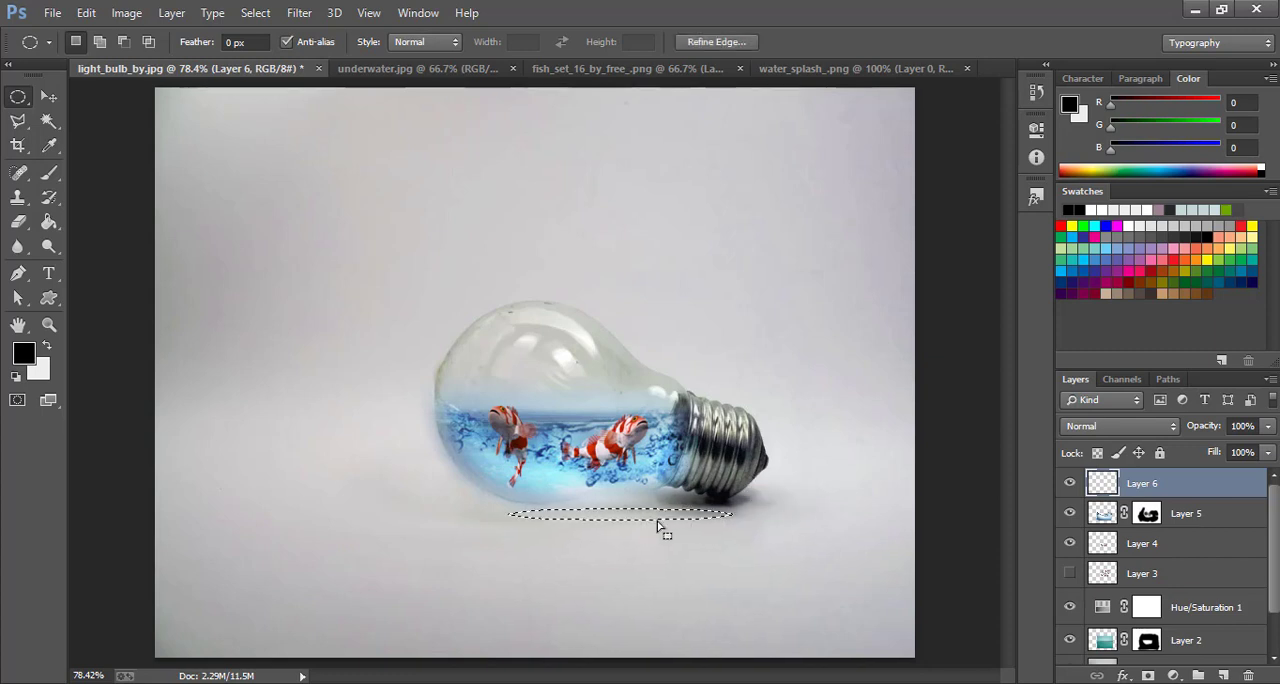
pyautogui.click(49, 96)
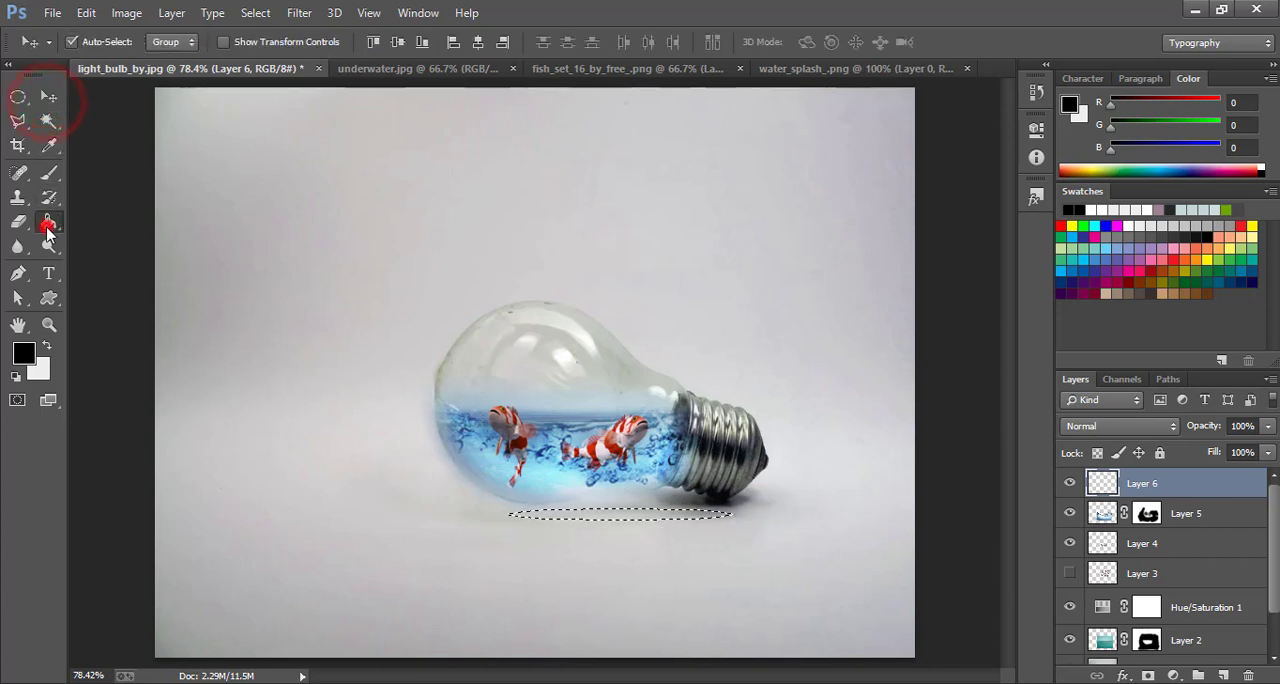
pyautogui.click(49, 222)
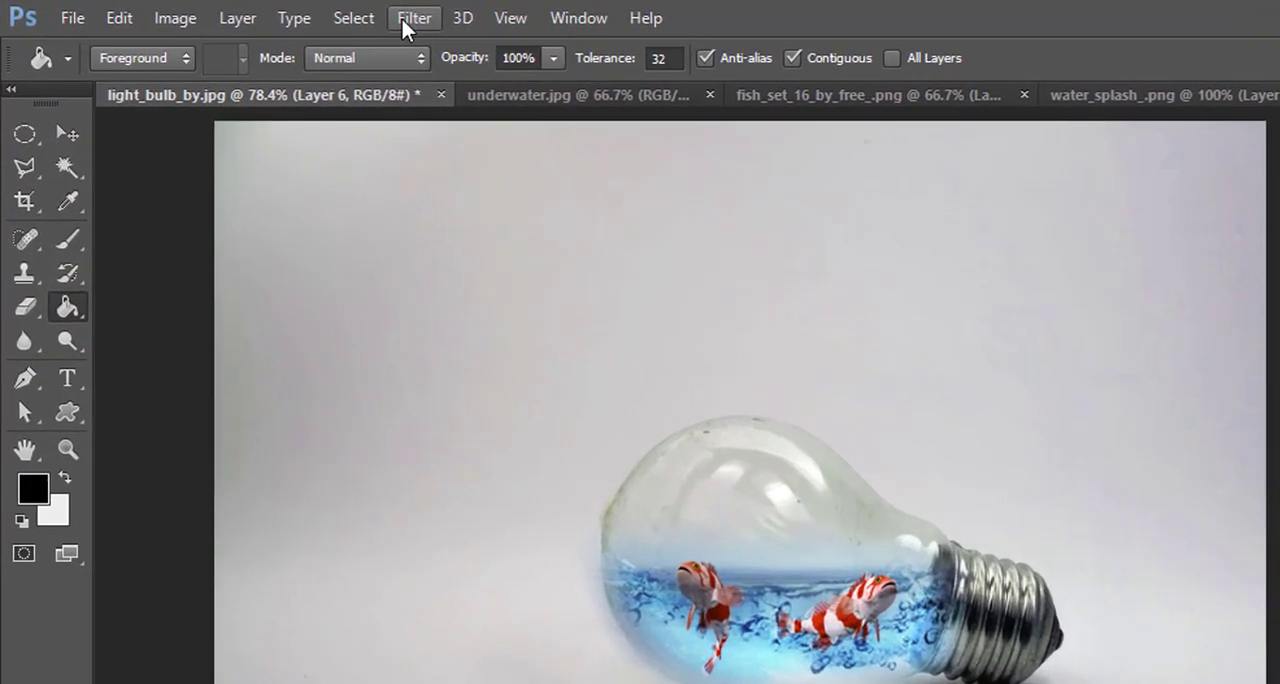
# Soften the black ellipse with a 15.5-pixel Gaussian Blur, deselect it, and set its layer's opacity to 32%
pyautogui.click(299, 12)
pyautogui.click(452, 331)
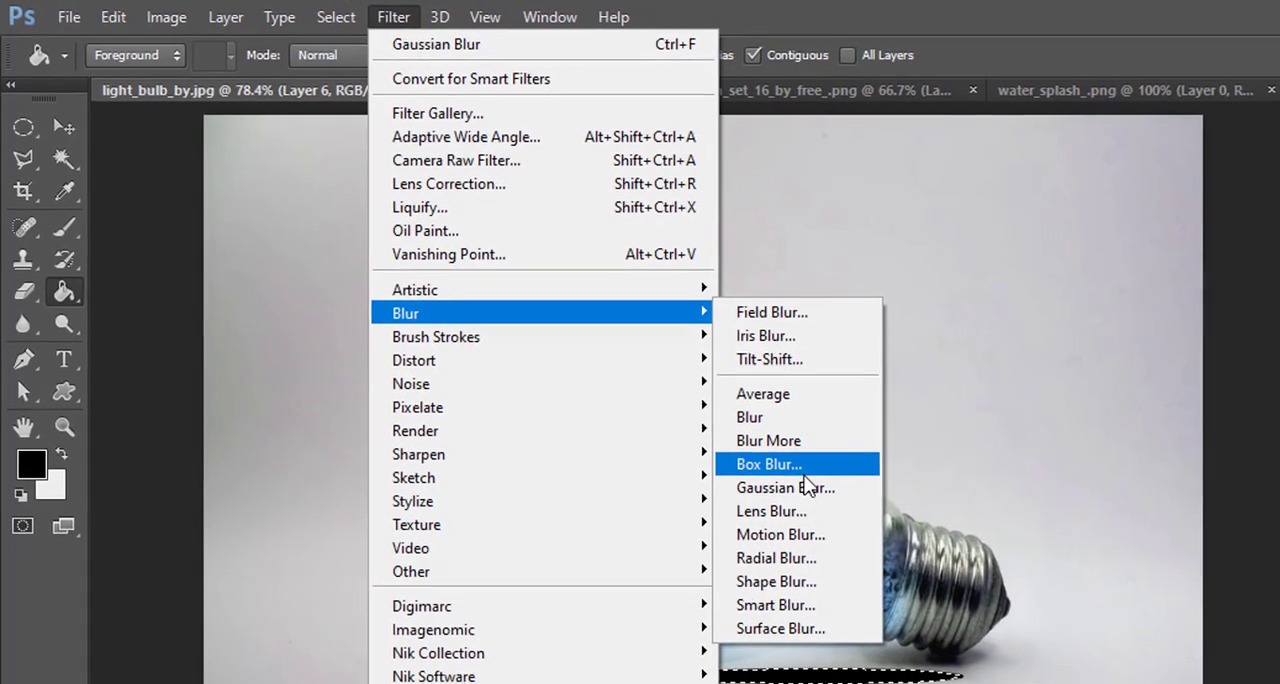
pyautogui.click(806, 487)
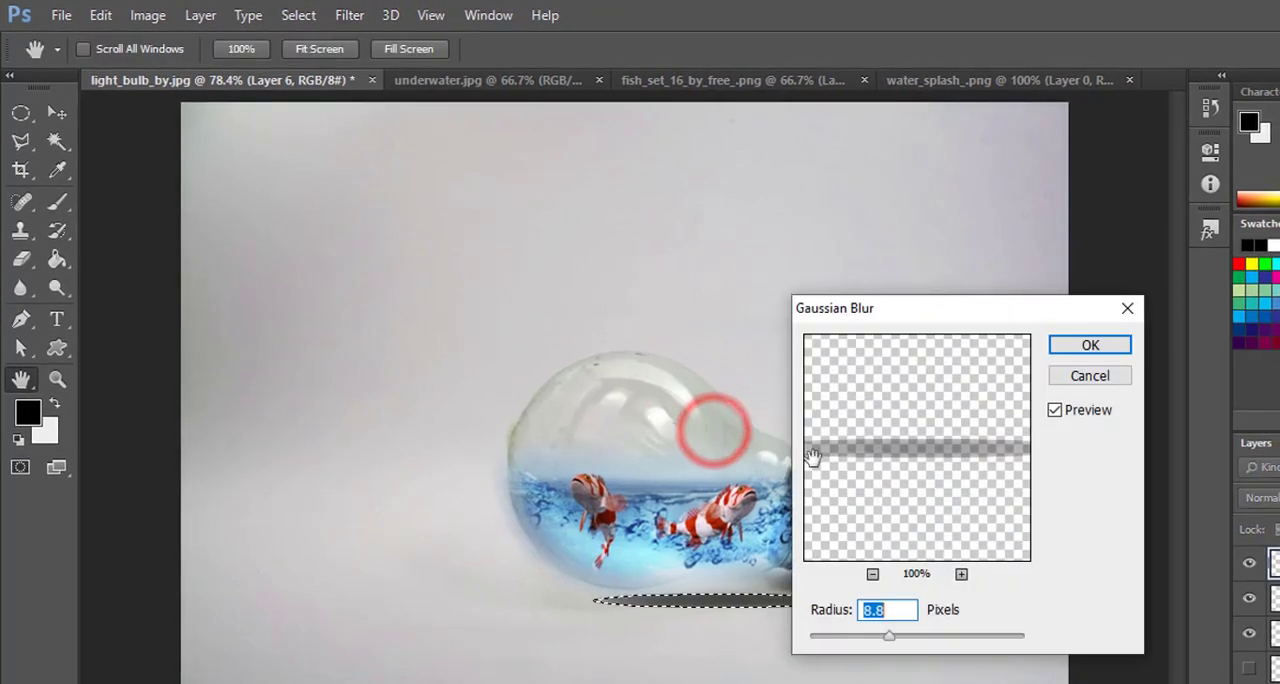
pyautogui.moveTo(891, 640); pyautogui.dragTo(903, 644)
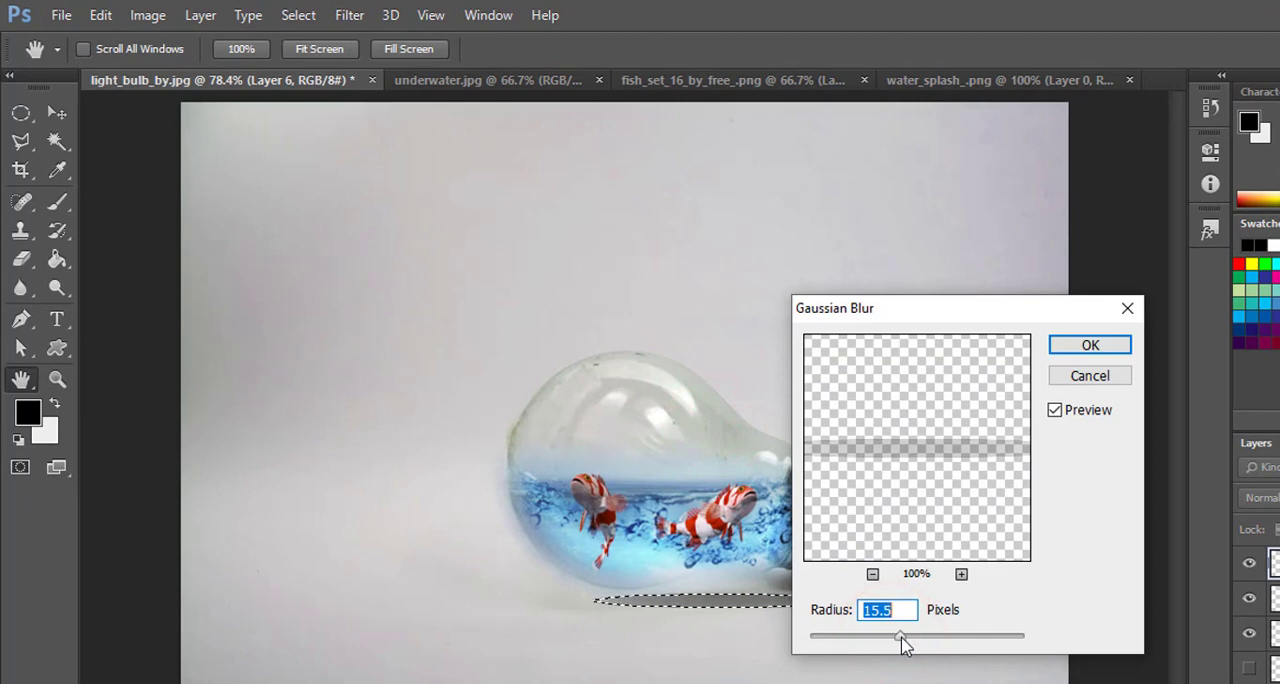
pyautogui.click(1095, 345)
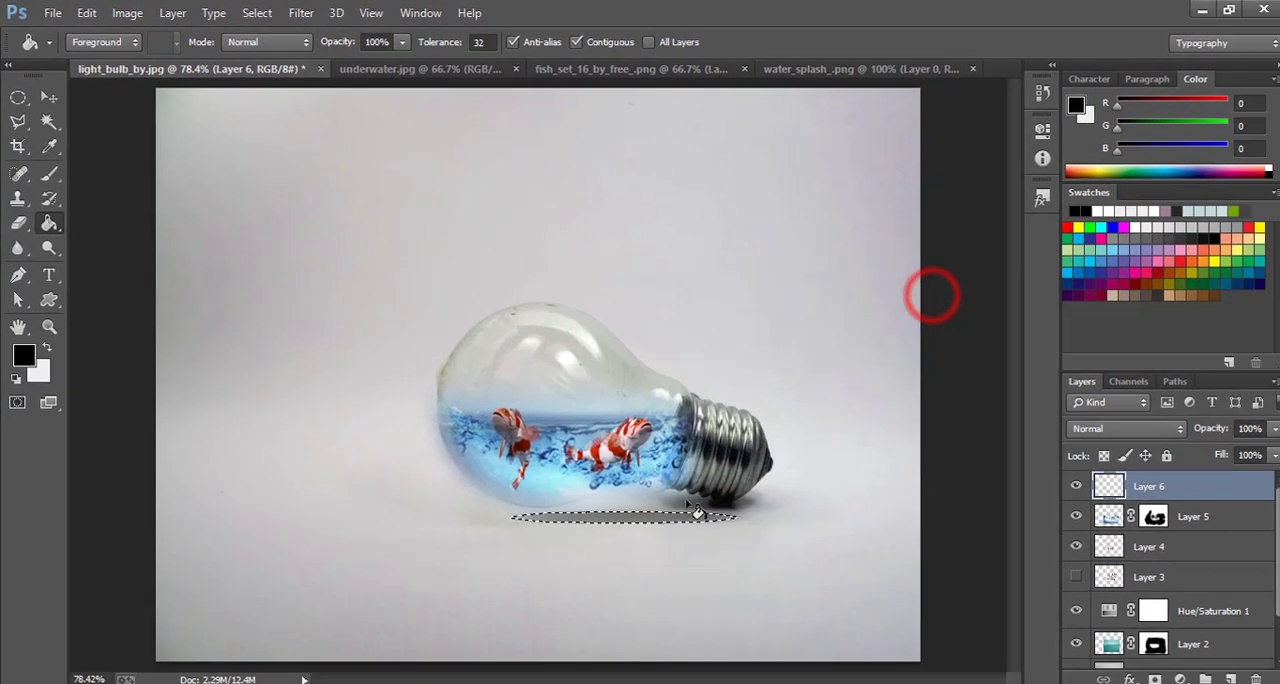
pyautogui.hotkey('ctrl', 'd')
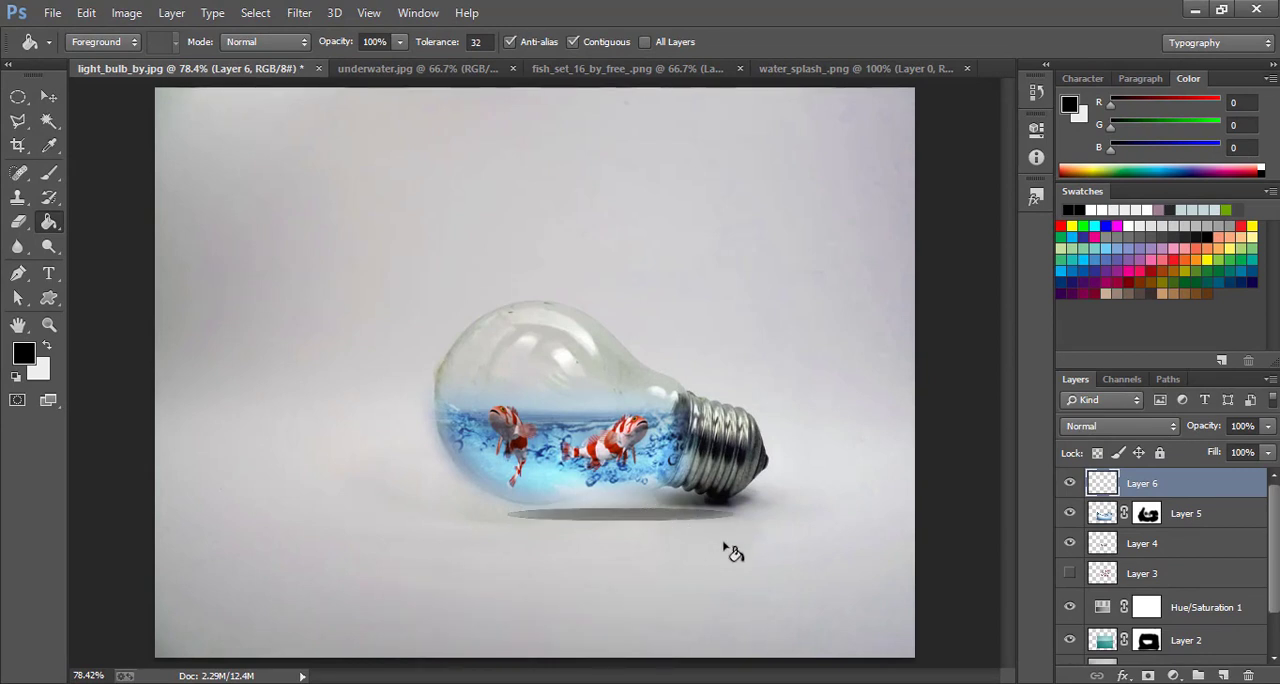
pyautogui.moveTo(1208, 422); pyautogui.dragTo(1189, 423)
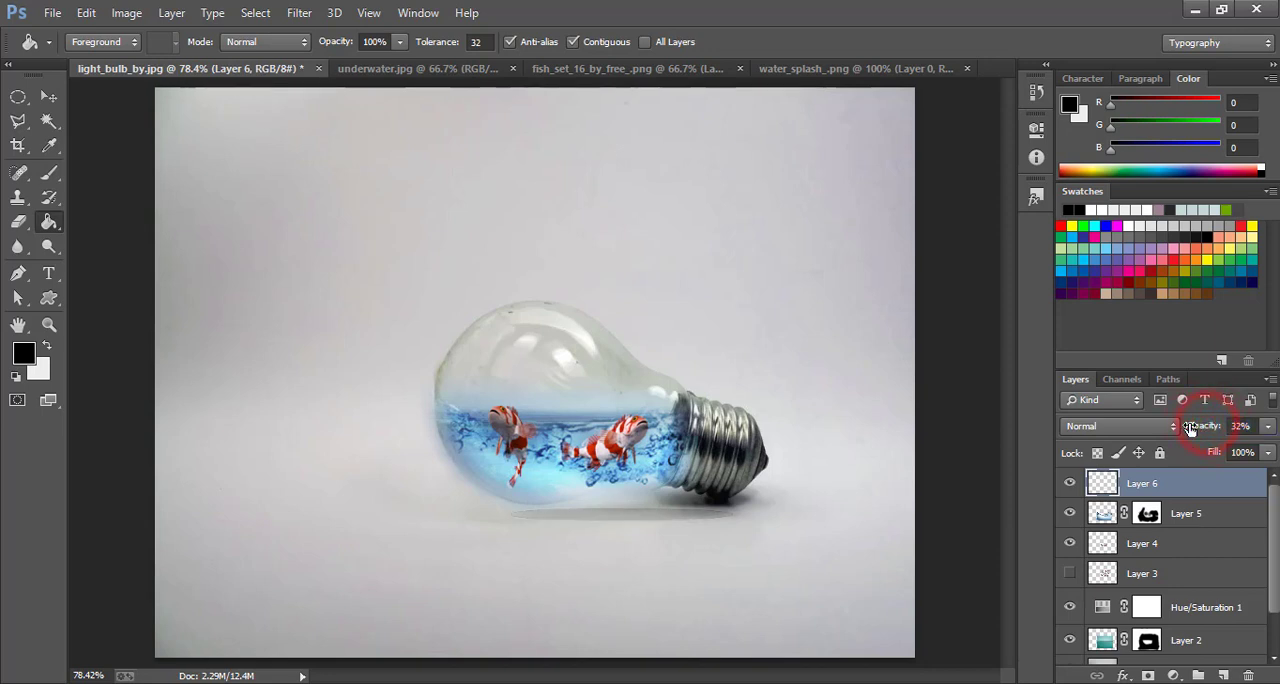
pyautogui.click(47, 96)
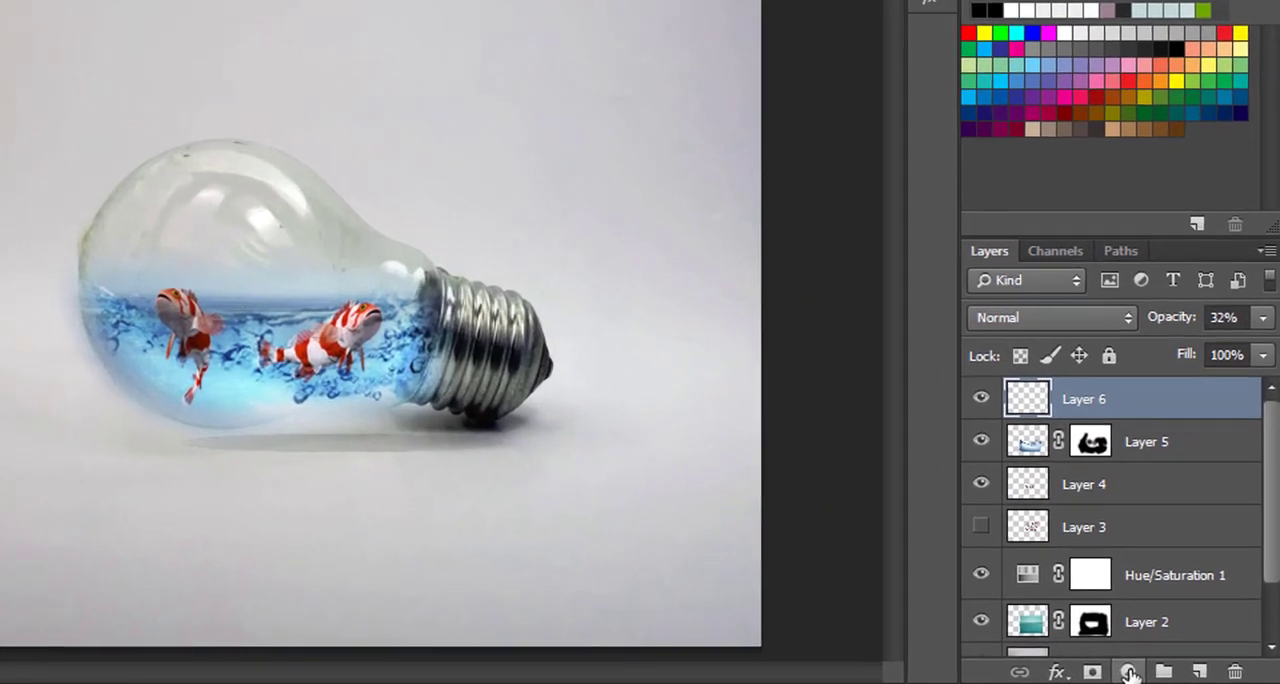
# Add a Vibrance adjustment layer above Layer 6 with Vibrance at +100 and adjust its saturation
pyautogui.click(1173, 675)
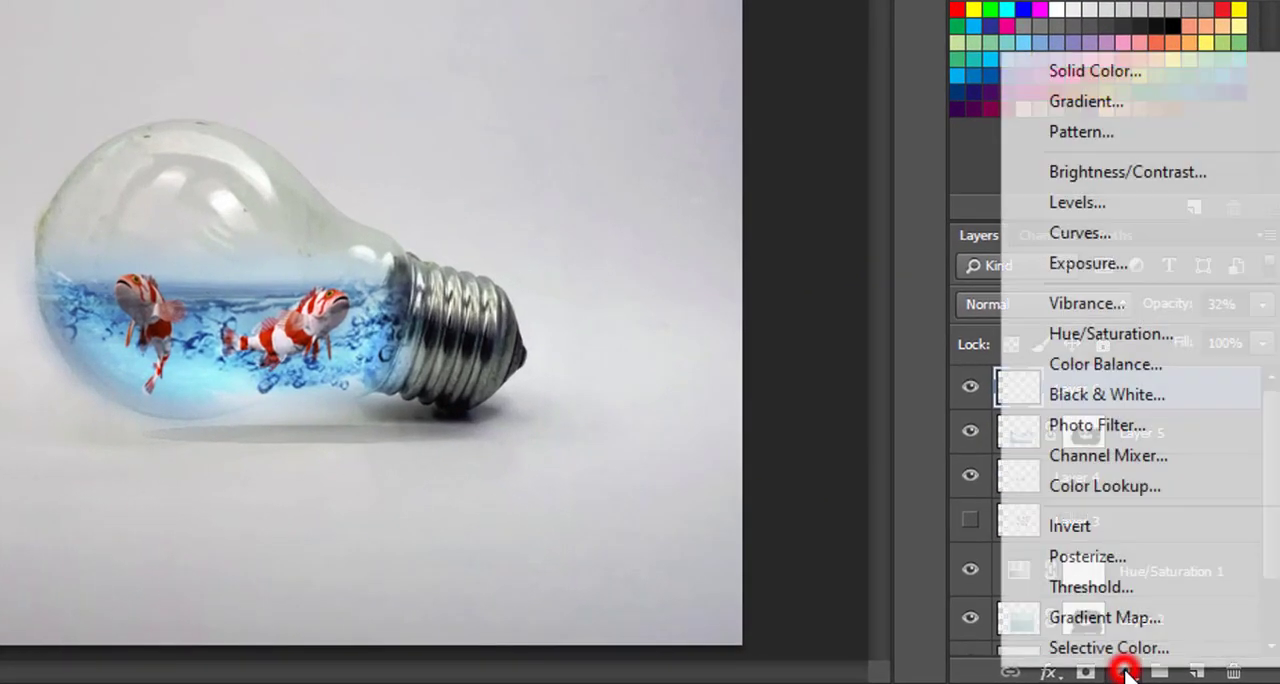
pyautogui.click(1105, 303)
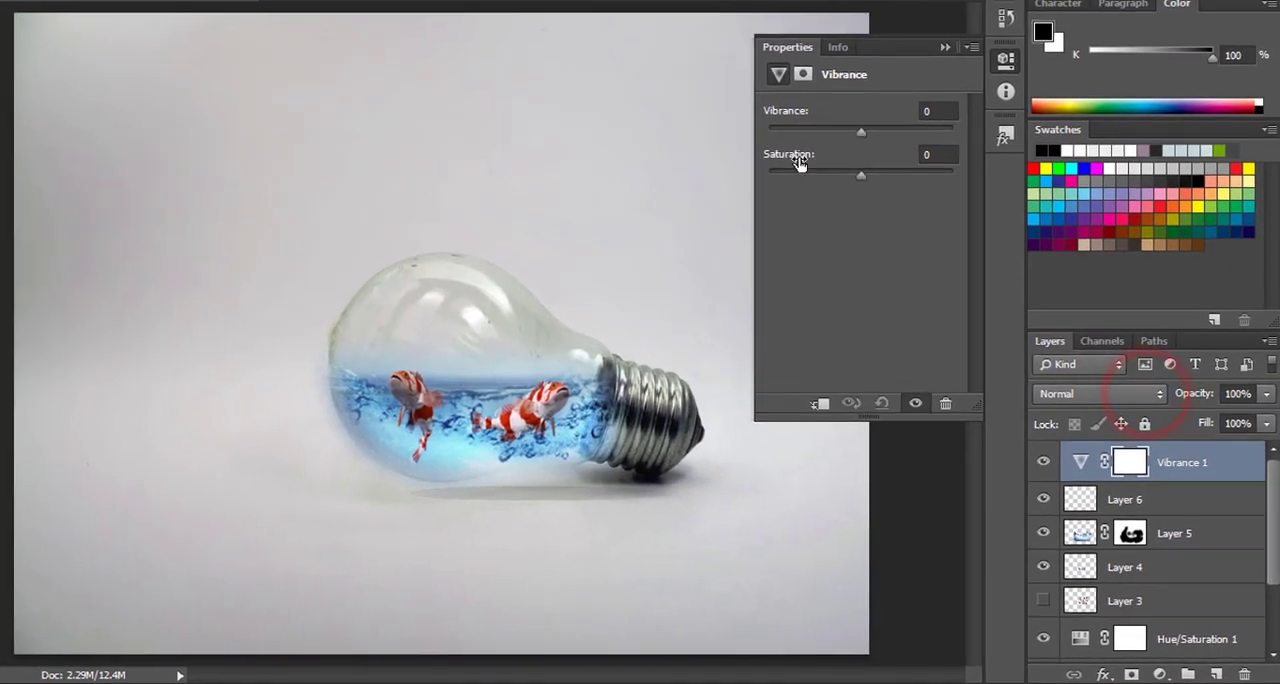
pyautogui.moveTo(862, 133); pyautogui.dragTo(925, 139)
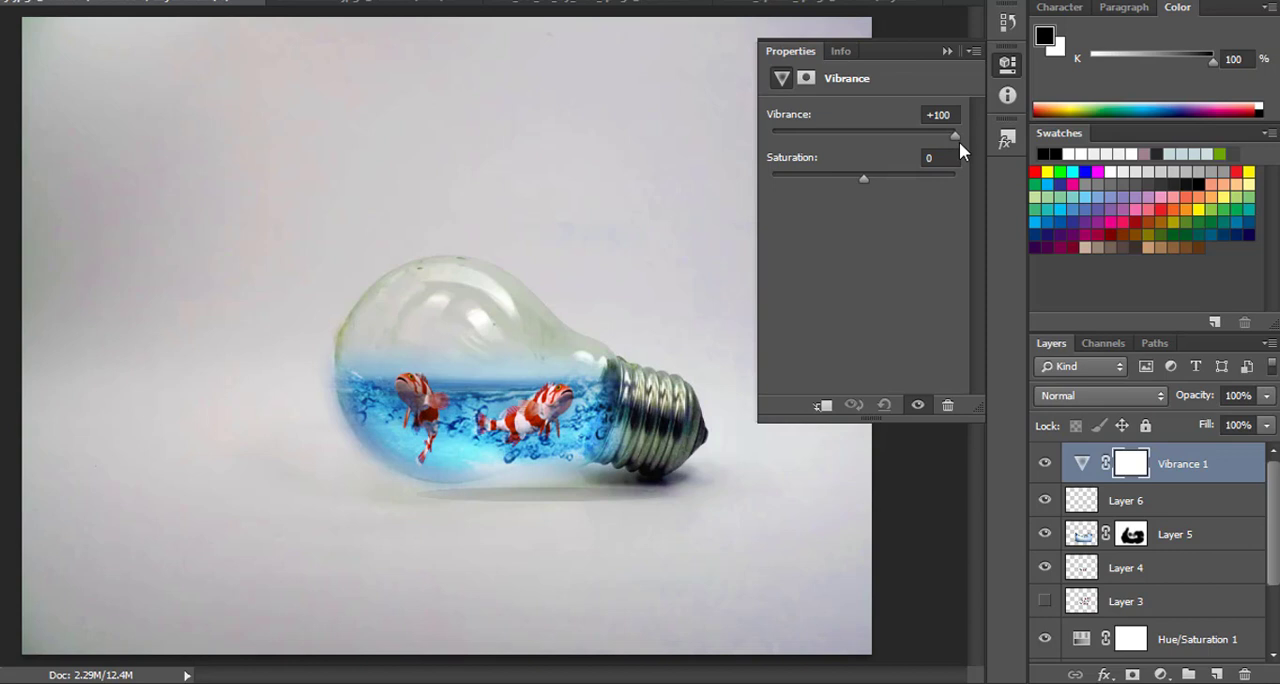
pyautogui.moveTo(895, 174); pyautogui.dragTo(866, 184)
pyautogui.click(946, 51)
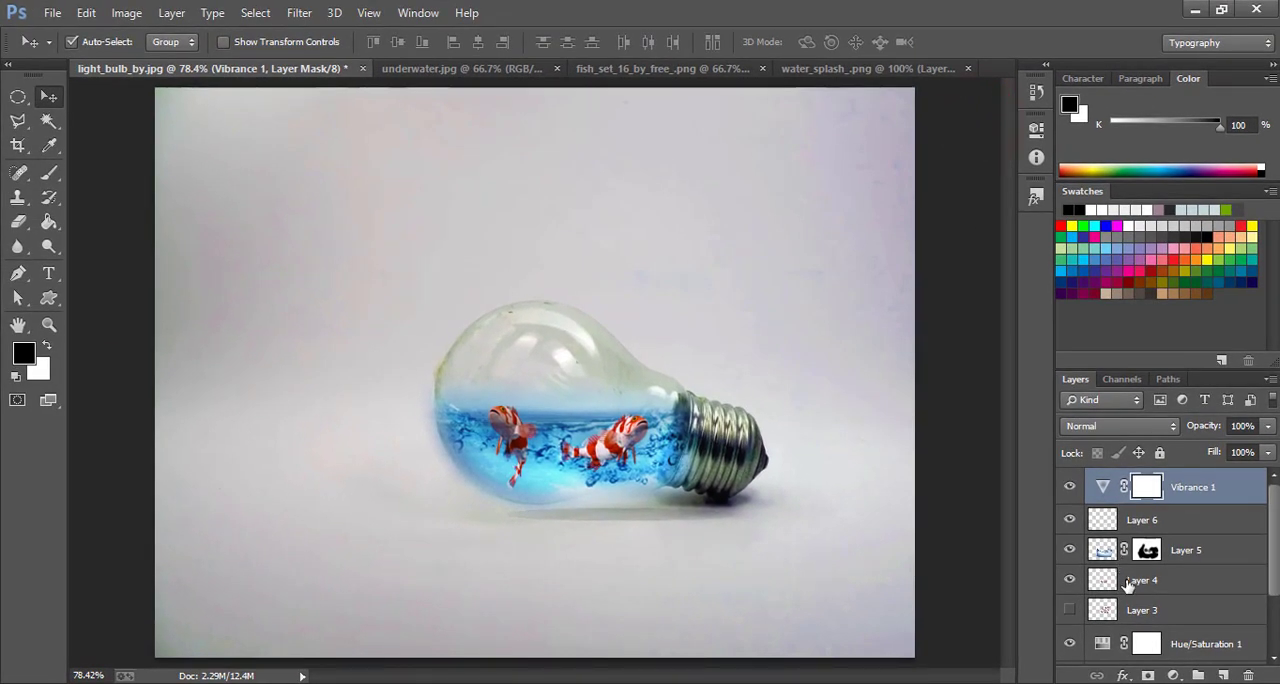
# Enlarge the fish on Layer 4 to about 110% width and 107% height and apply the transformation
pyautogui.click(1128, 585)
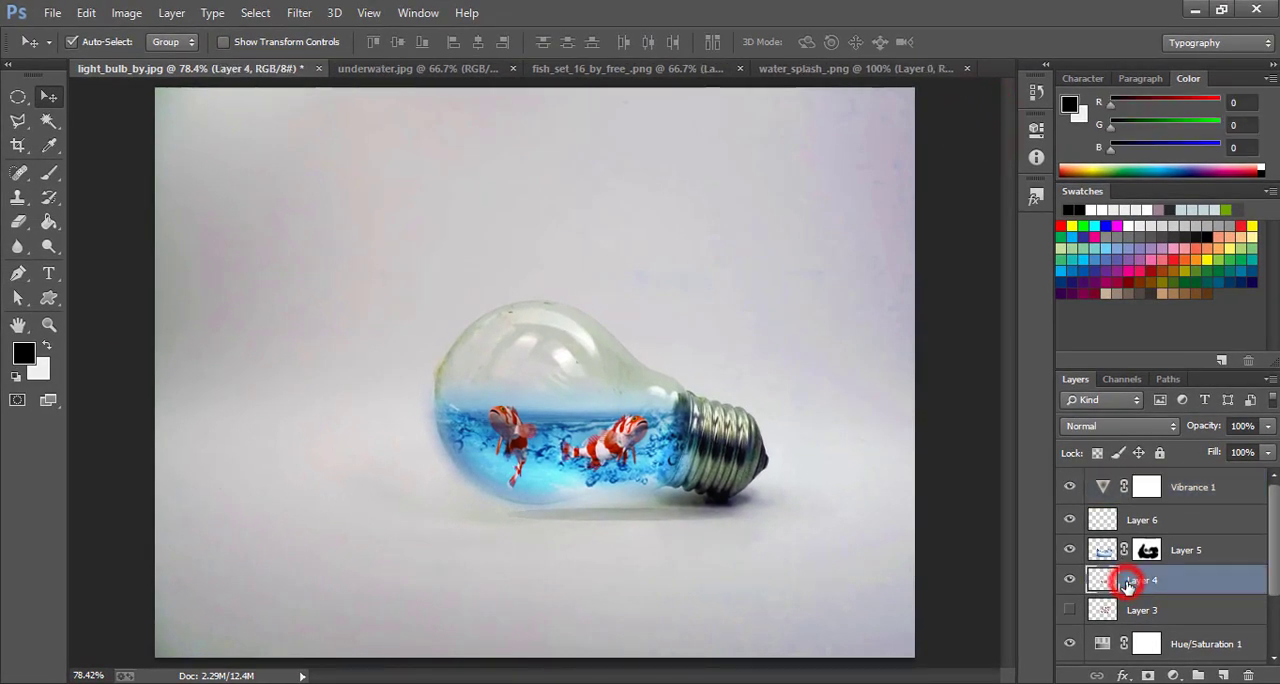
pyautogui.click(223, 42)
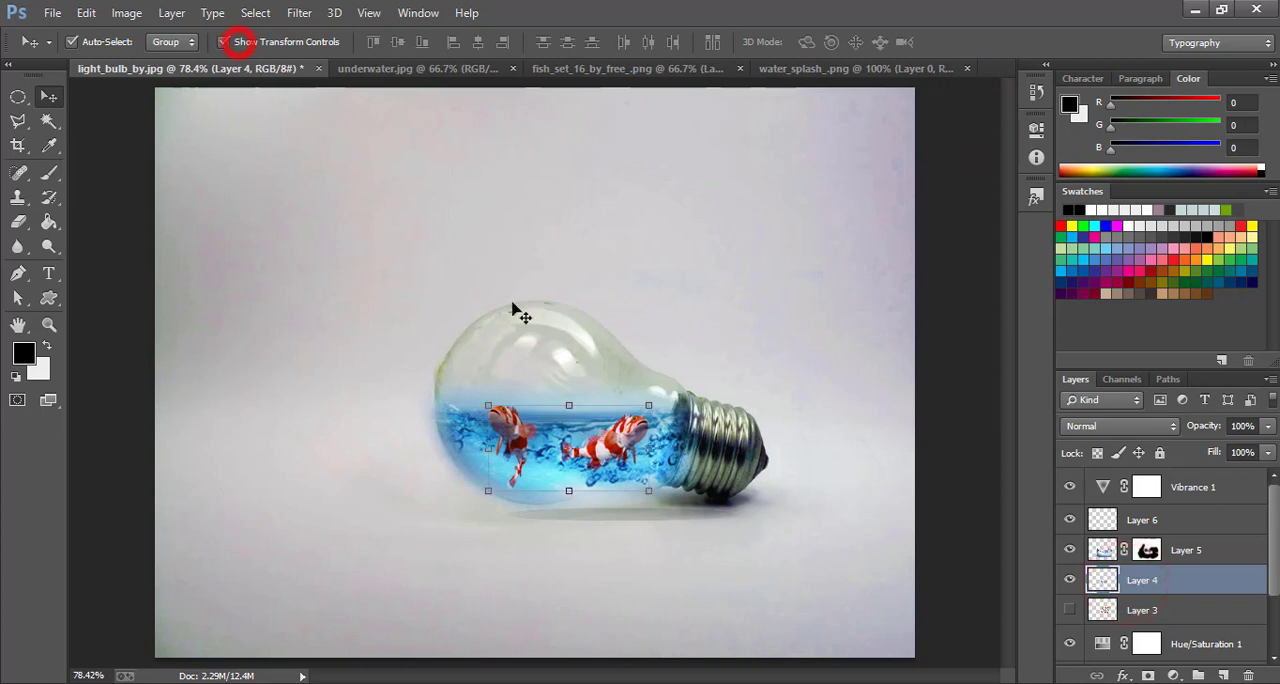
pyautogui.moveTo(655, 405); pyautogui.dragTo(627, 434)
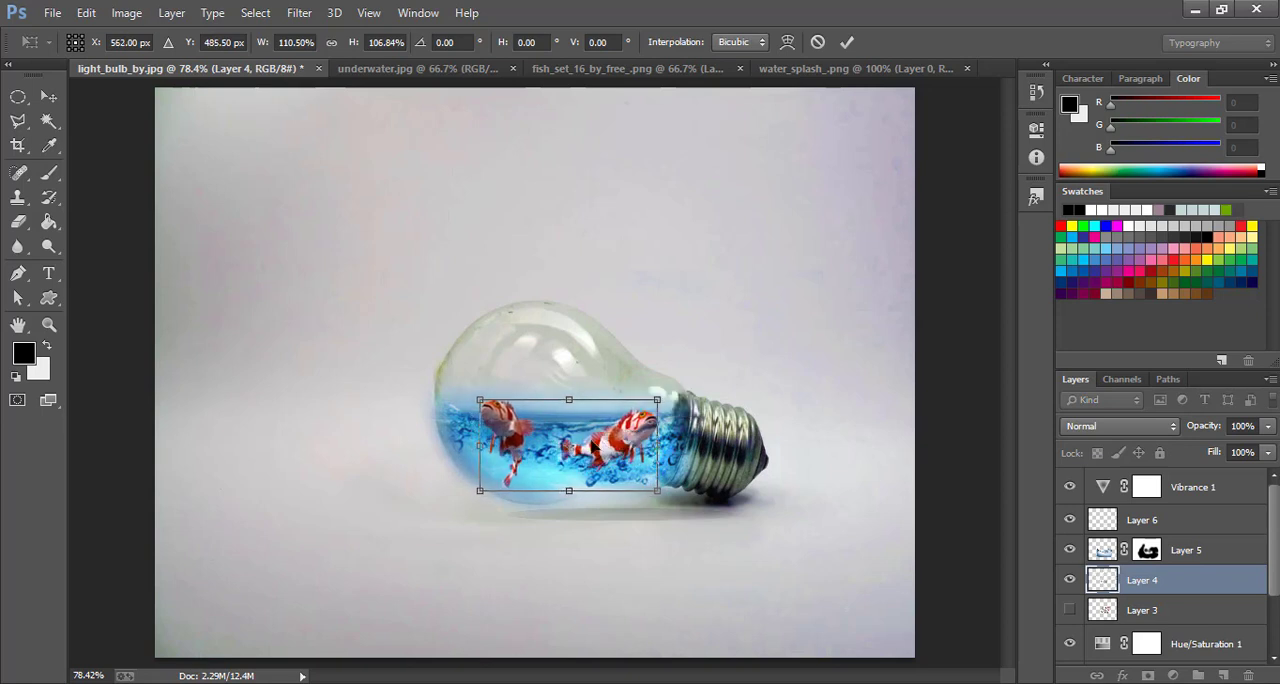
pyautogui.click(42, 95)
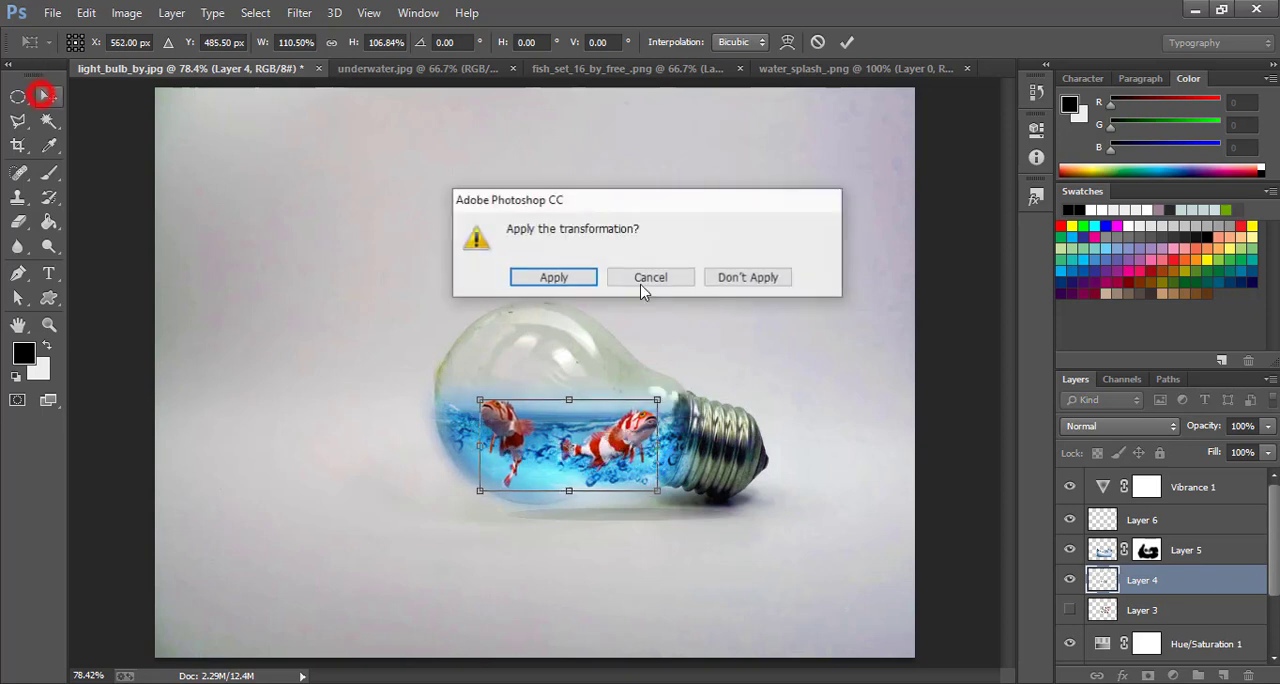
pyautogui.click(568, 280)
pyautogui.click(297, 42)
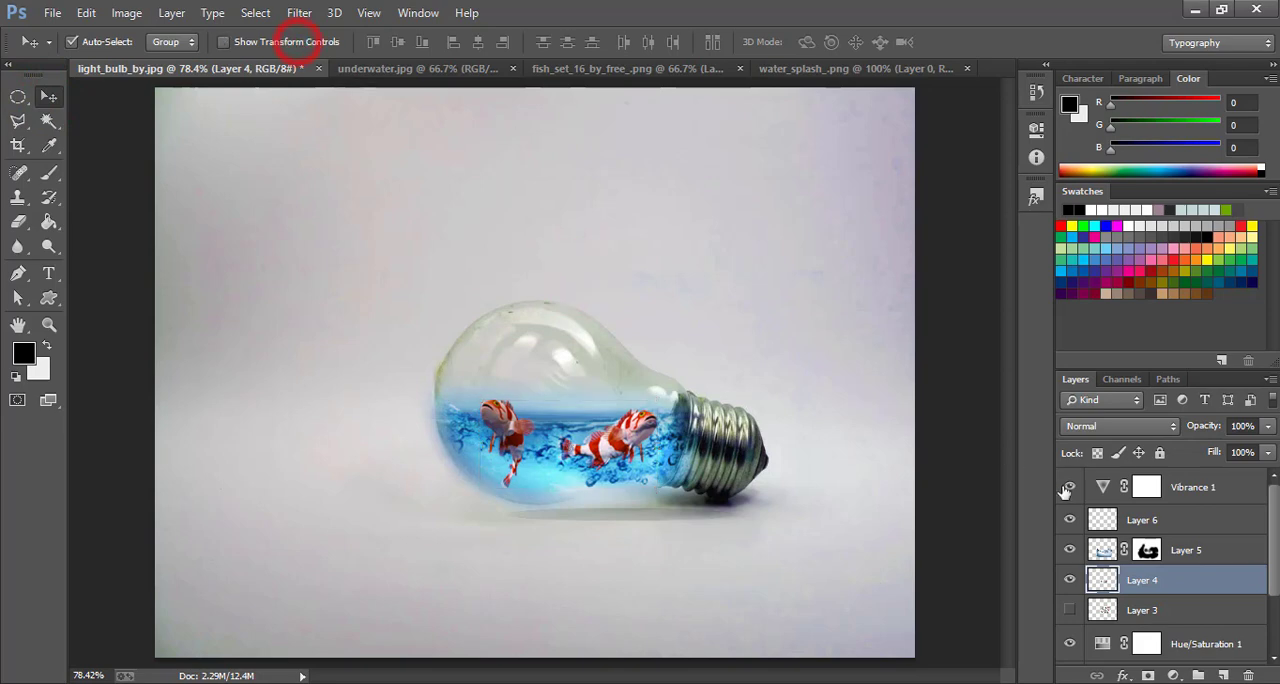
# Create a new layer above the Vibrance adjustment and stamp all visible layers onto it
pyautogui.click(1186, 489)
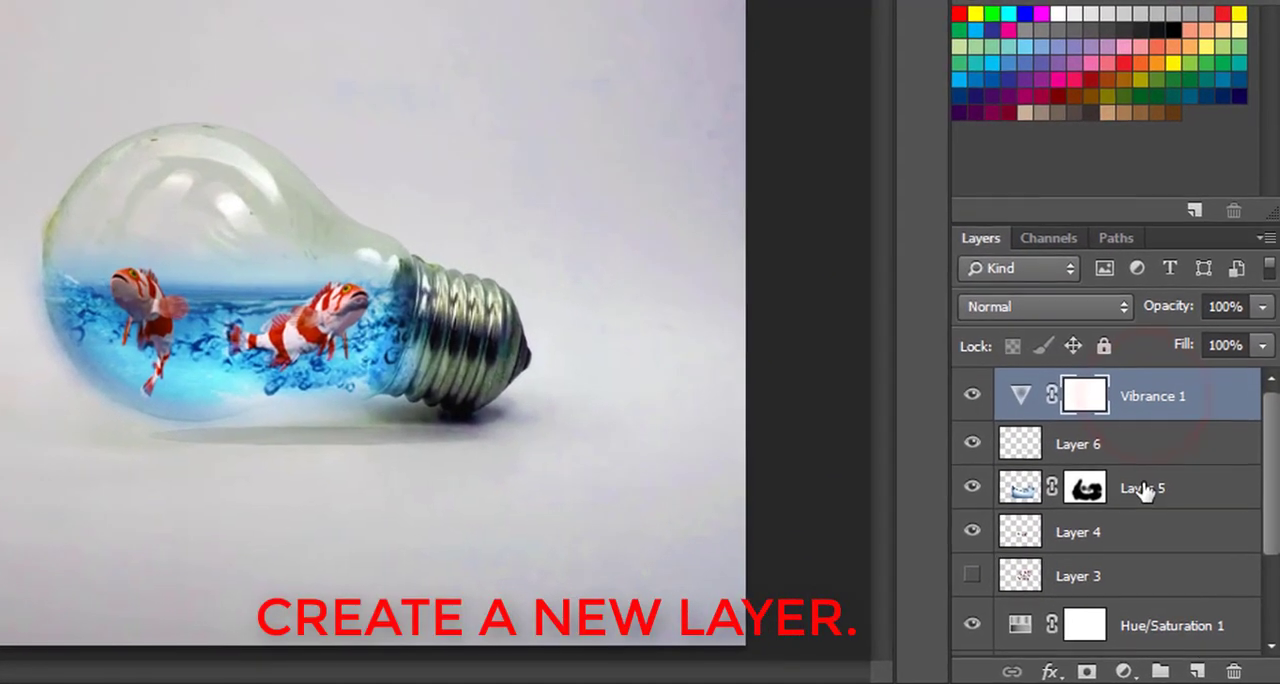
pyautogui.click(1198, 672)
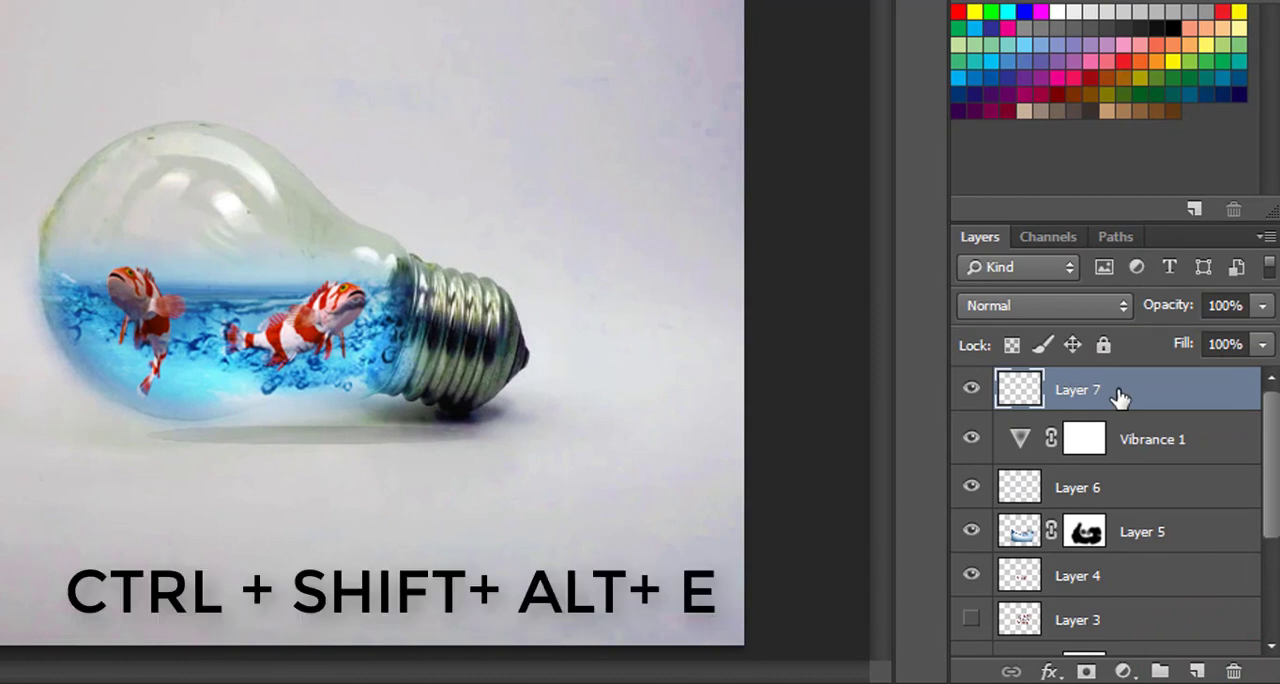
pyautogui.hotkey('ctrl', 'shift', 'alt', 'e')
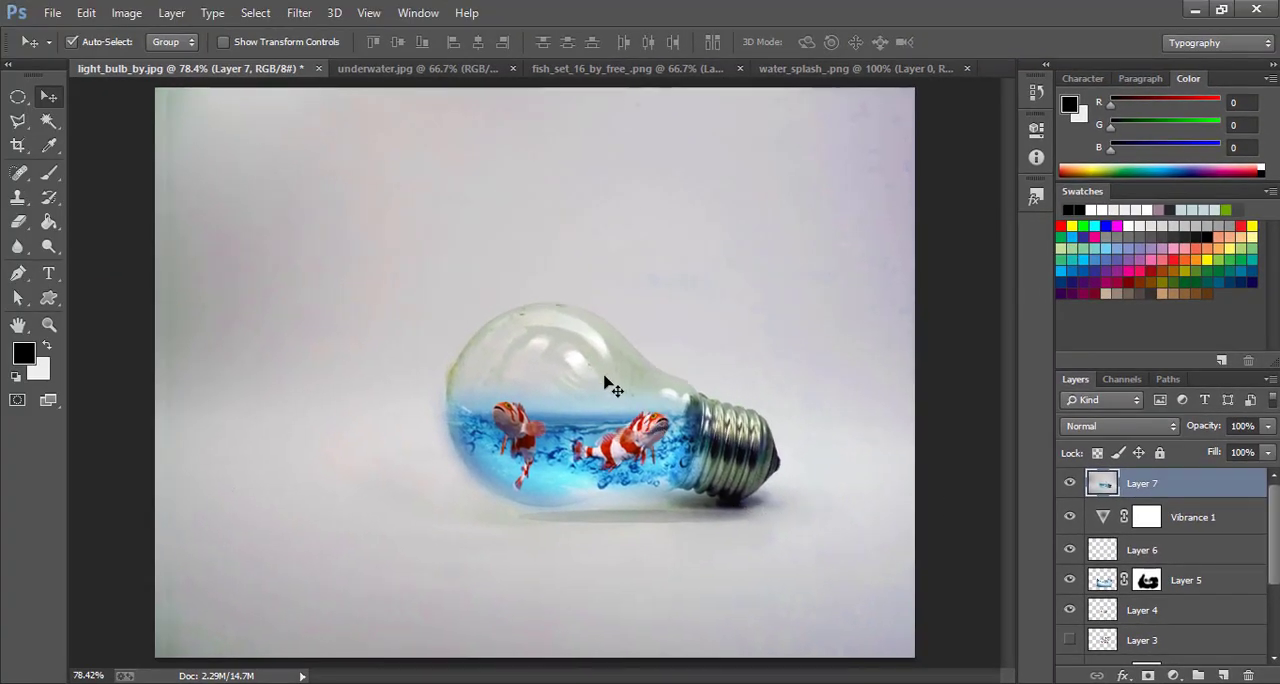
# Flip the merged Layer 7 vertically with Free Transform and move it down toward the image's lower half
pyautogui.moveTo(591, 352); pyautogui.dragTo(565, 390)
pyautogui.hotkey('ctrl', 't')
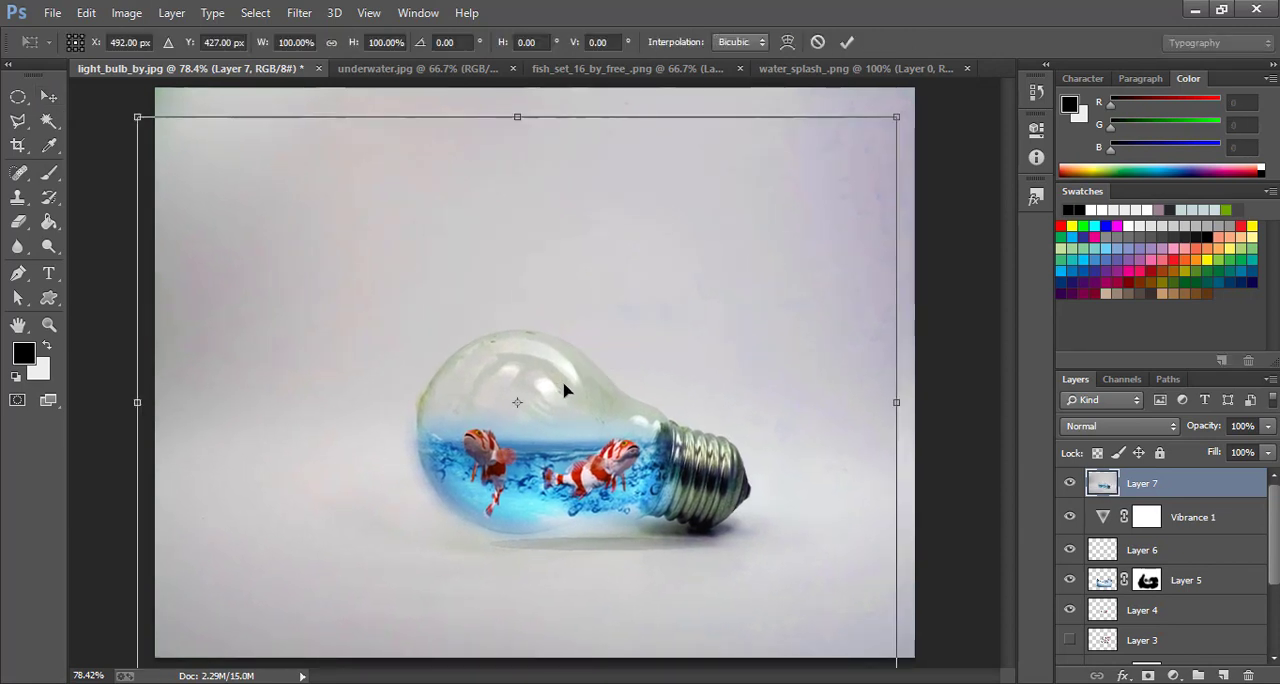
pyautogui.rightClick(583, 360)
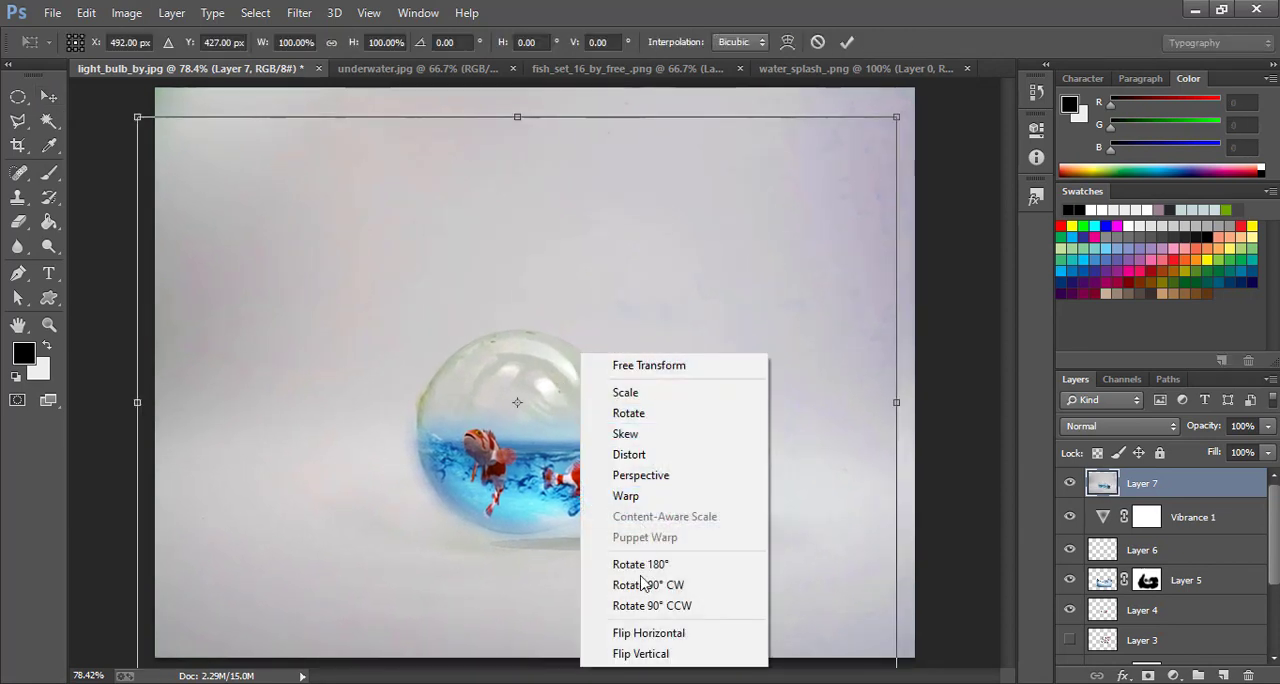
pyautogui.click(641, 654)
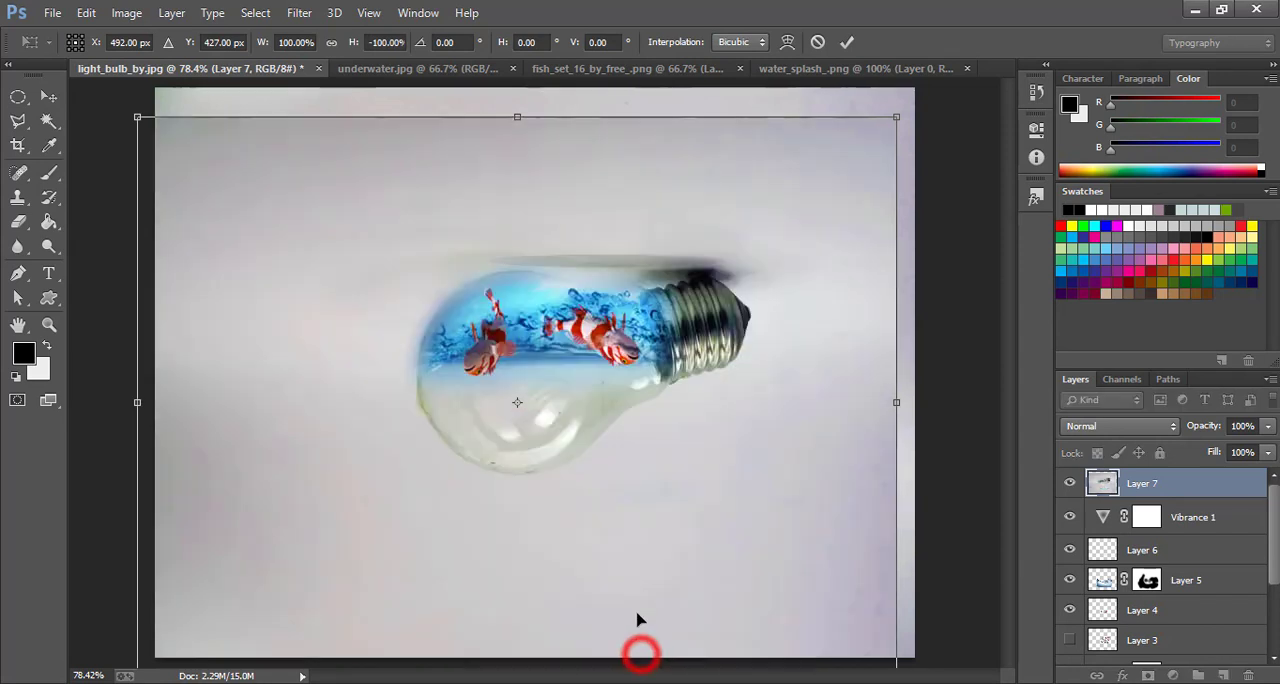
pyautogui.moveTo(632, 366); pyautogui.dragTo(628, 542)
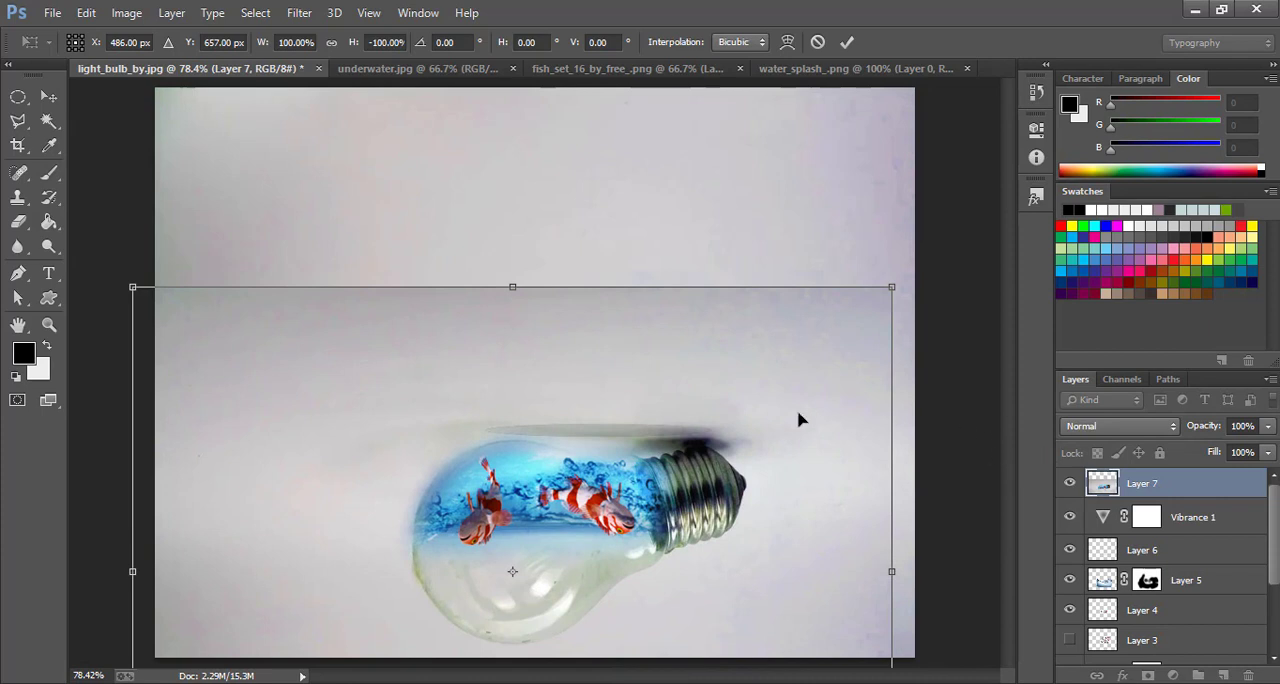
pyautogui.moveTo(798, 420); pyautogui.dragTo(802, 421)
# Align the flipped copy directly beneath the bulb as a reflection, set its opacity to 21%, and apply the transformation
pyautogui.moveTo(1208, 430); pyautogui.dragTo(1176, 440)
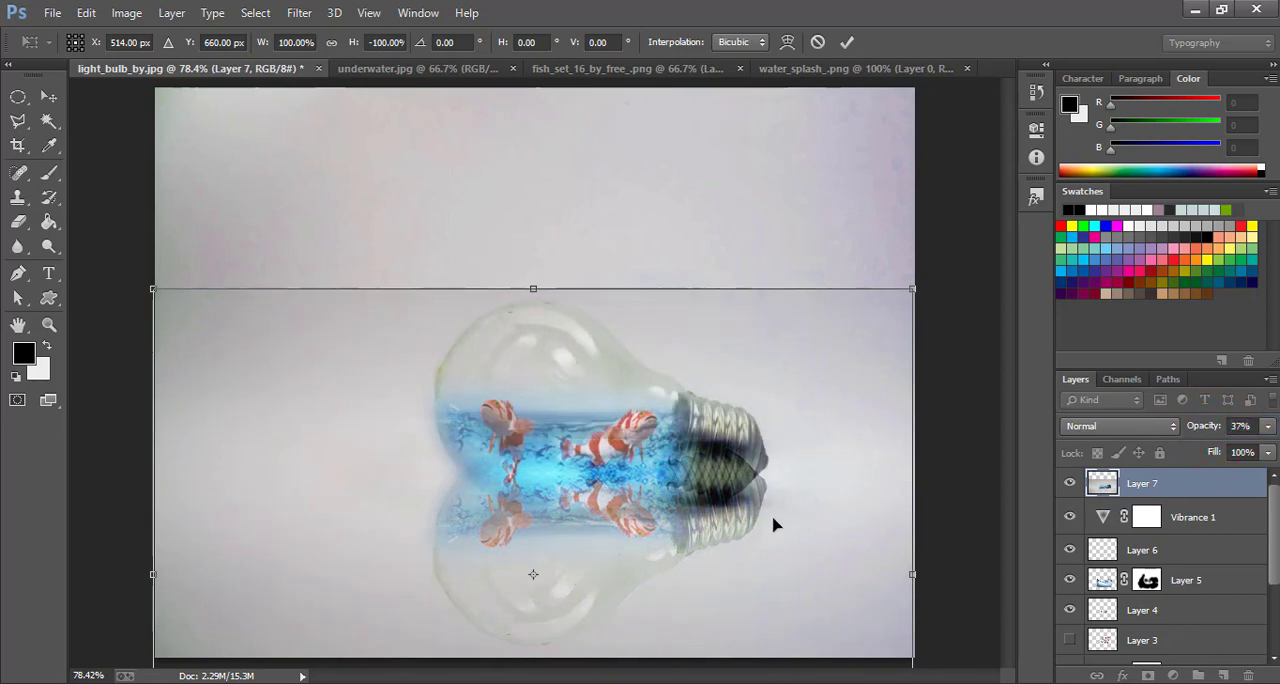
pyautogui.moveTo(731, 490); pyautogui.dragTo(732, 552)
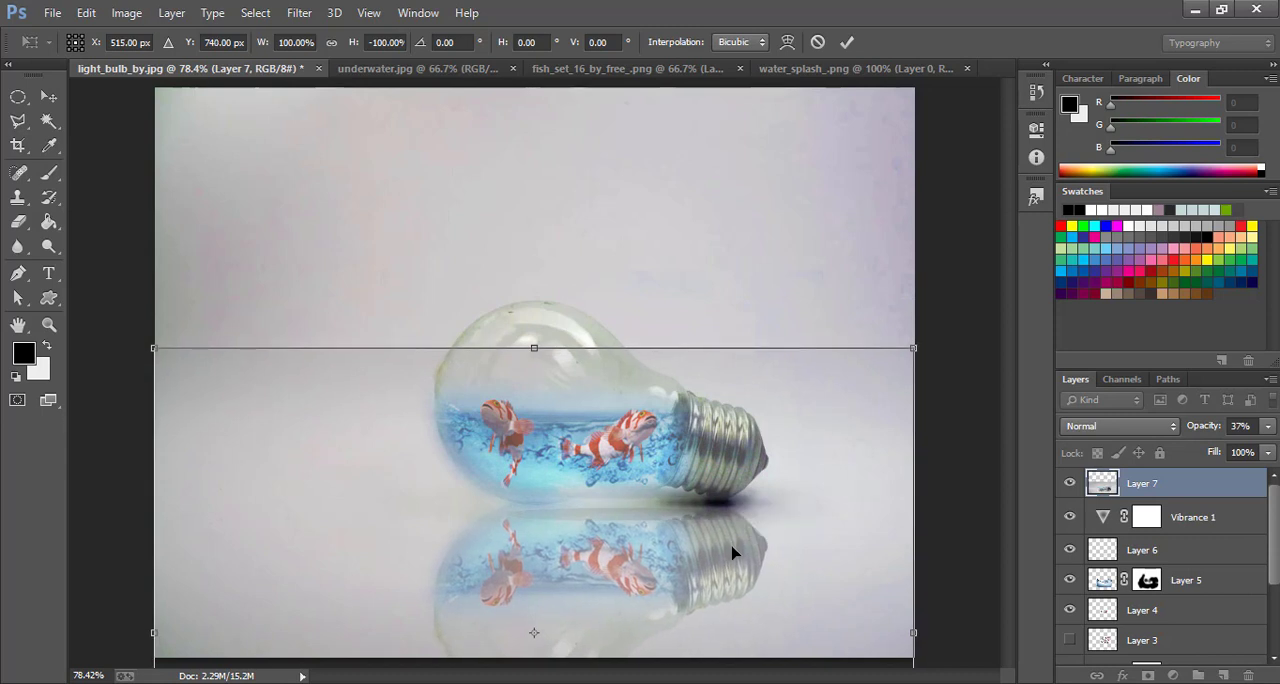
pyautogui.moveTo(1202, 428); pyautogui.dragTo(1189, 430)
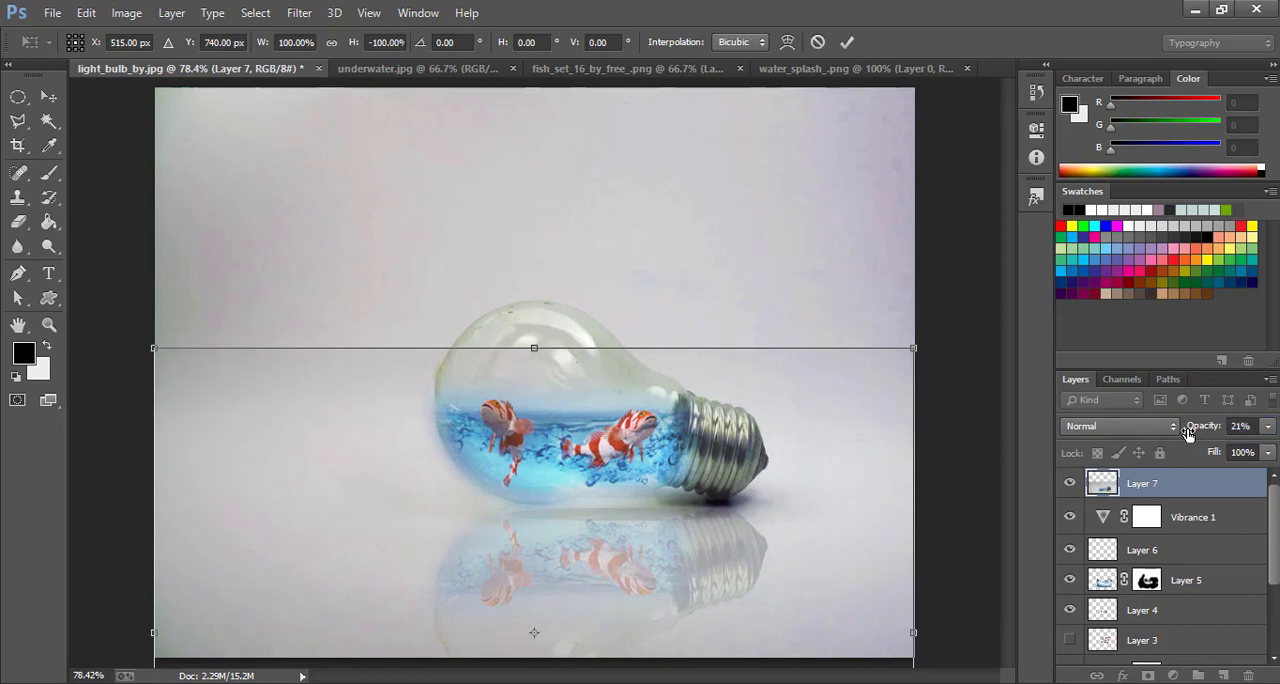
pyautogui.click(48, 96)
pyautogui.click(554, 275)
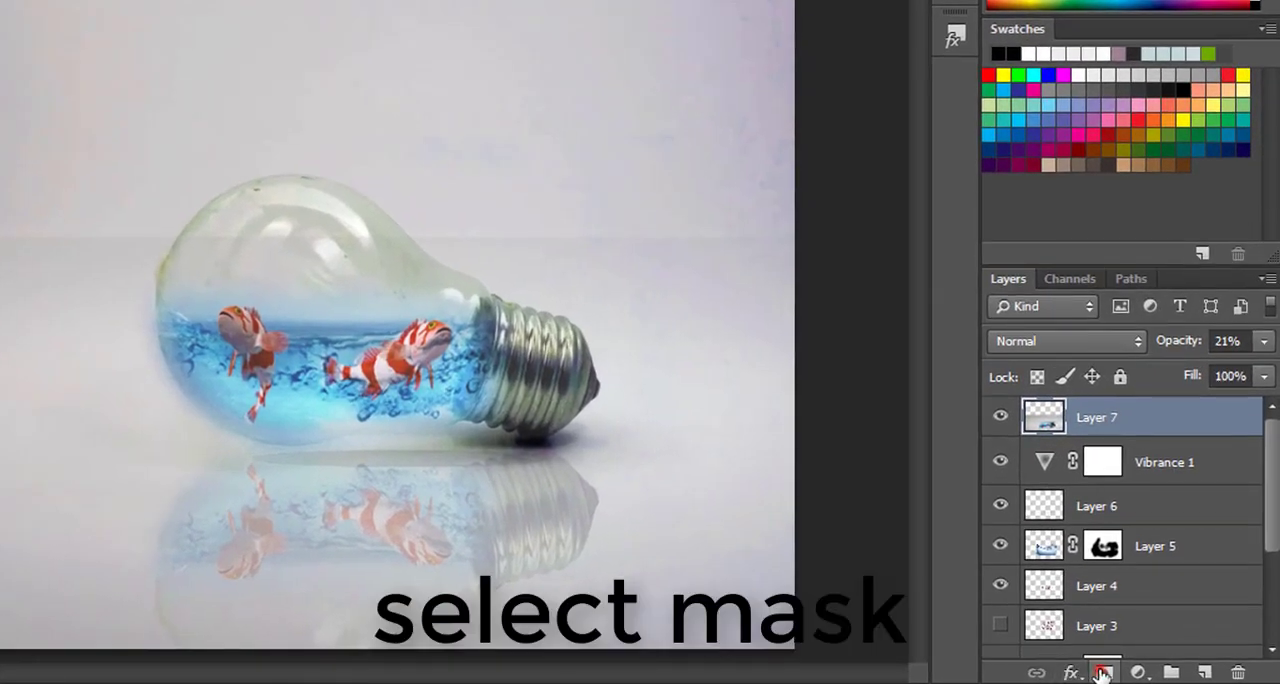
# Add a layer mask to Layer 7 and paint it black with a 125 px brush everywhere around the bulb's reflection
pyautogui.click(1148, 676)
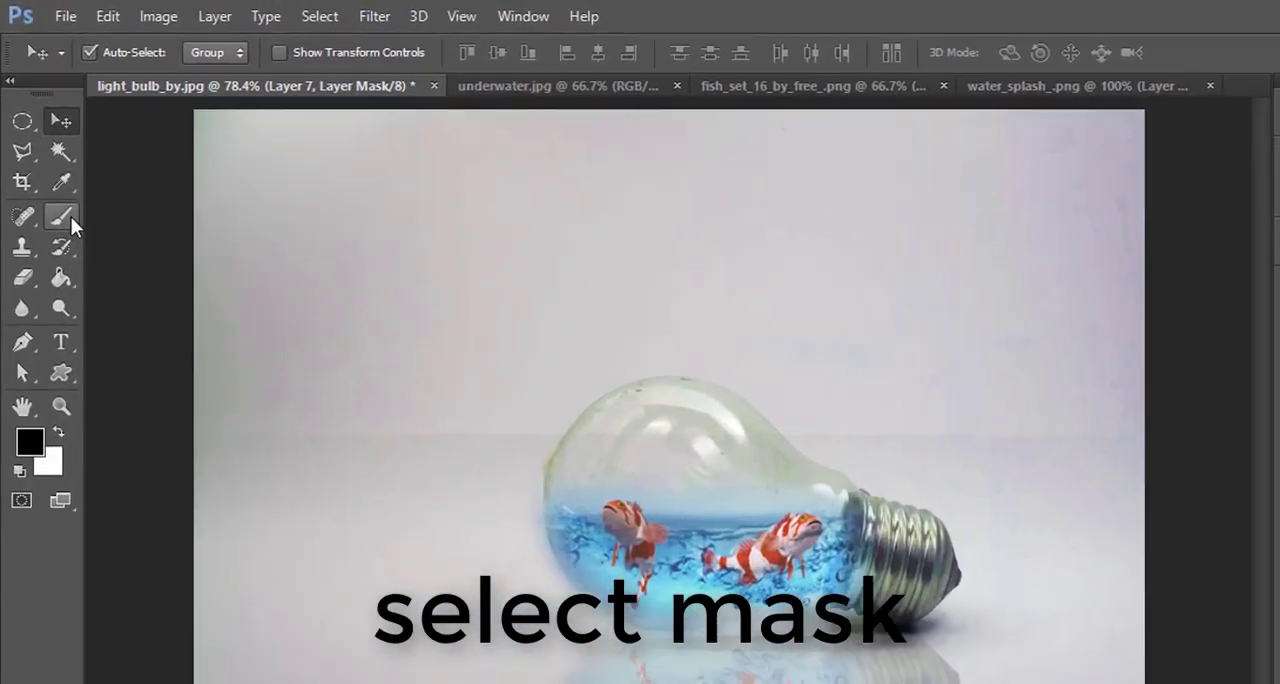
pyautogui.click(78, 246)
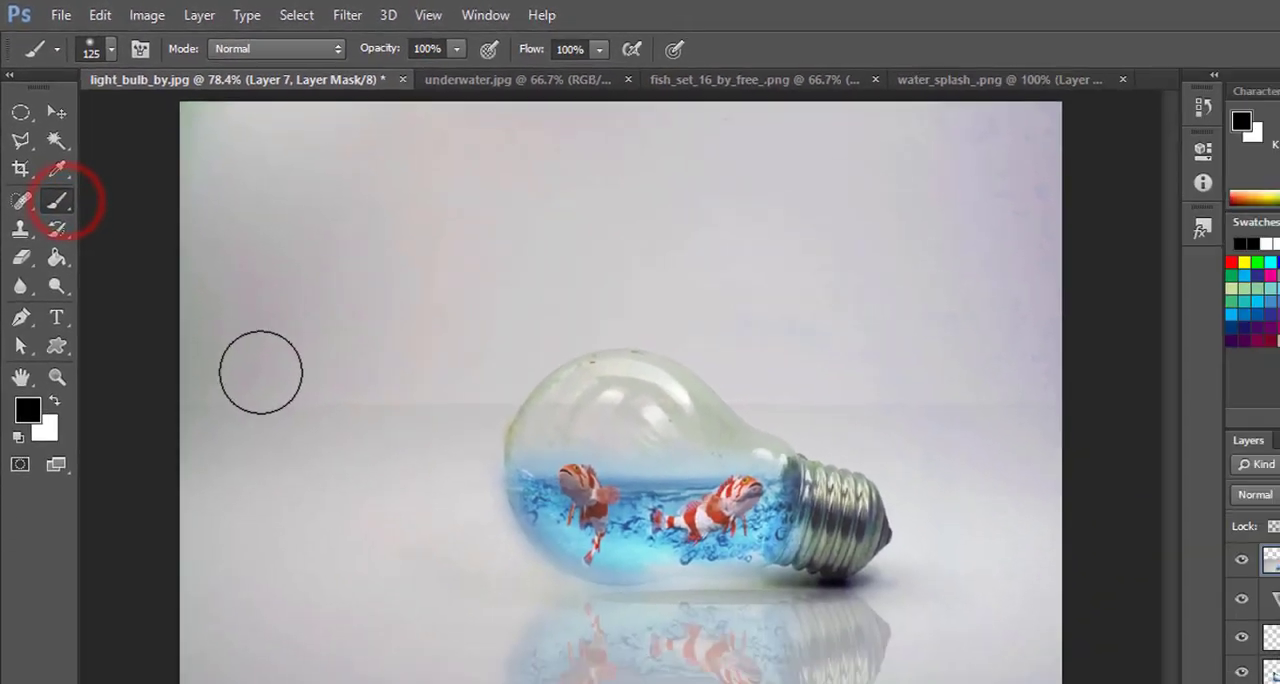
pyautogui.moveTo(298, 493)
pyautogui.mouseDown()
pyautogui.moveTo(272, 541)
pyautogui.moveTo(261, 679)
pyautogui.moveTo(514, 515)
pyautogui.mouseUp()
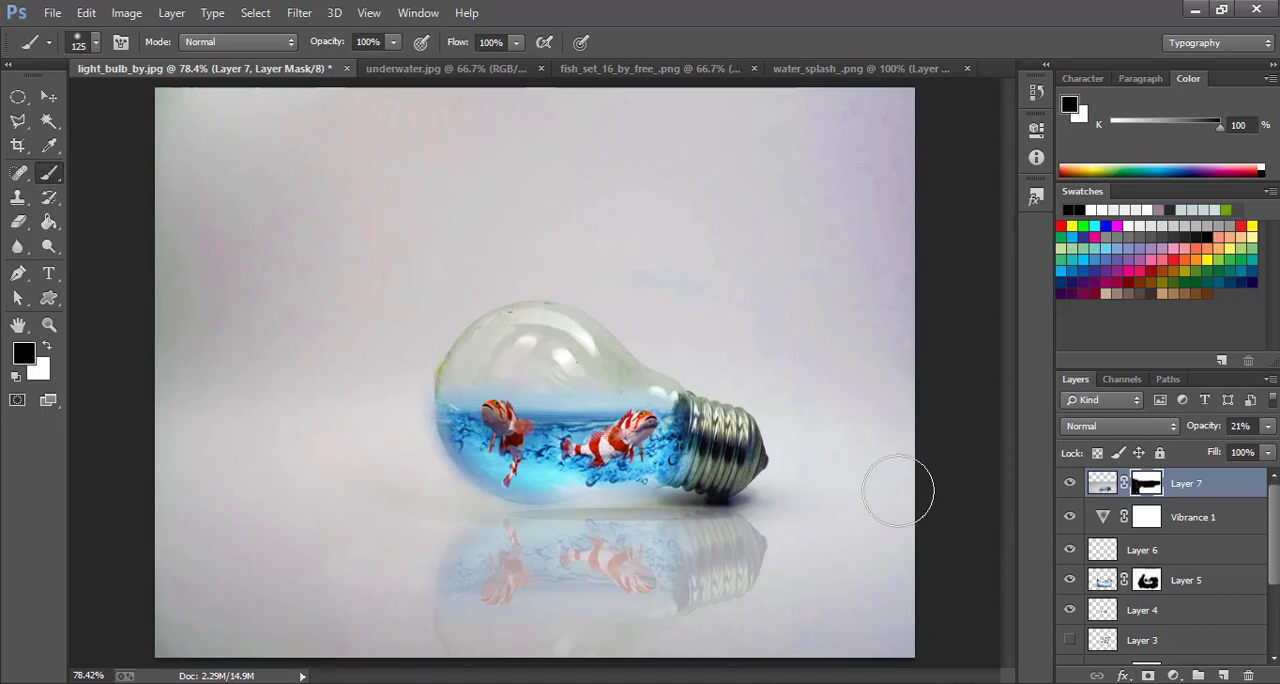
pyautogui.moveTo(826, 491); pyautogui.dragTo(849, 651)
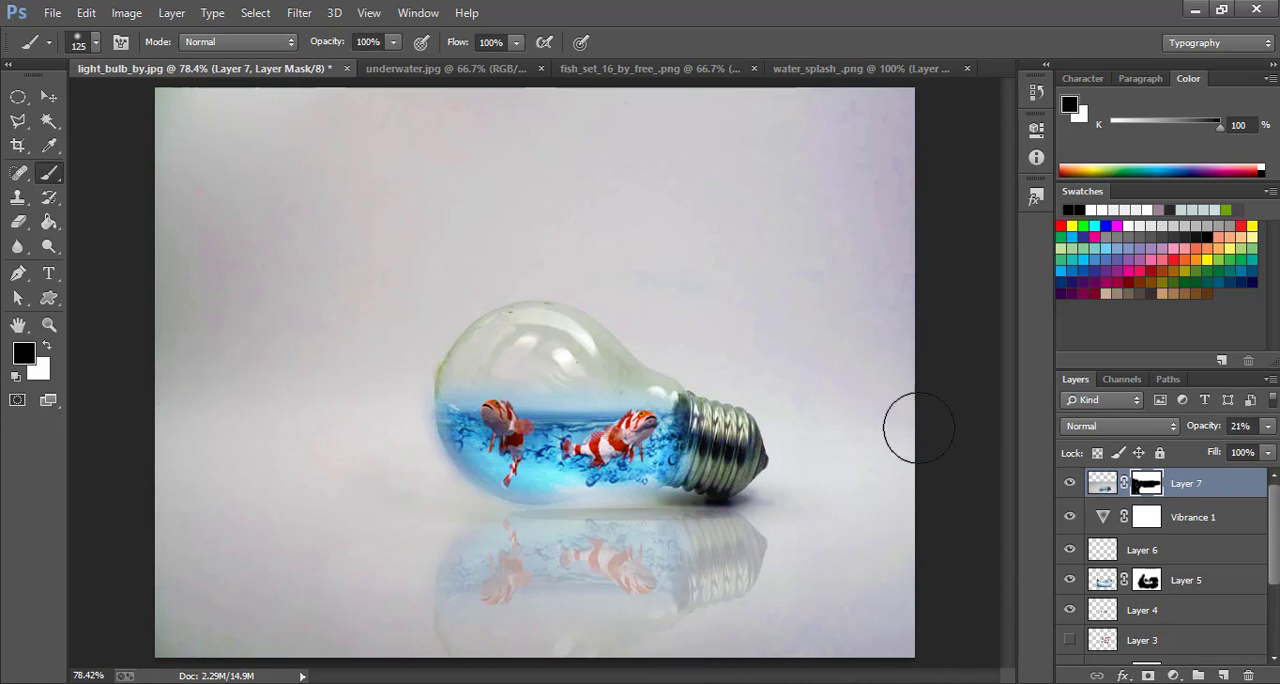
pyautogui.click(454, 186)
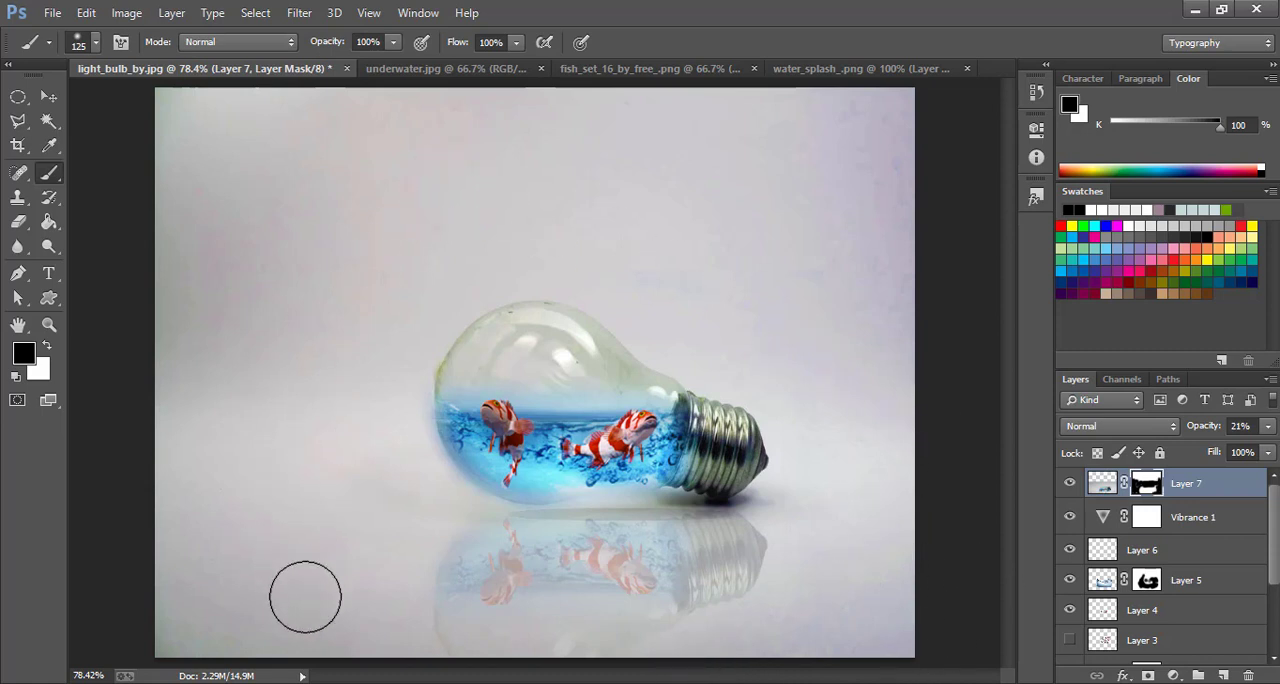
pyautogui.click(274, 331)
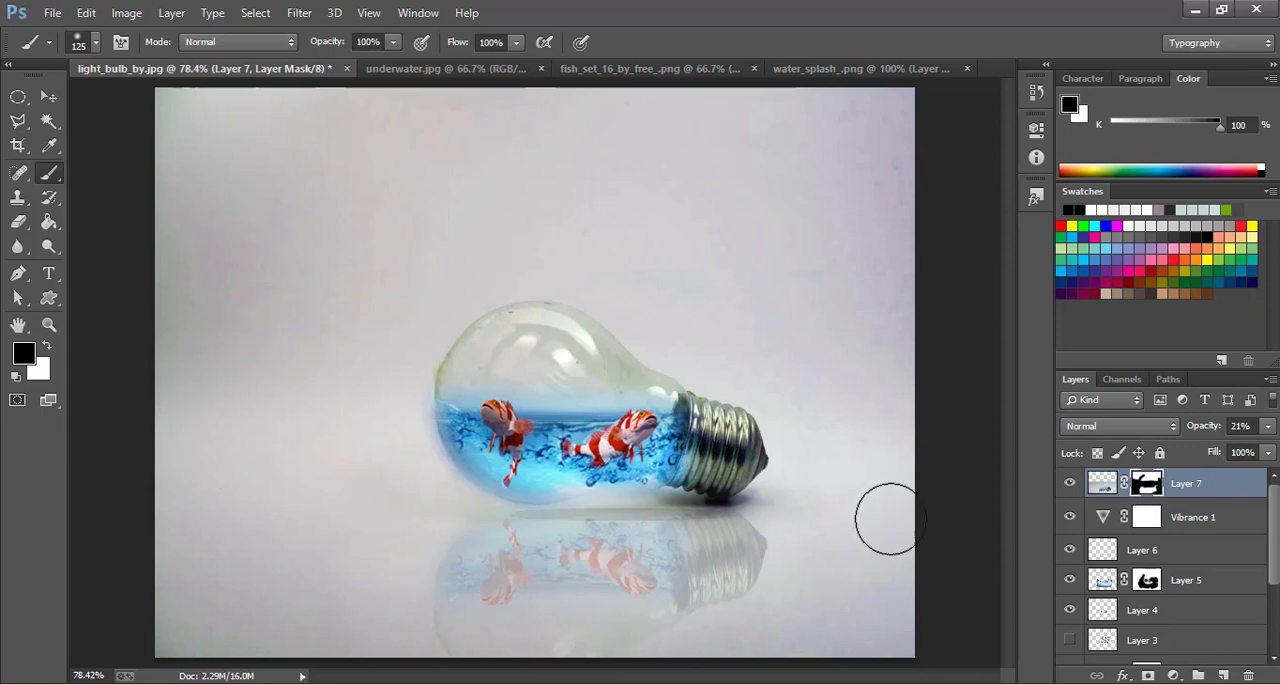
# Set the reflection layer's fill to 62% and its opacity to 25%
pyautogui.click(48, 96)
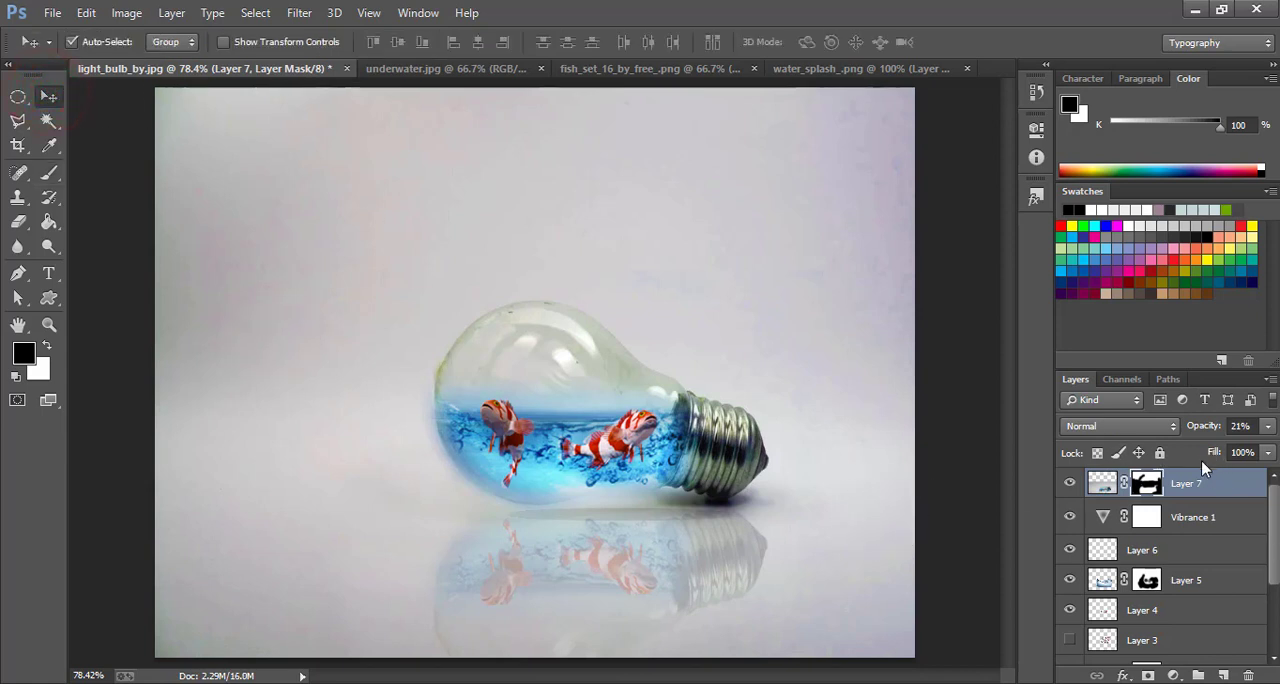
pyautogui.moveTo(1212, 453)
pyautogui.mouseDown()
pyautogui.moveTo(1189, 449)
pyautogui.moveTo(1204, 457)
pyautogui.moveTo(1215, 429)
pyautogui.moveTo(1199, 429)
pyautogui.mouseUp()
pyautogui.write('40')
pyautogui.press('Return')
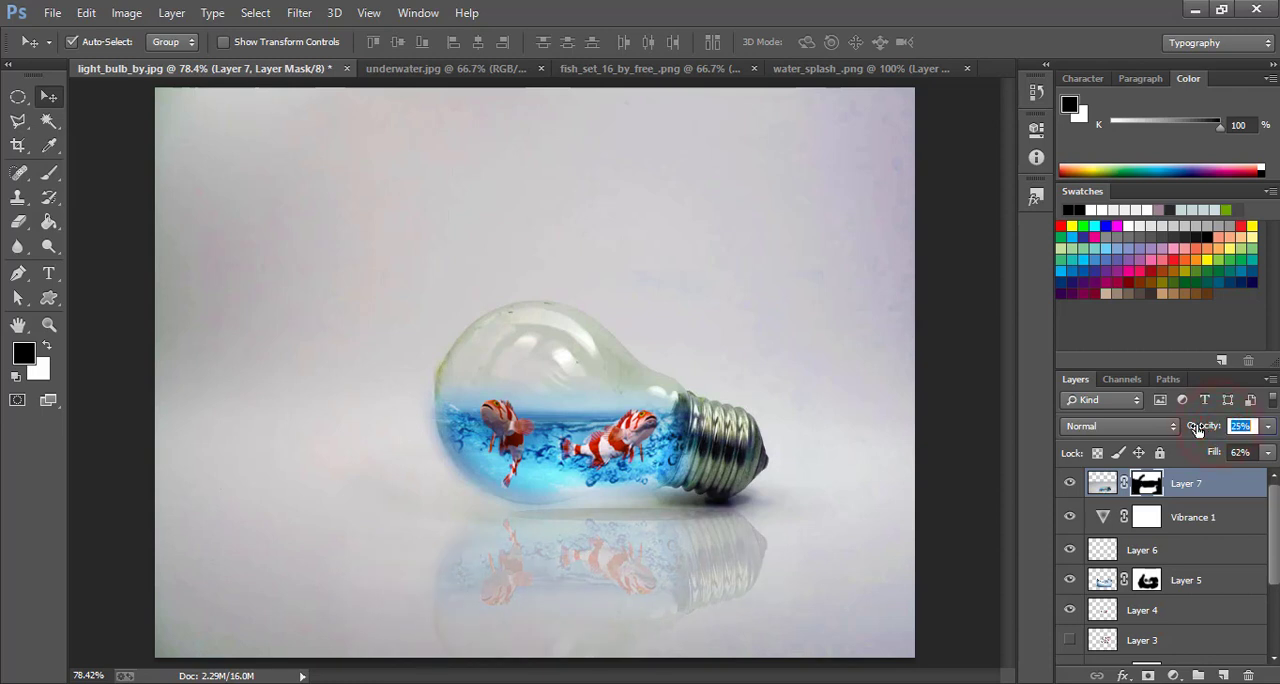
# Group all layers from Layer 7 down to Layer 1, leaving out the Background
pyautogui.press('shift')
pyautogui.scroll(-3, 1177, 505)
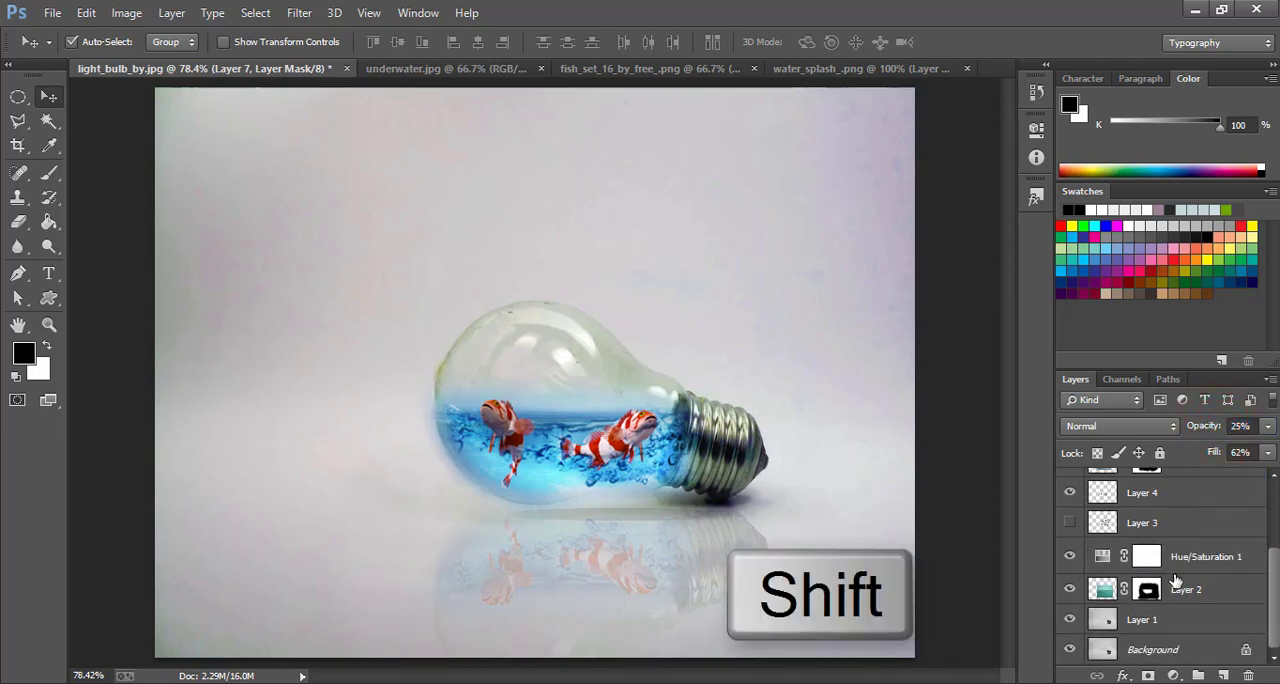
pyautogui.keyDown('shift'); pyautogui.click(1168, 620); pyautogui.keyUp('shift')
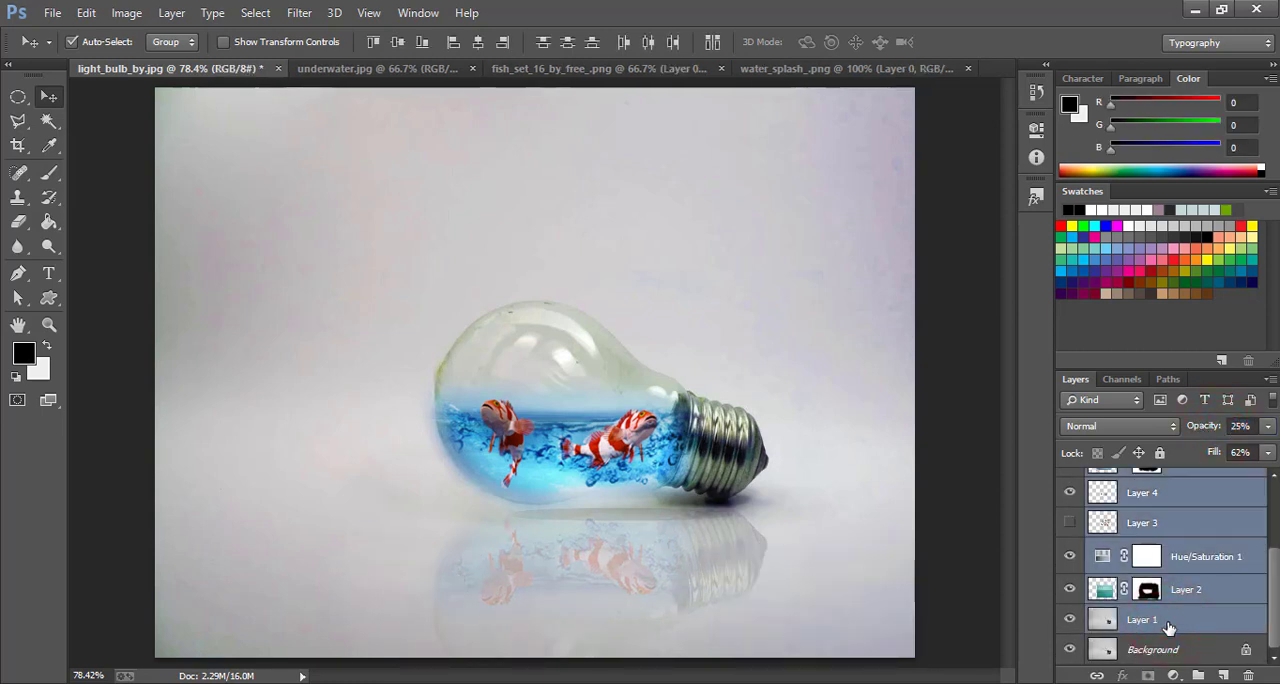
pyautogui.hotkey('ctrl', 'g')
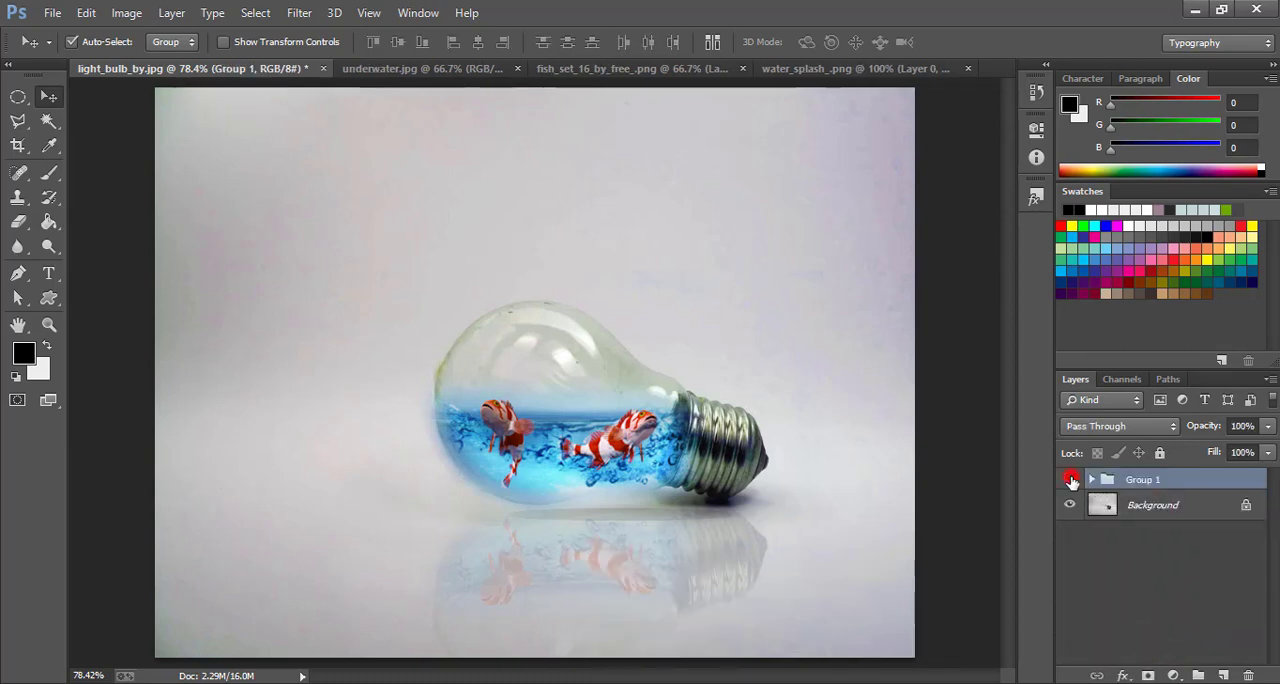
# Toggle the visibility of Group 1 to compare the finished manipulation with the original bulb photo
pyautogui.click(1070, 480)
pyautogui.click(1070, 480)
pyautogui.click(1070, 480)
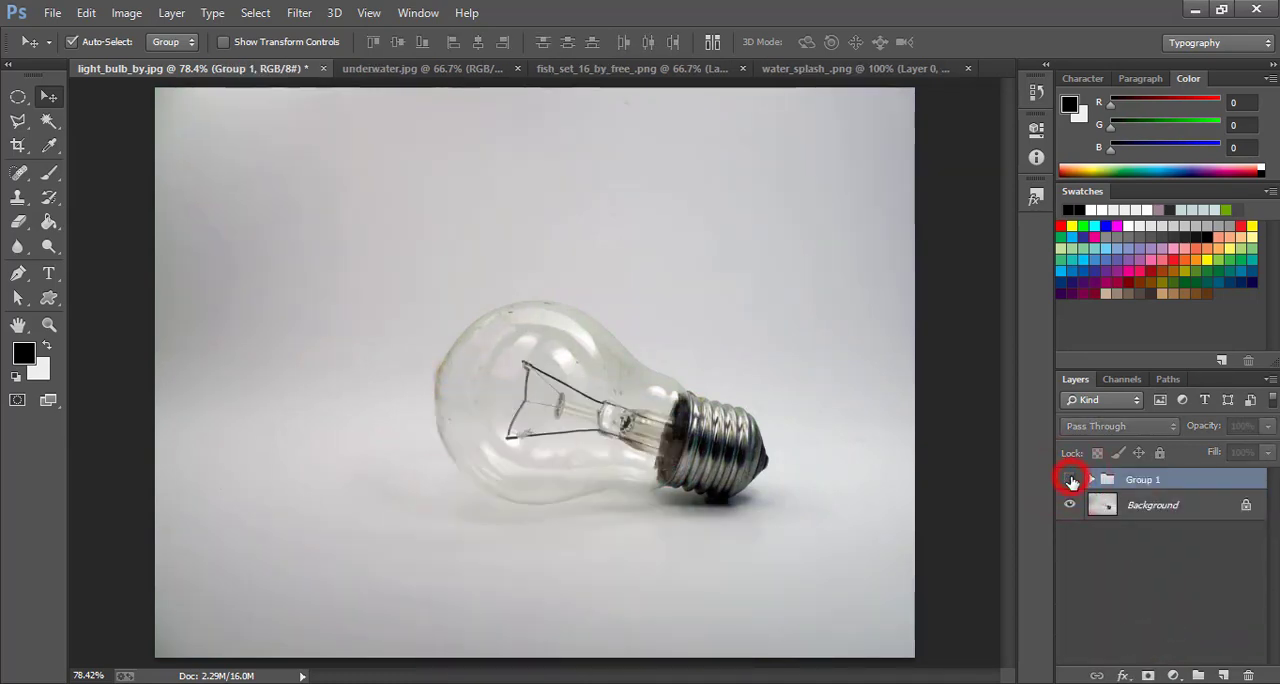